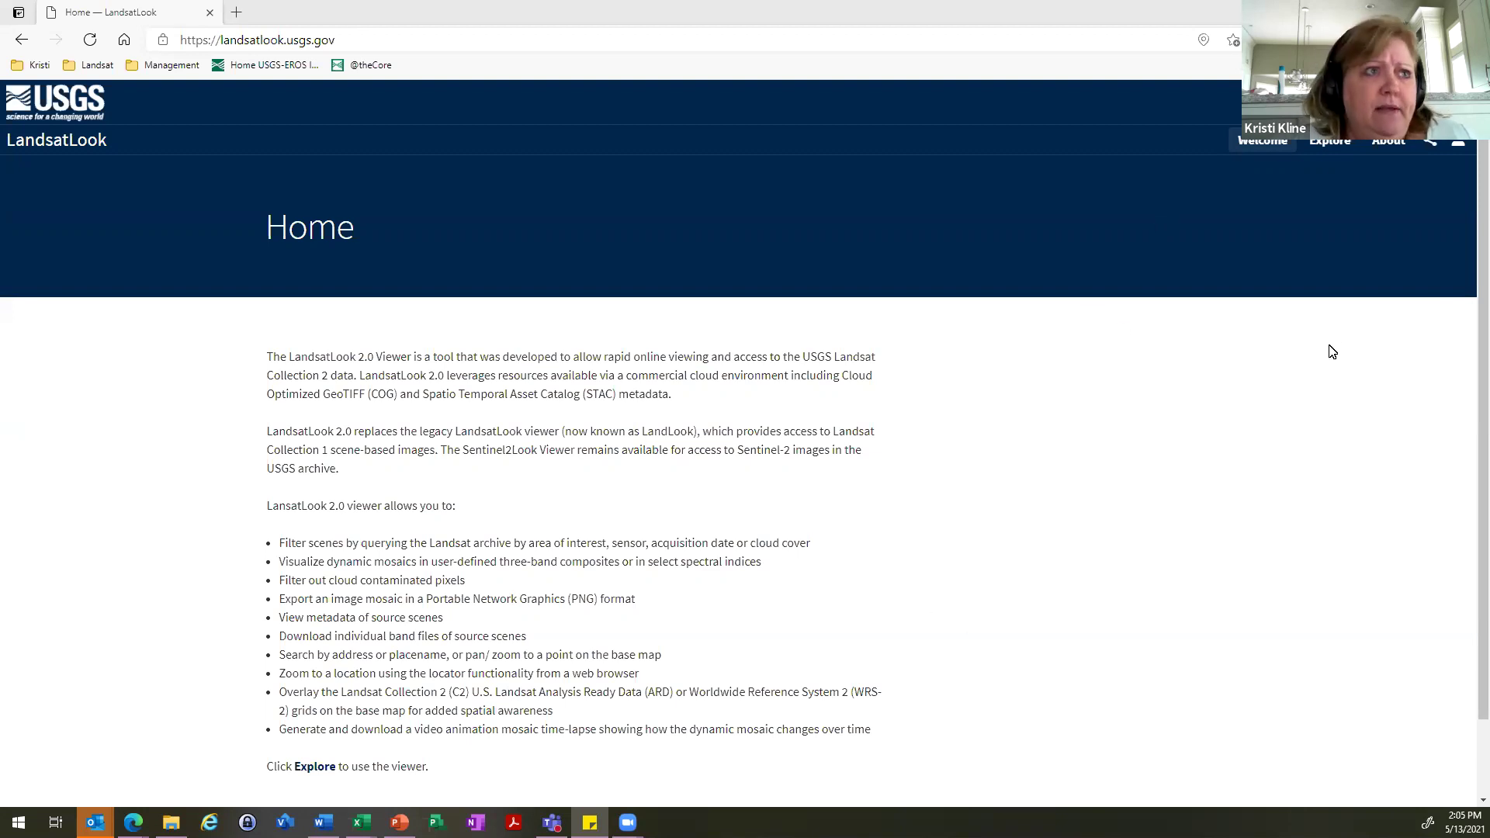
- View the About page, open the Explore map, and zoom in over the central United States until imagery can be displayed
{"action": "left_click", "coordinate": [1386, 141]}
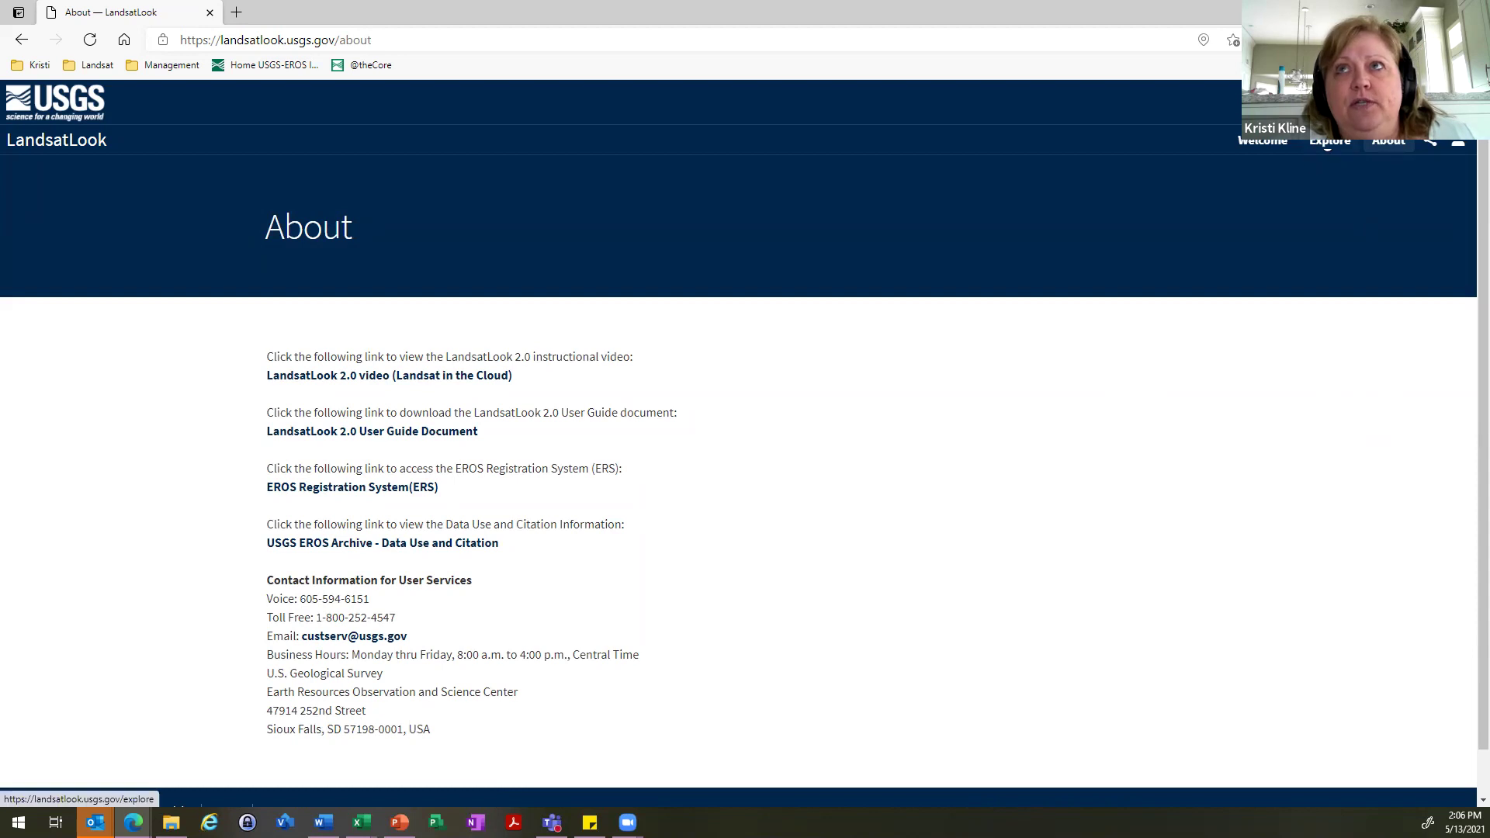
{"action": "left_click", "coordinate": [1330, 145]}
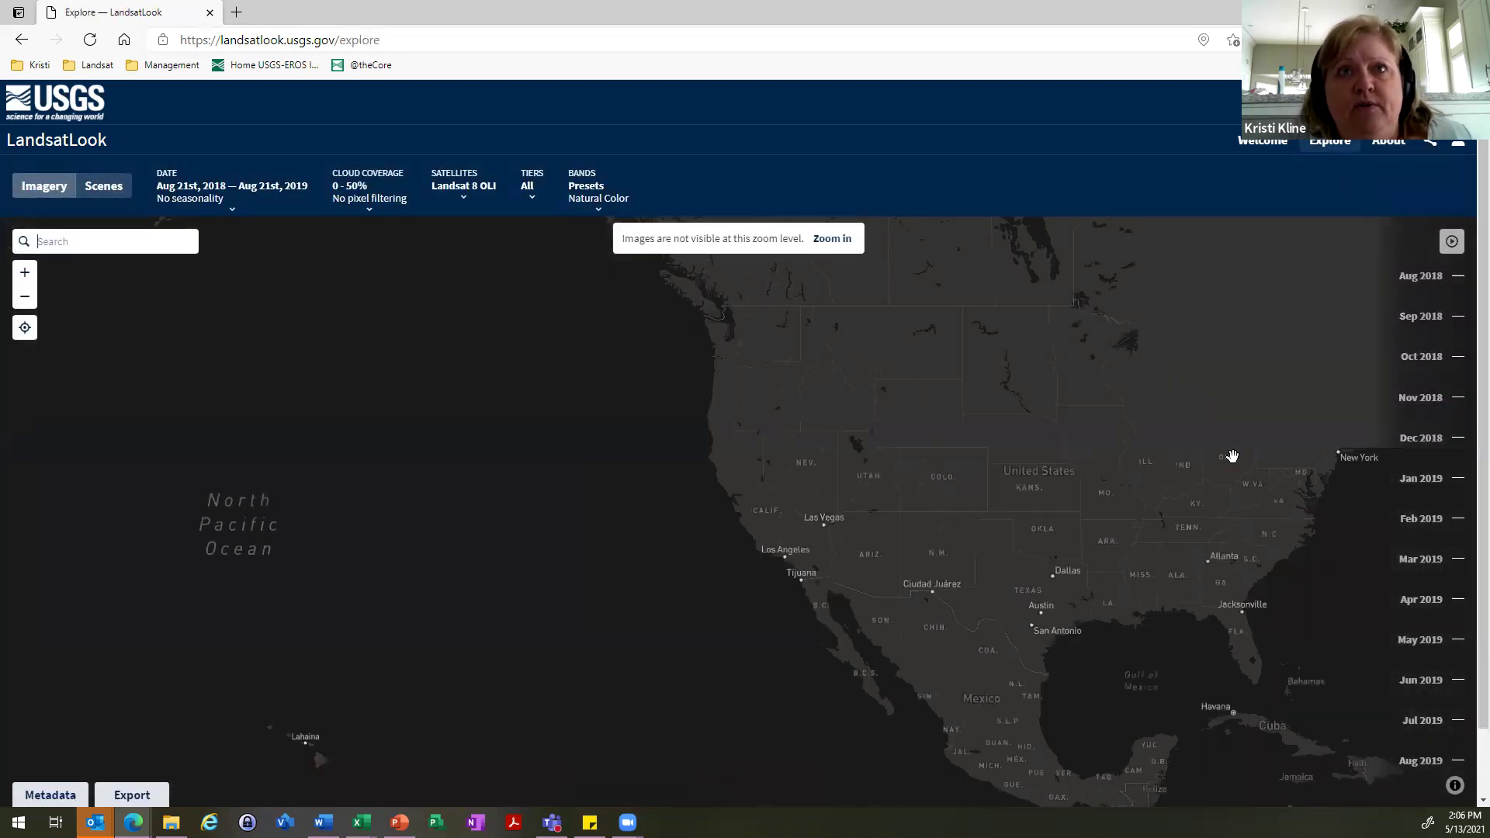
{"action": "left_click_drag", "start_coordinate": [893, 450], "coordinate": [653, 515]}
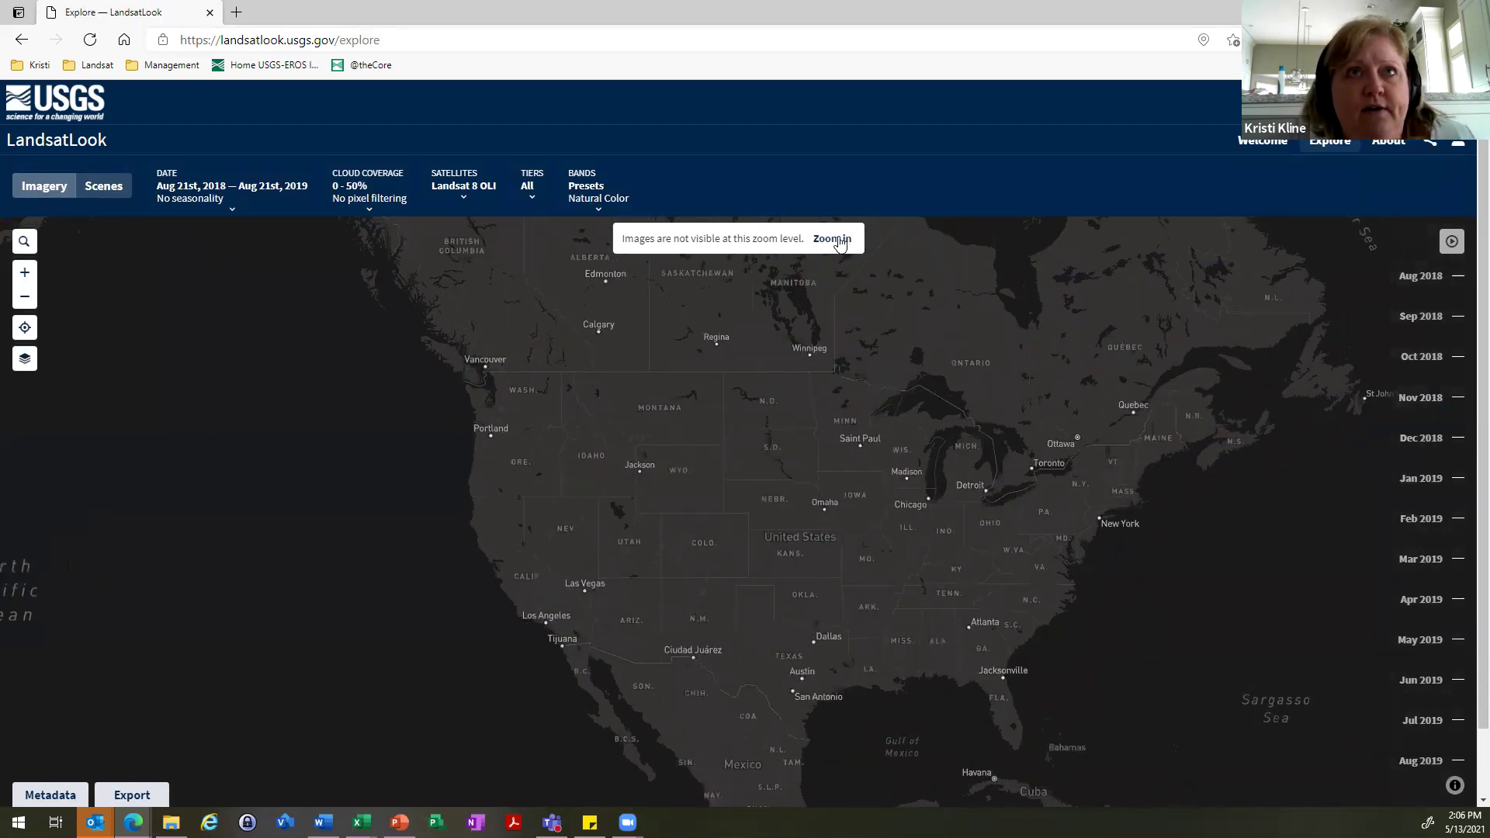
{"action": "left_click", "coordinate": [839, 235]}
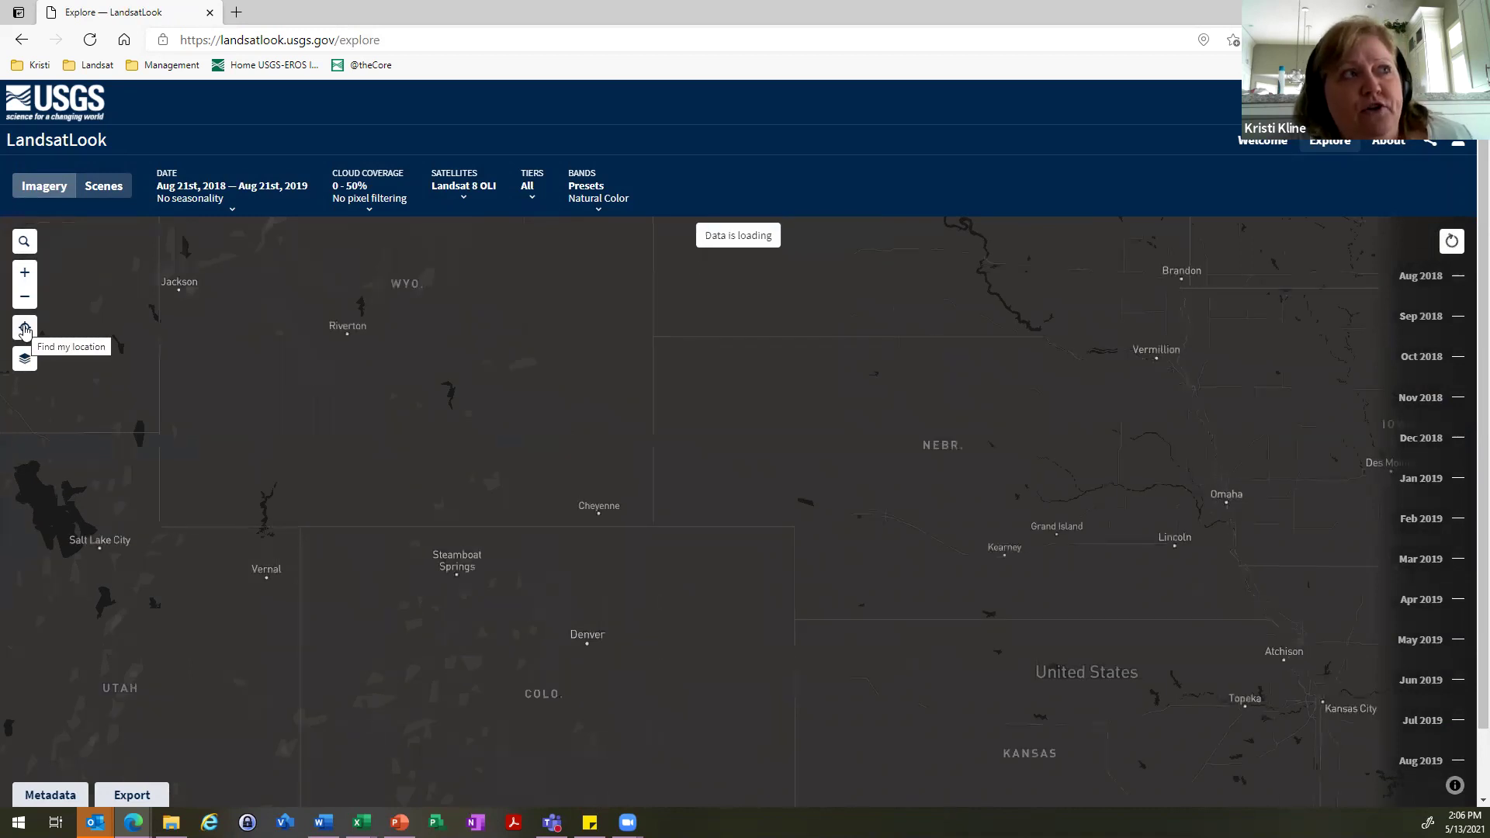
- Request the current location on the map and zoom in closely on the Sioux Falls area
{"action": "left_click", "coordinate": [25, 329]}
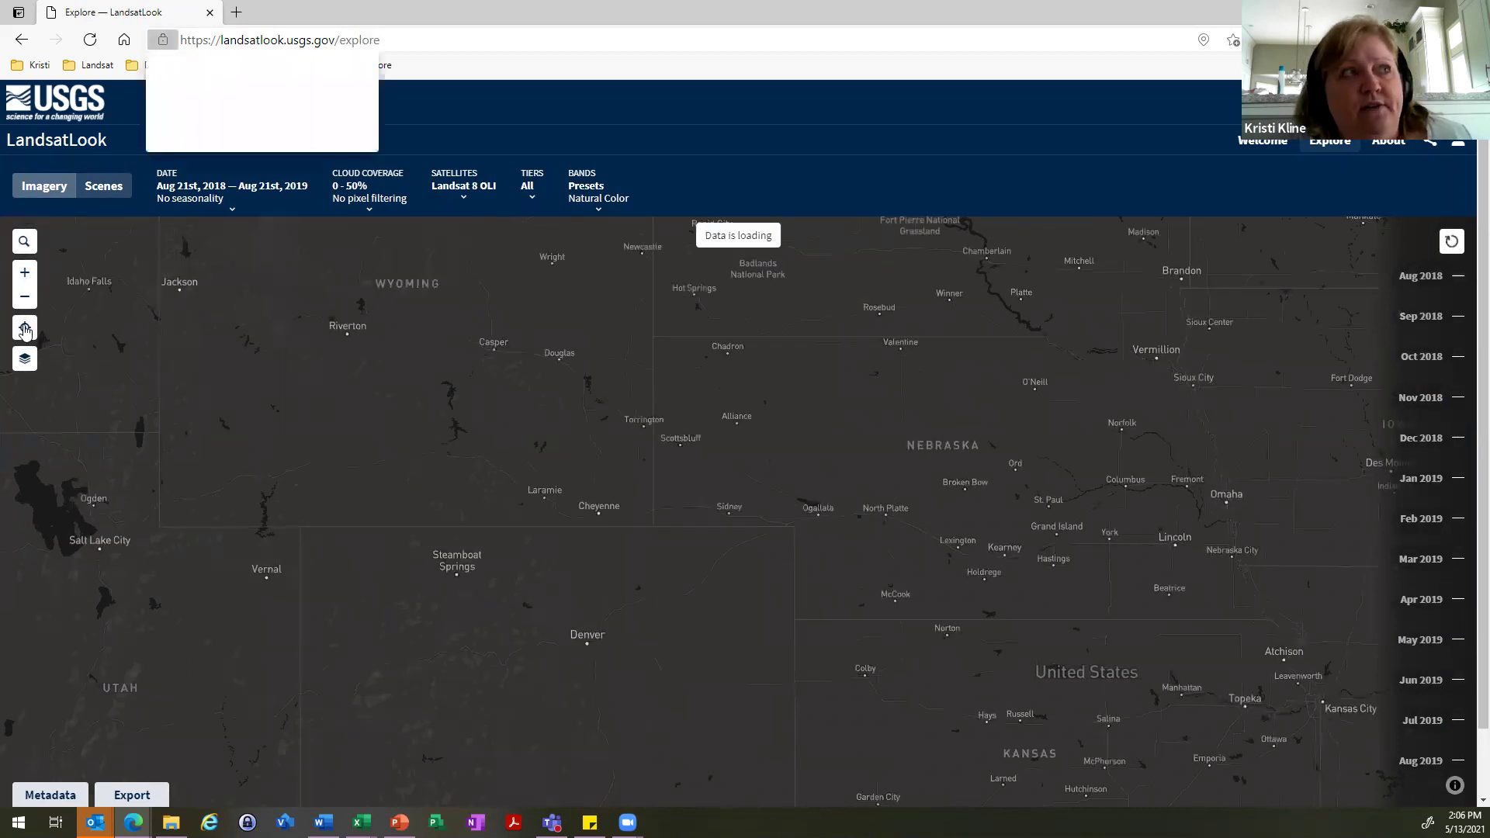
{"action": "left_click", "coordinate": [206, 128]}
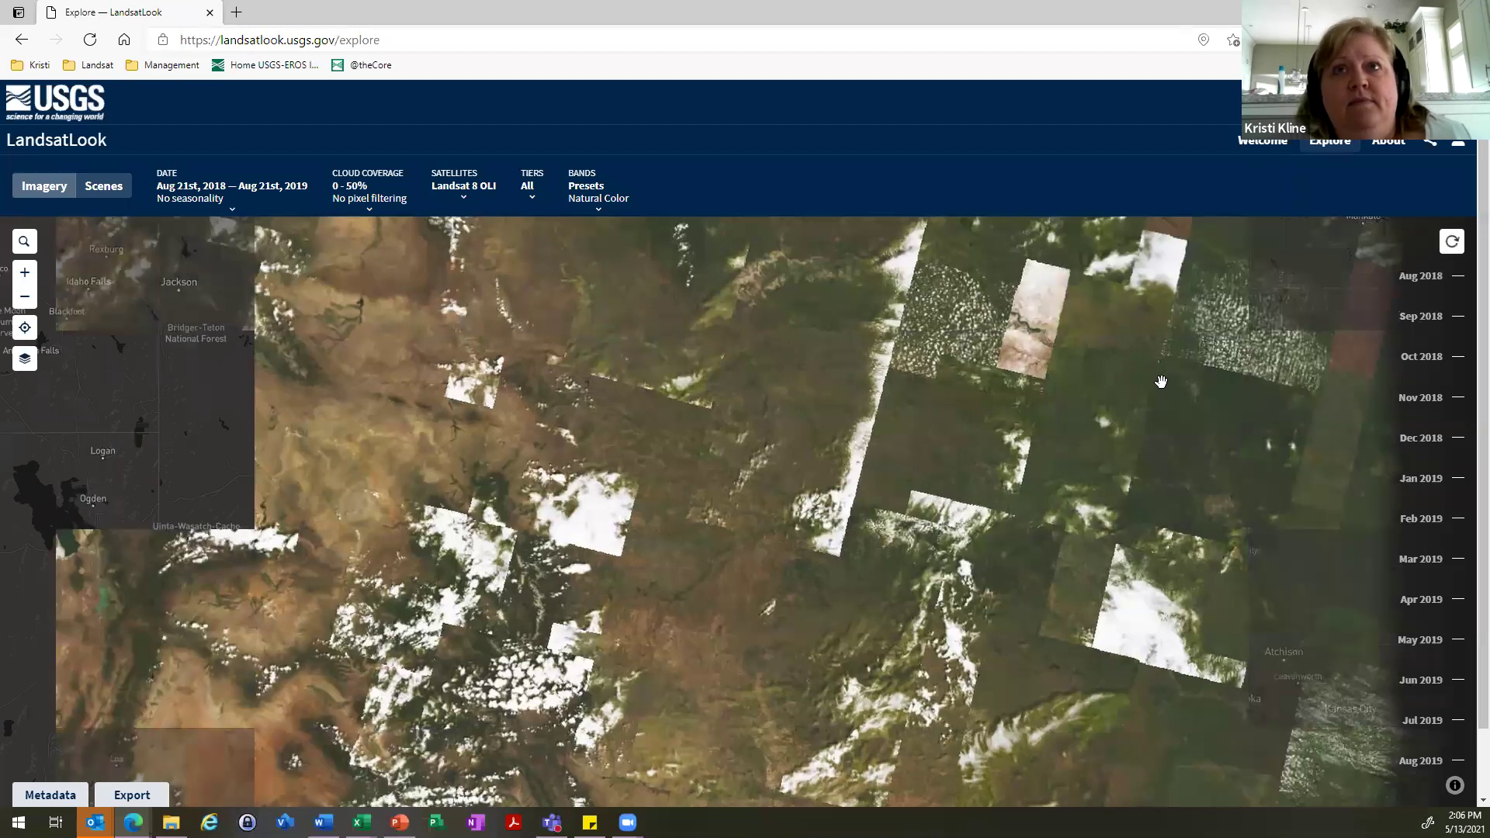
{"action": "scroll", "coordinate": [1161, 381], "scroll_direction": "up", "scroll_amount": 1}
{"action": "scroll", "coordinate": [1162, 382], "scroll_direction": "up", "scroll_amount": 5}
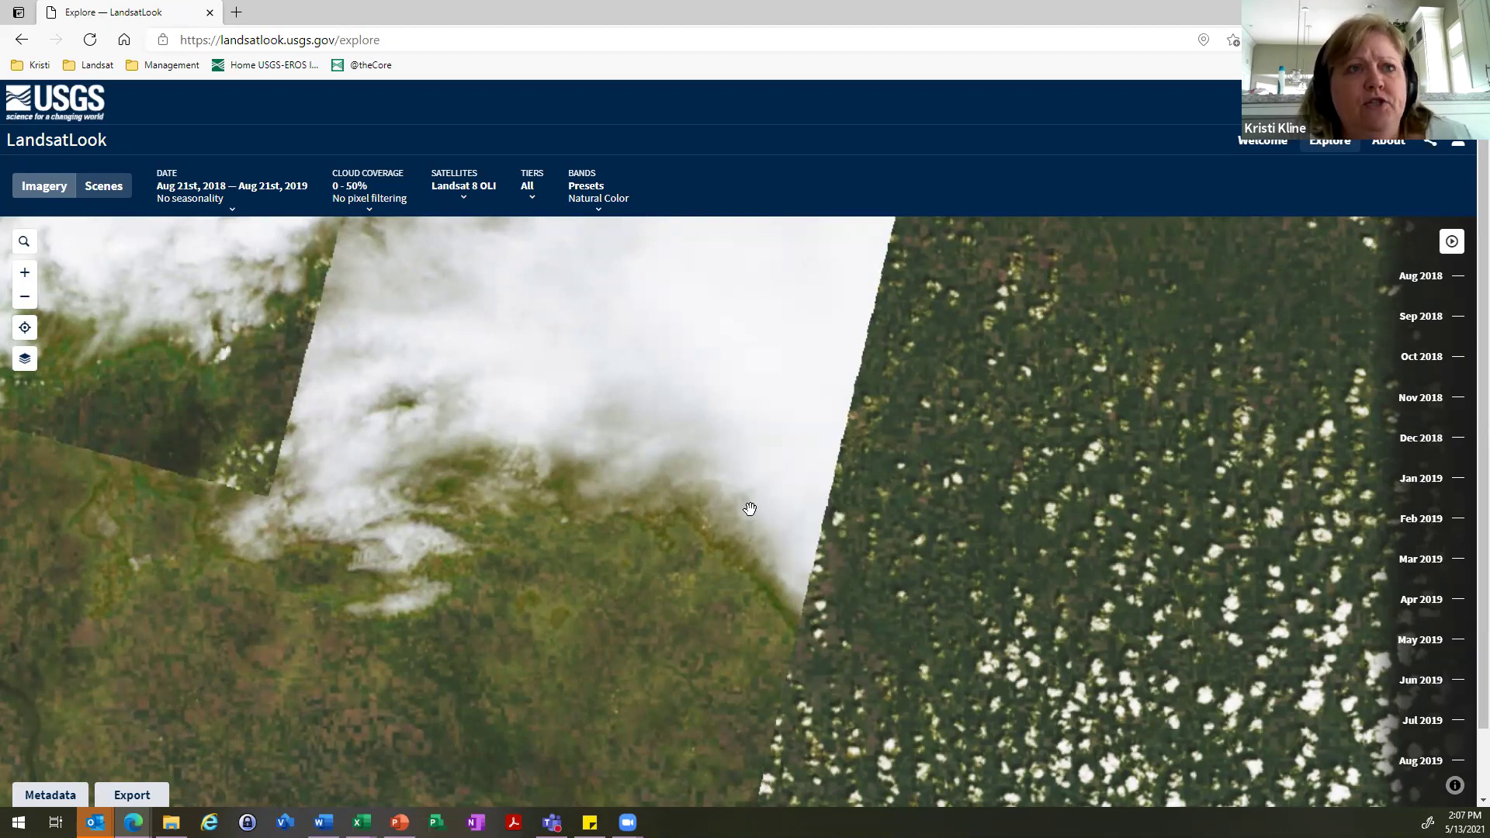
{"action": "scroll", "coordinate": [750, 508], "scroll_direction": "up", "scroll_amount": 3}
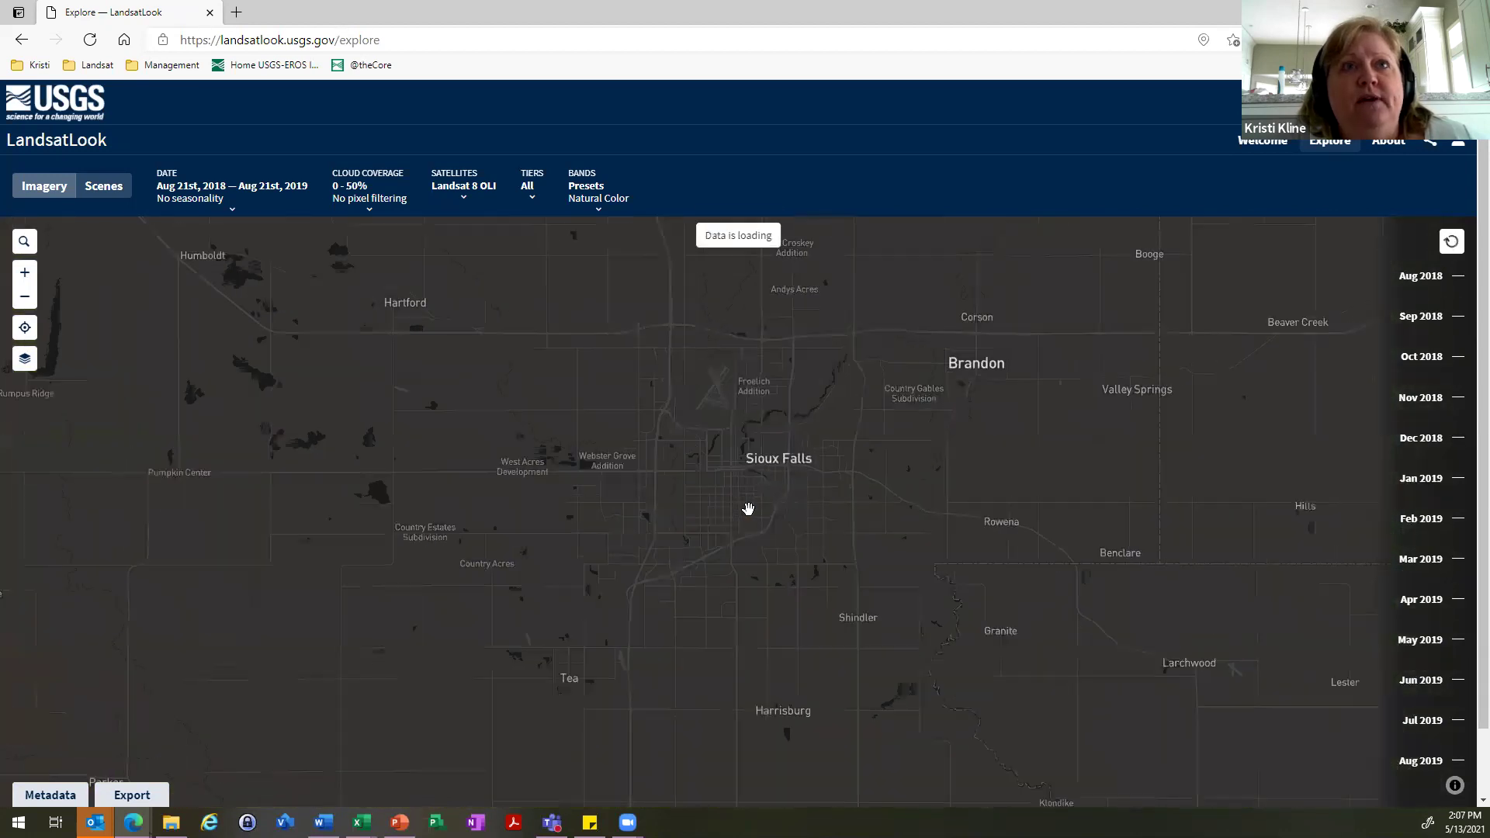
{"action": "scroll", "coordinate": [747, 508], "scroll_direction": "up", "scroll_amount": 1}
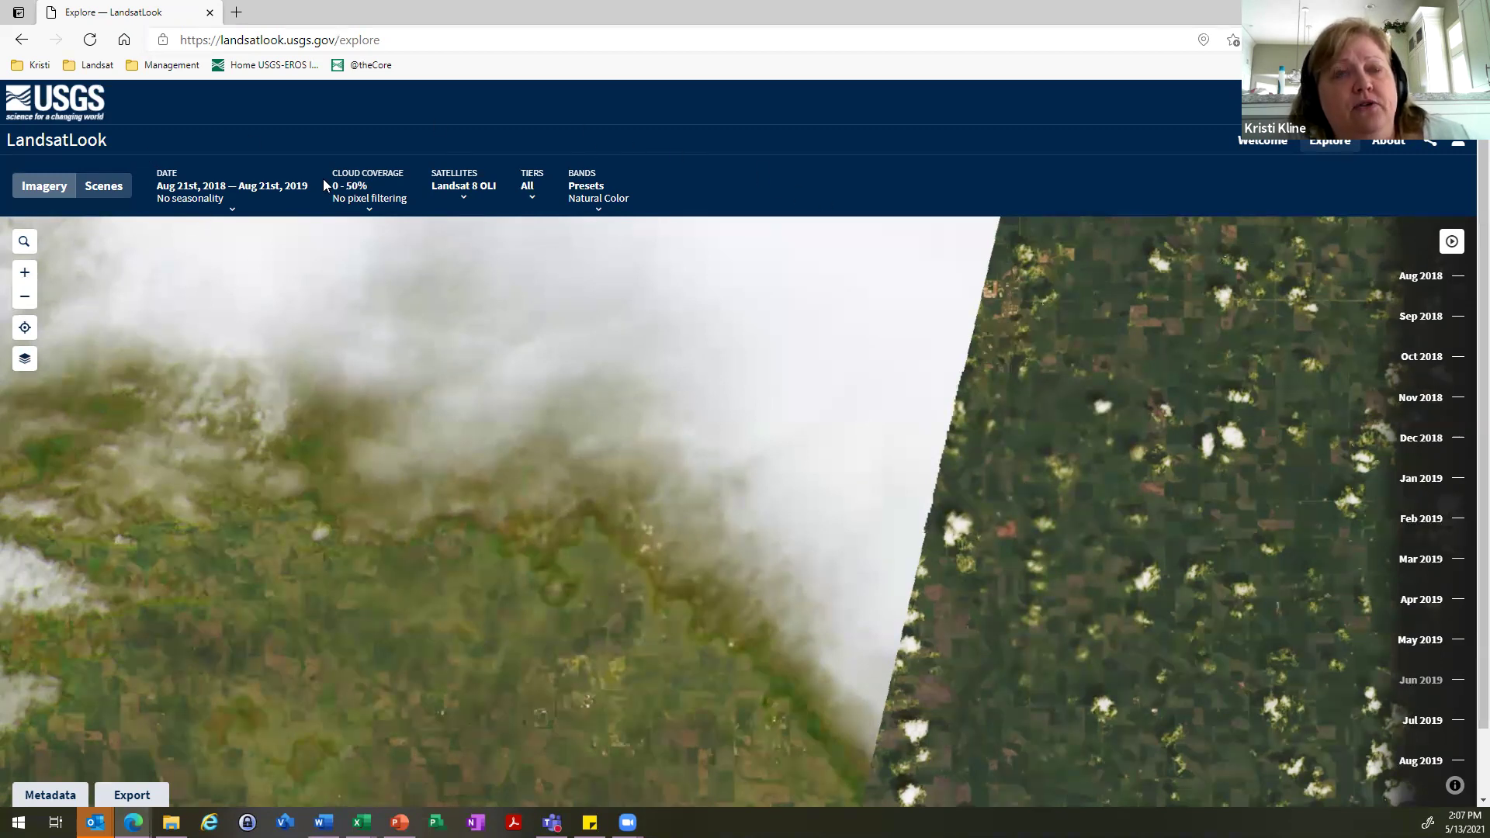
- Choose May 1, 2013 as the start date of the imagery date range
{"action": "left_click", "coordinate": [229, 206]}
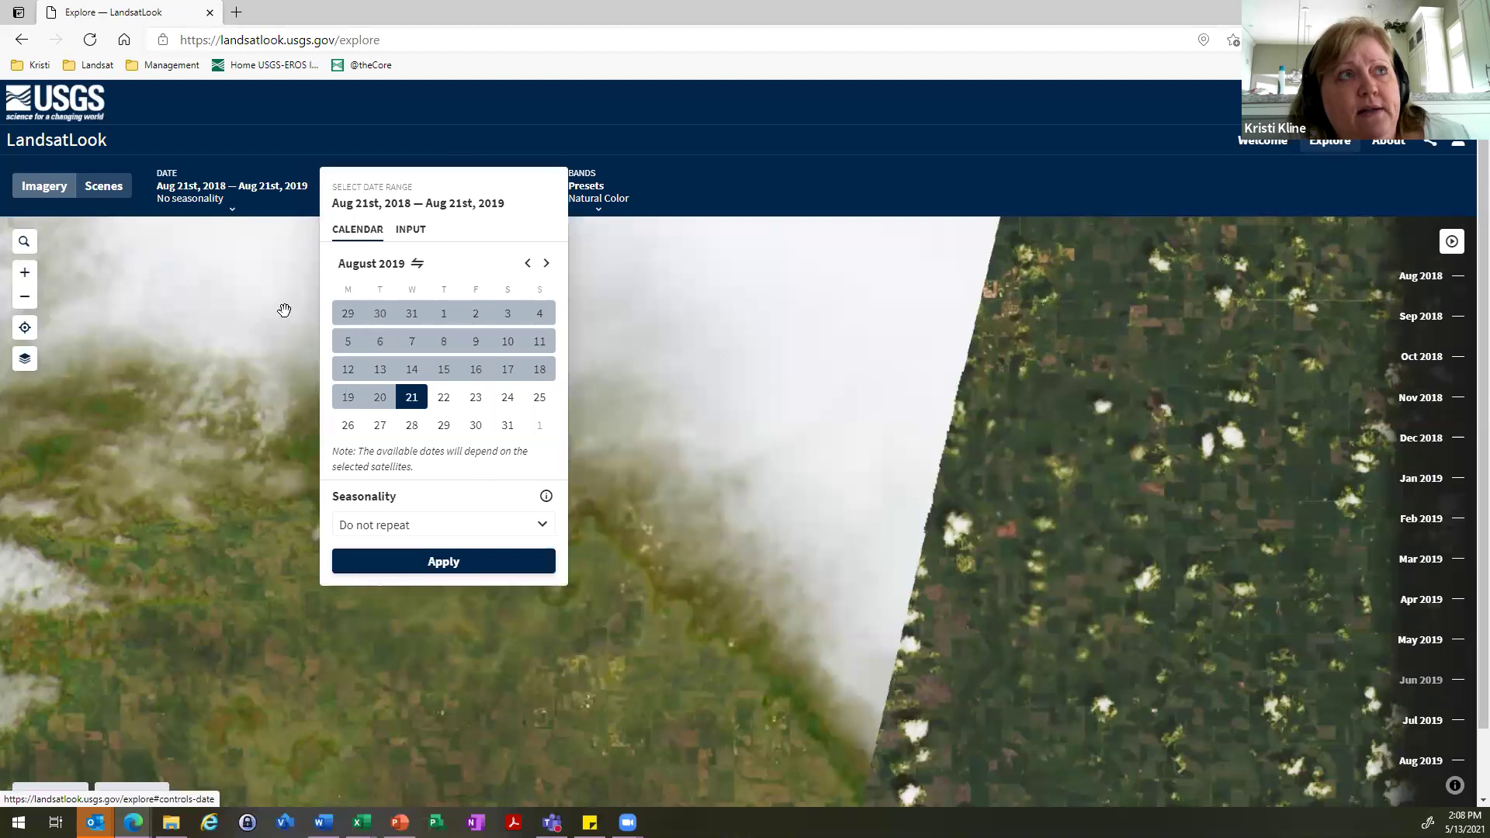
{"action": "left_click", "coordinate": [813, 154]}
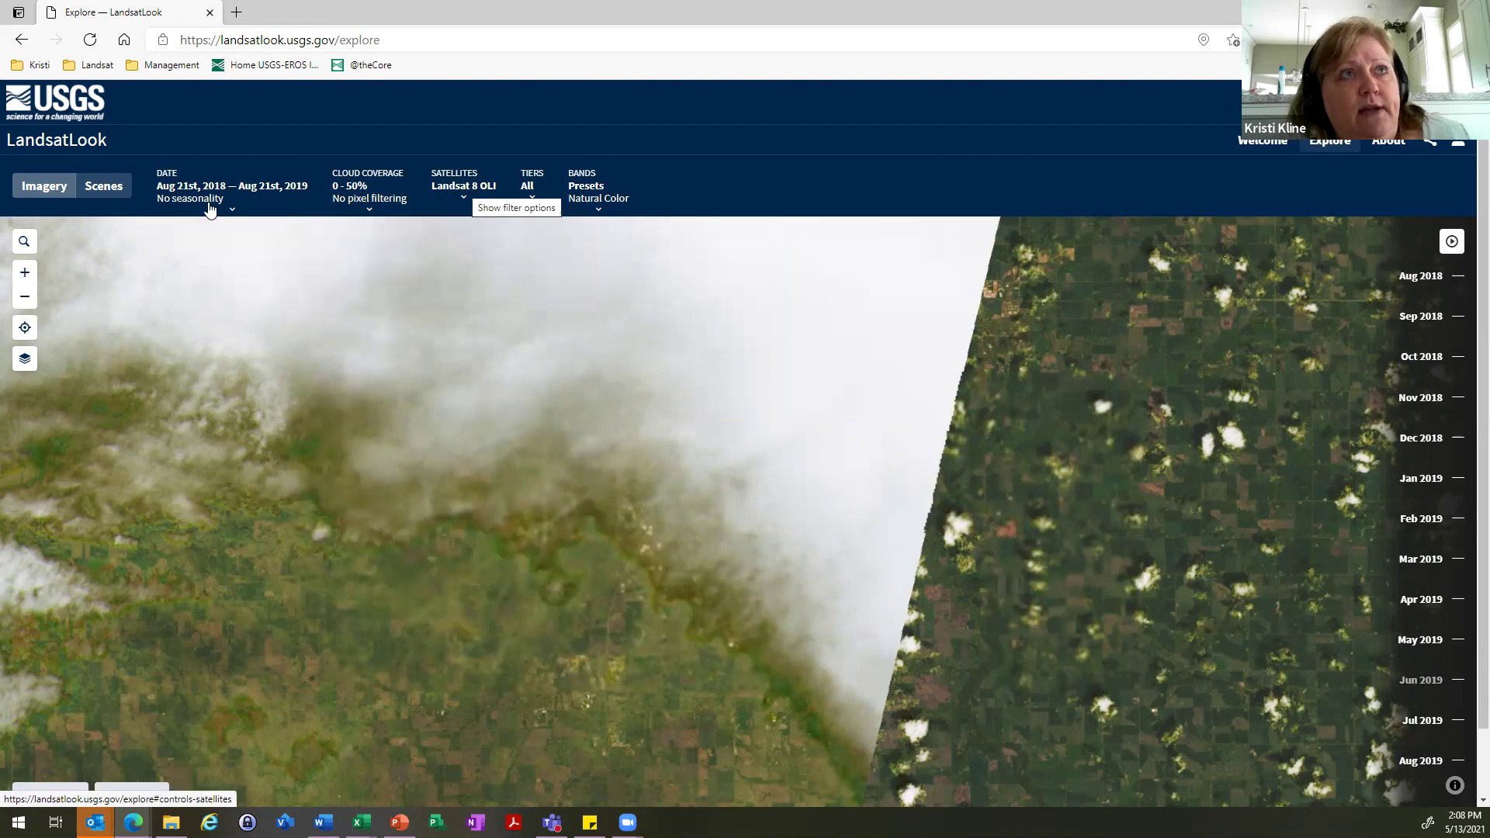
{"action": "left_click", "coordinate": [229, 203]}
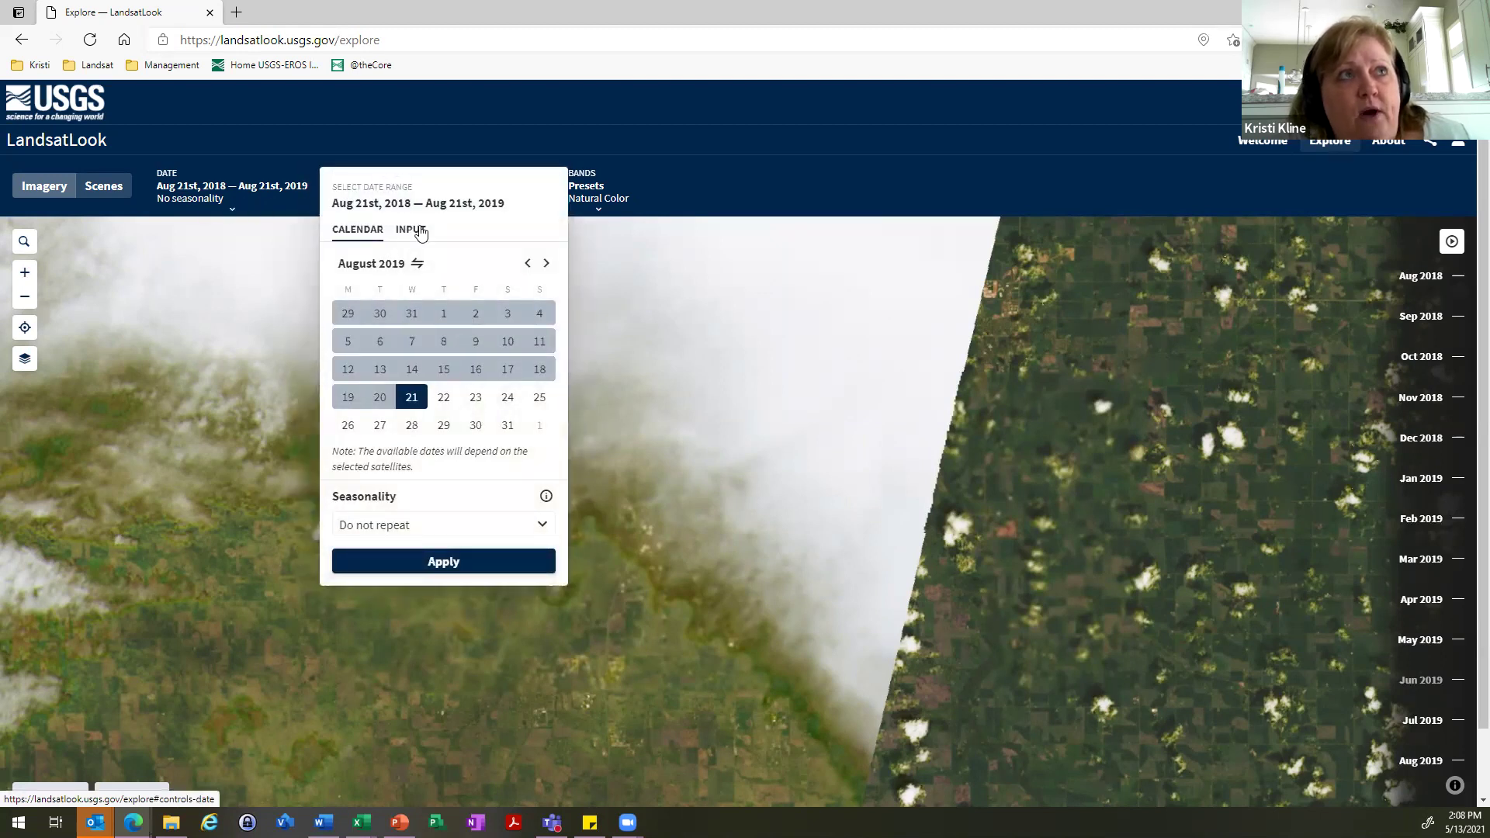
{"action": "left_click", "coordinate": [423, 264]}
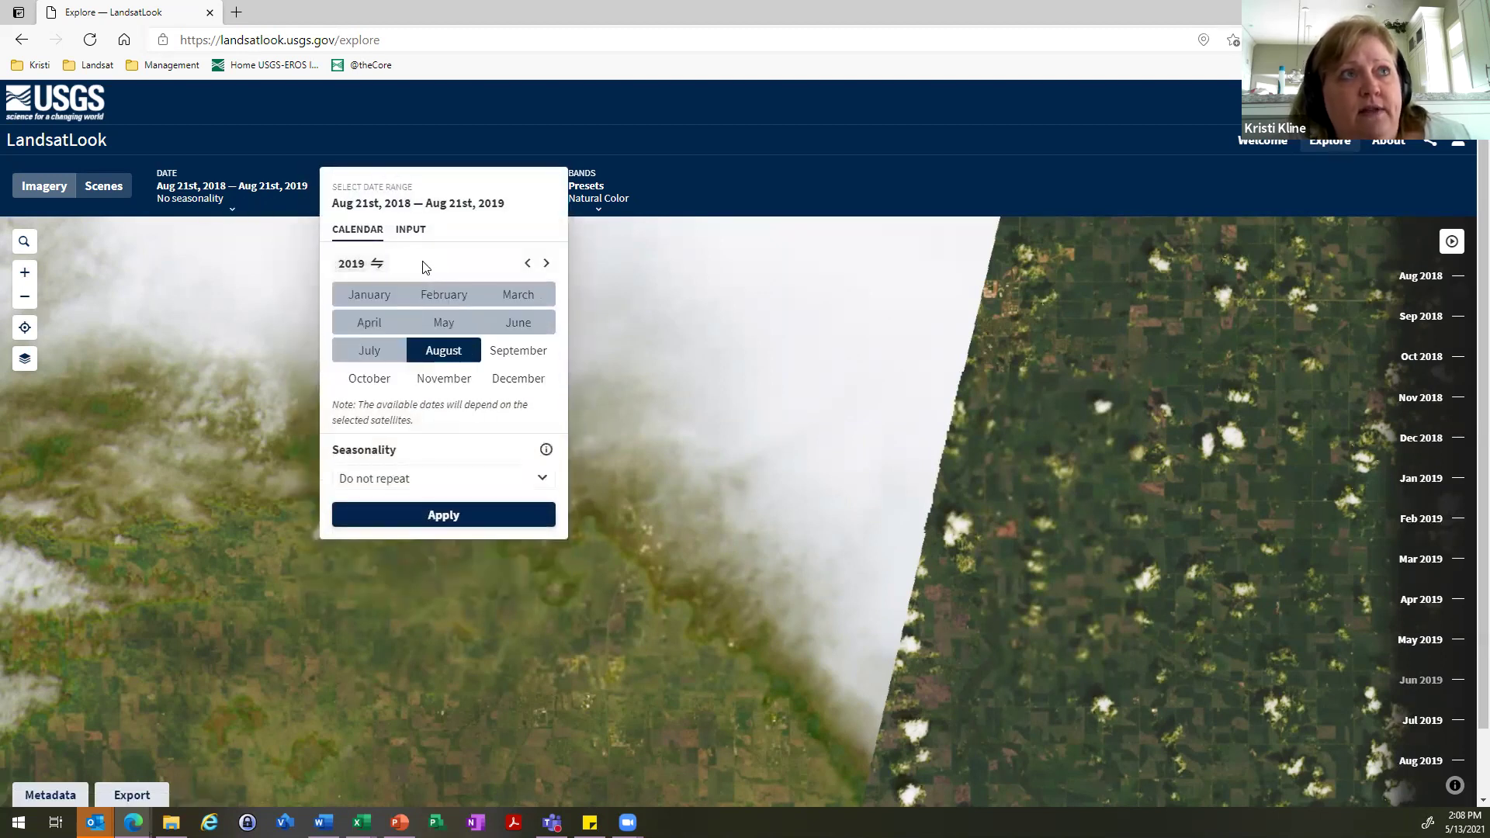
{"action": "left_click", "coordinate": [375, 265]}
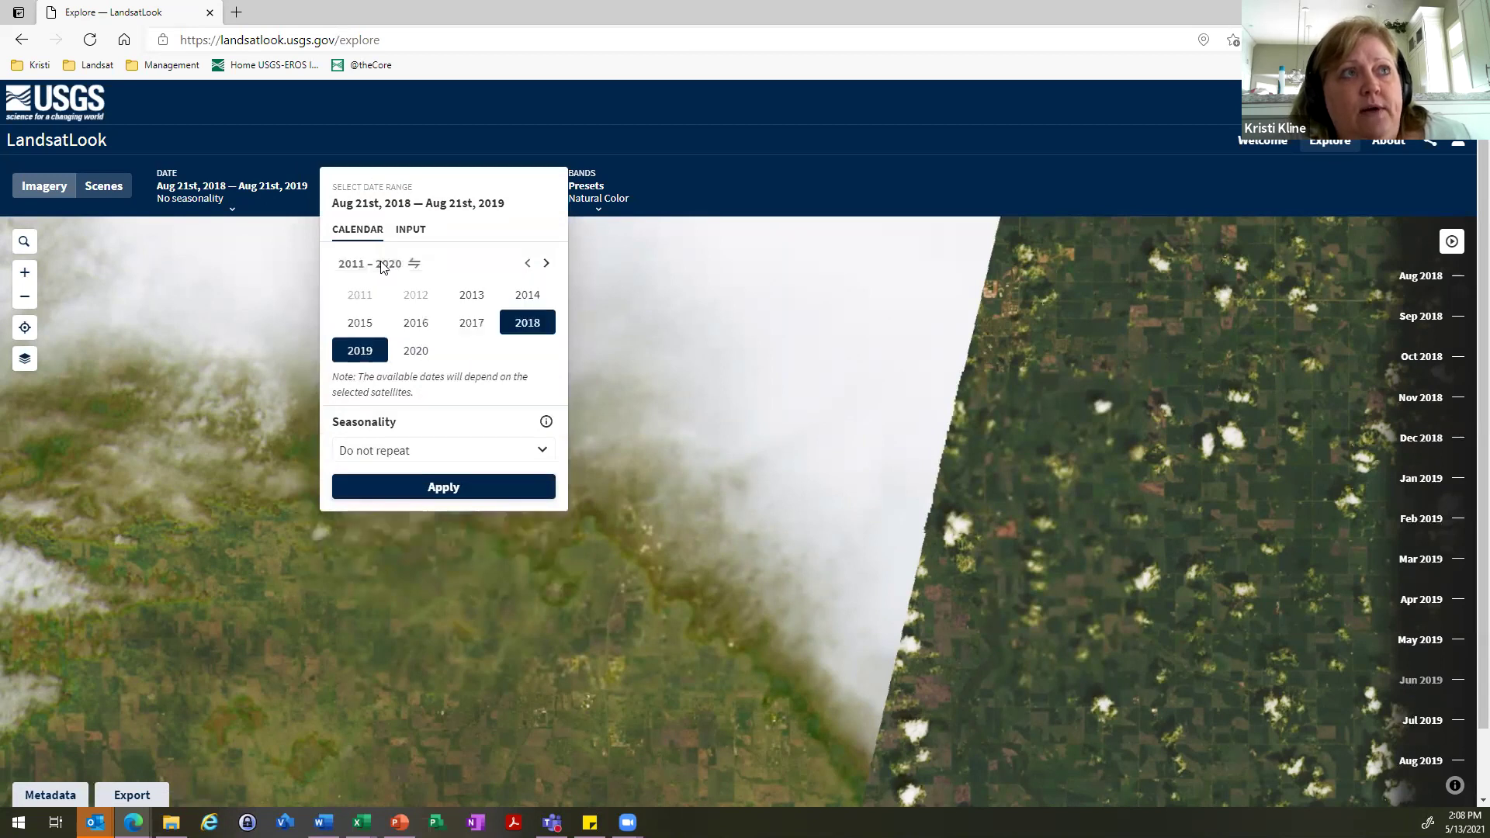
{"action": "left_click", "coordinate": [472, 295]}
{"action": "left_click", "coordinate": [447, 326]}
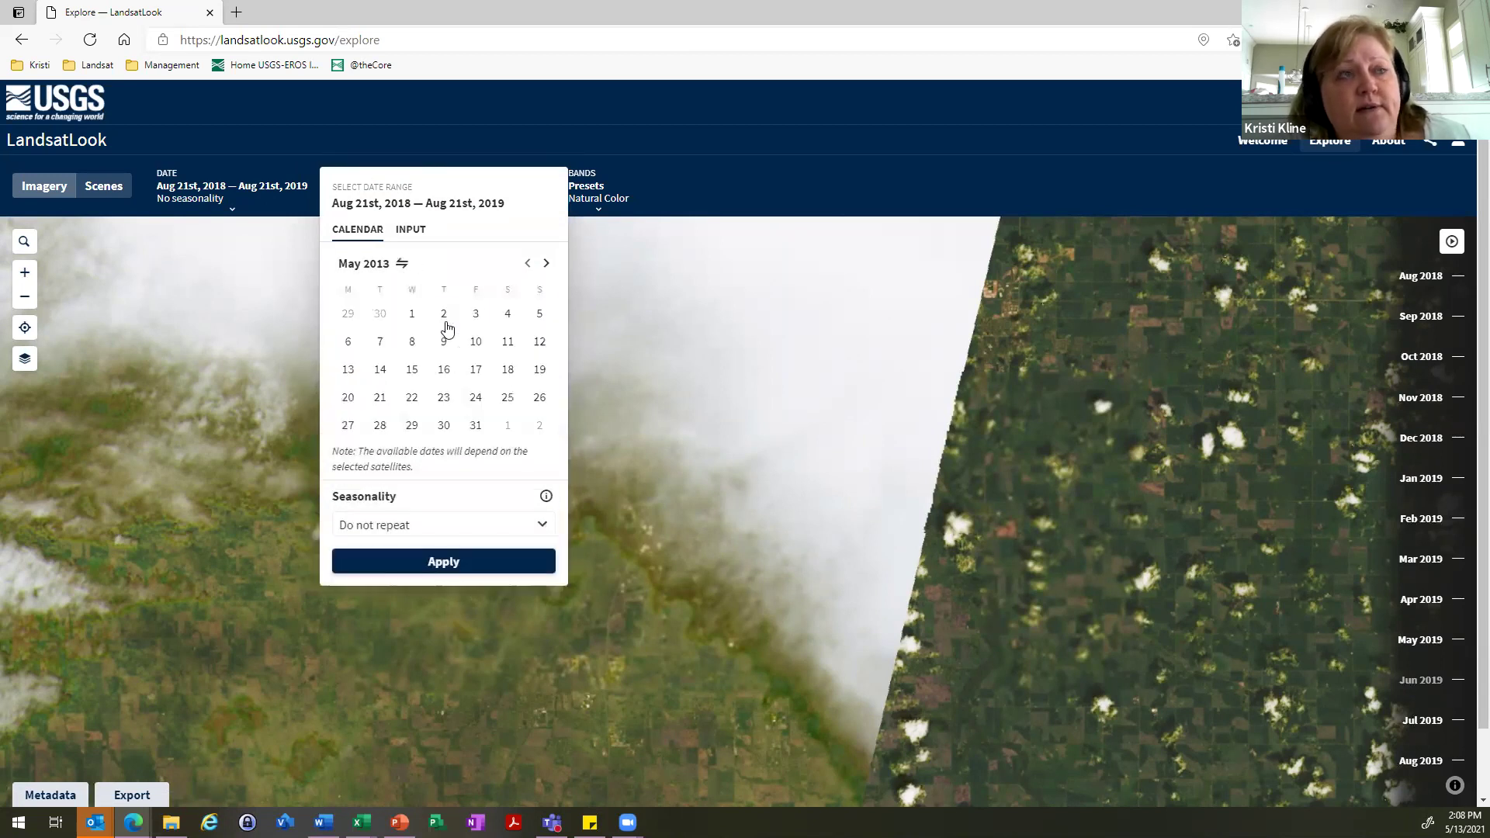
{"action": "left_click", "coordinate": [412, 313]}
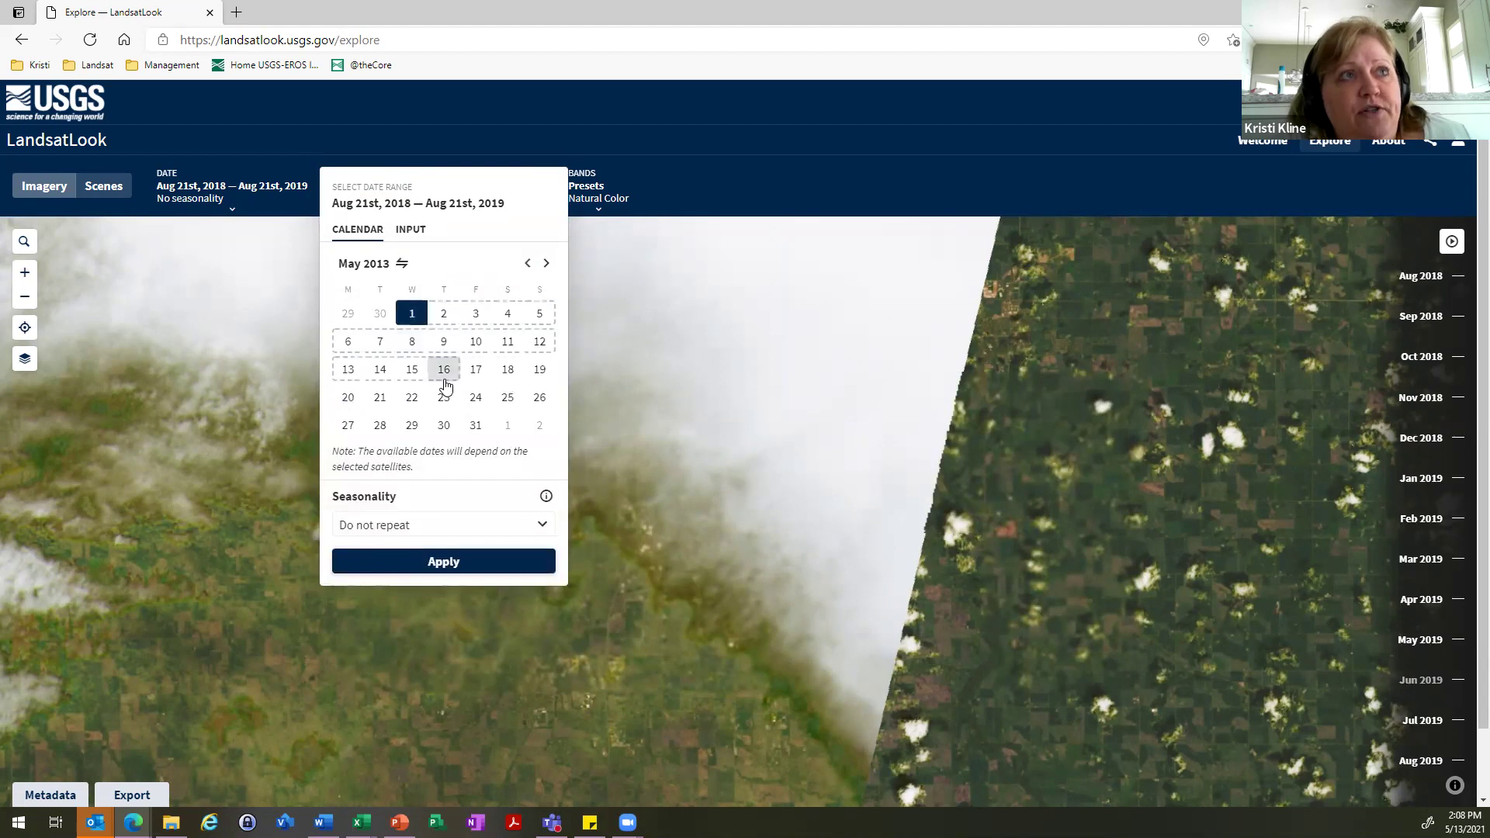
- Choose September 30, 2020 as the end of the date range and apply the range to the imagery
{"action": "left_click", "coordinate": [392, 263]}
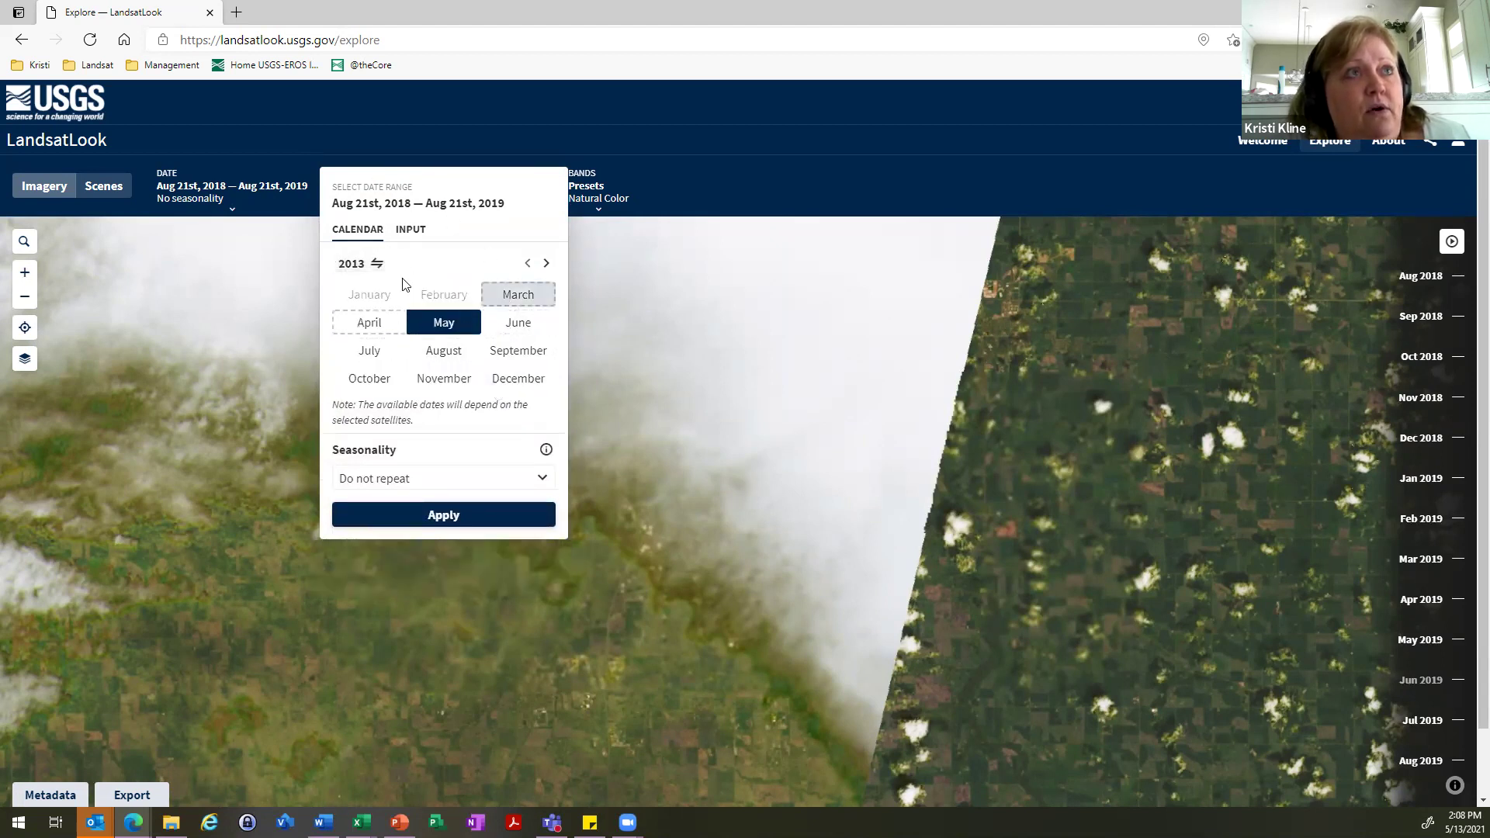
{"action": "left_click", "coordinate": [377, 263]}
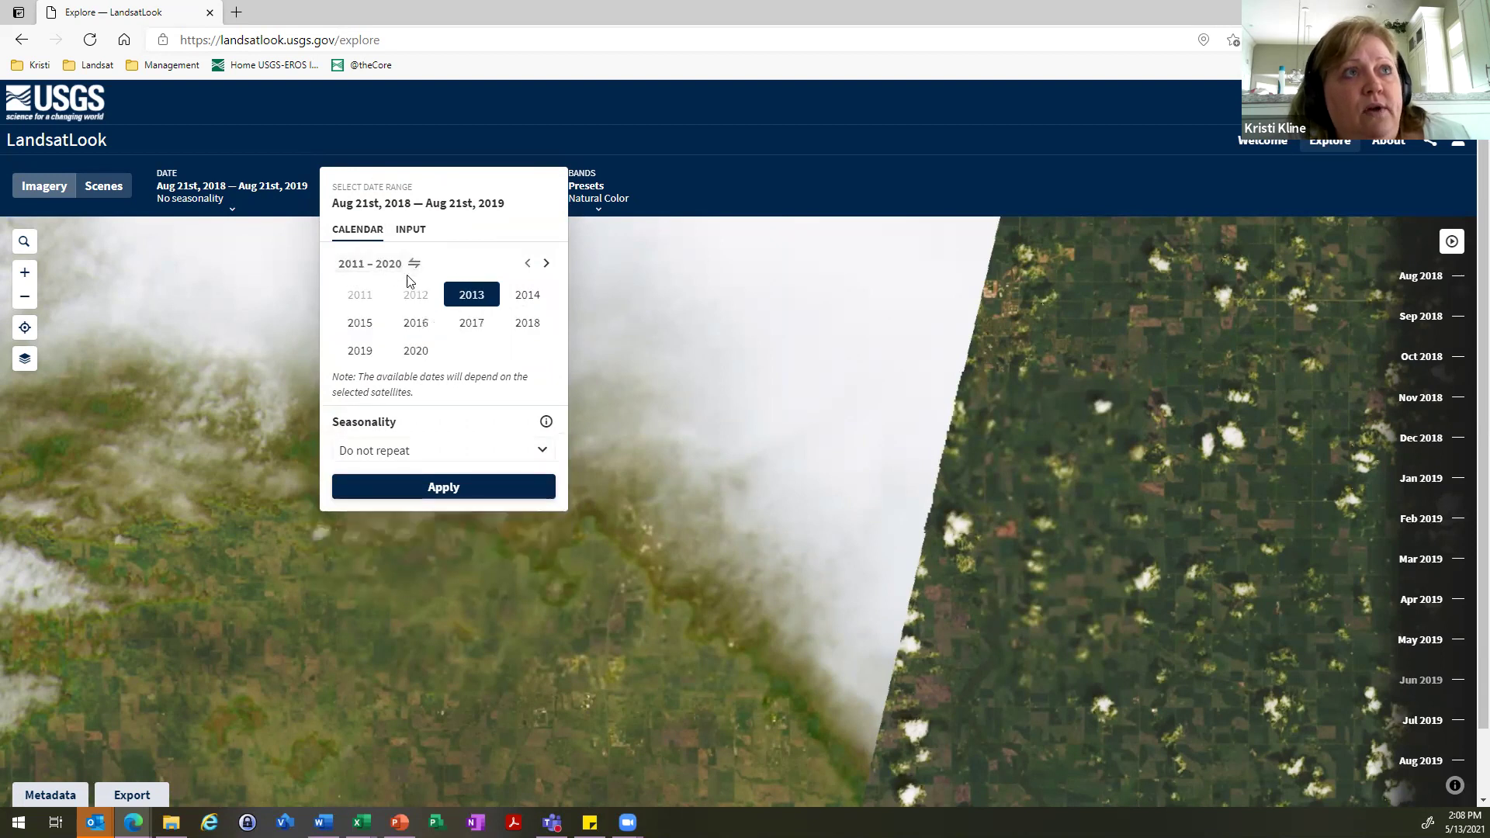
{"action": "left_click", "coordinate": [416, 350]}
{"action": "left_click", "coordinate": [530, 353]}
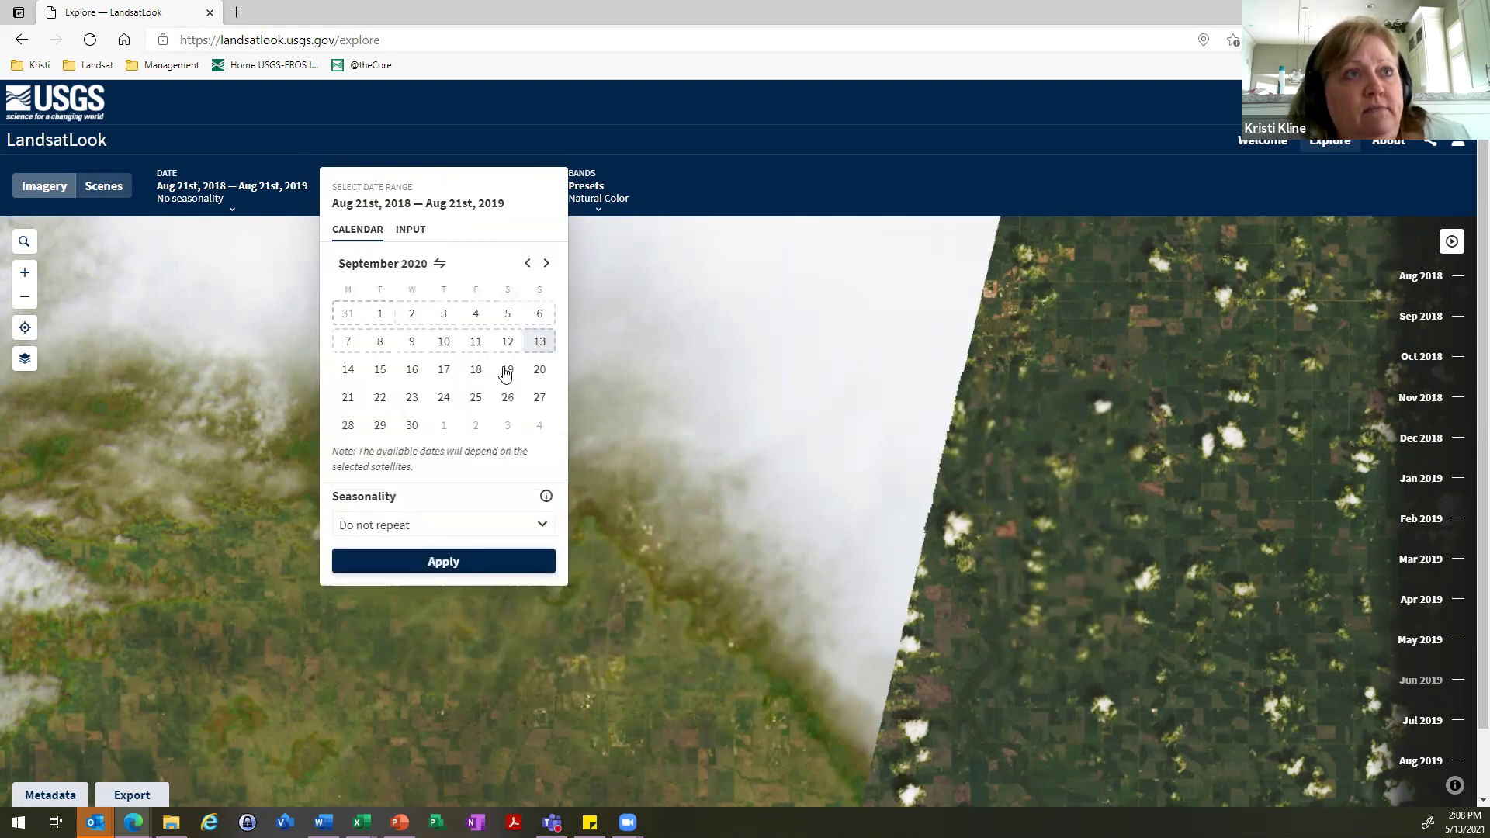
{"action": "left_click", "coordinate": [413, 427]}
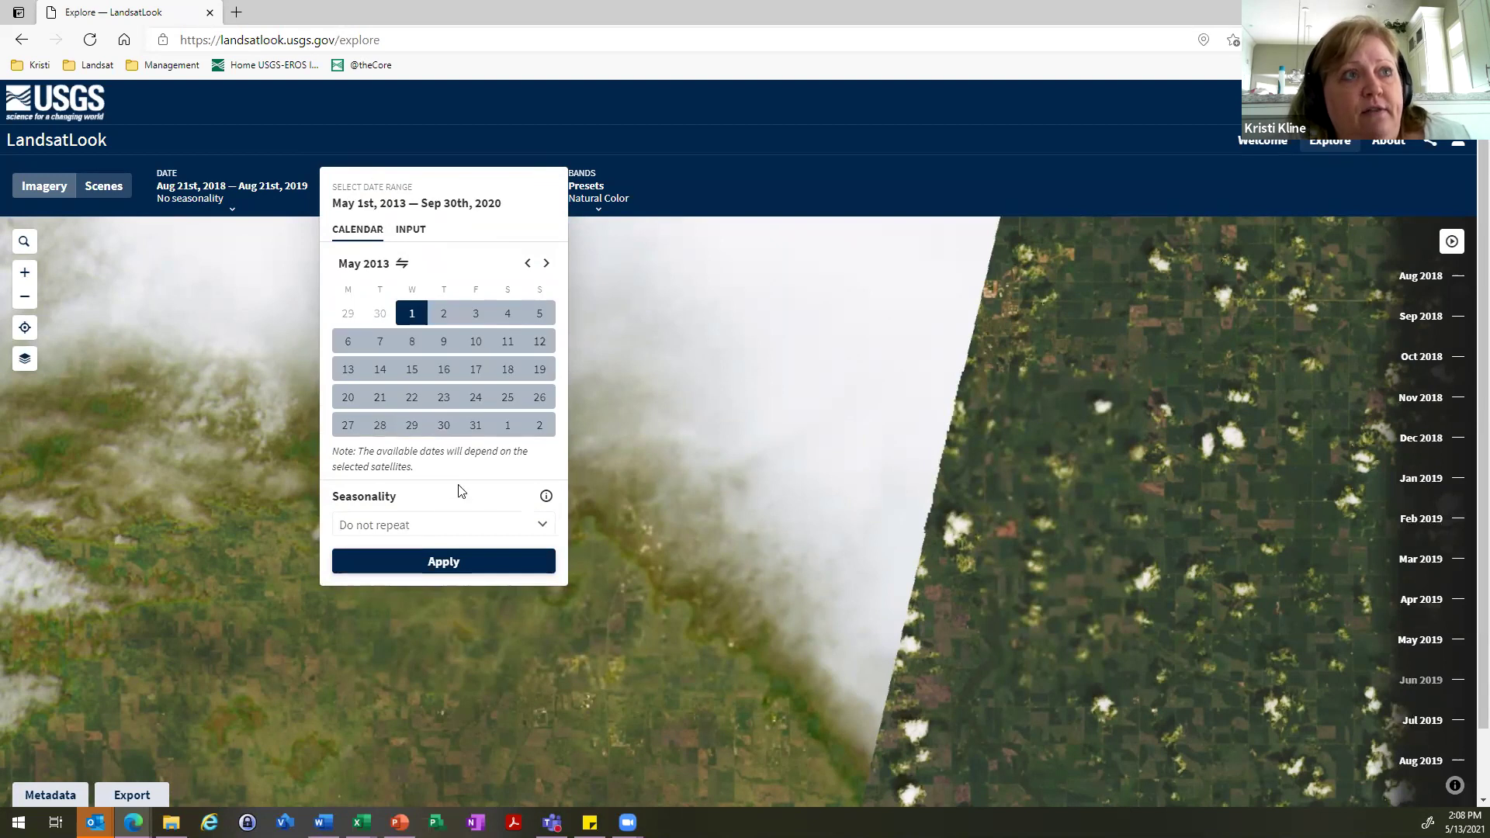
{"action": "left_click", "coordinate": [467, 572]}
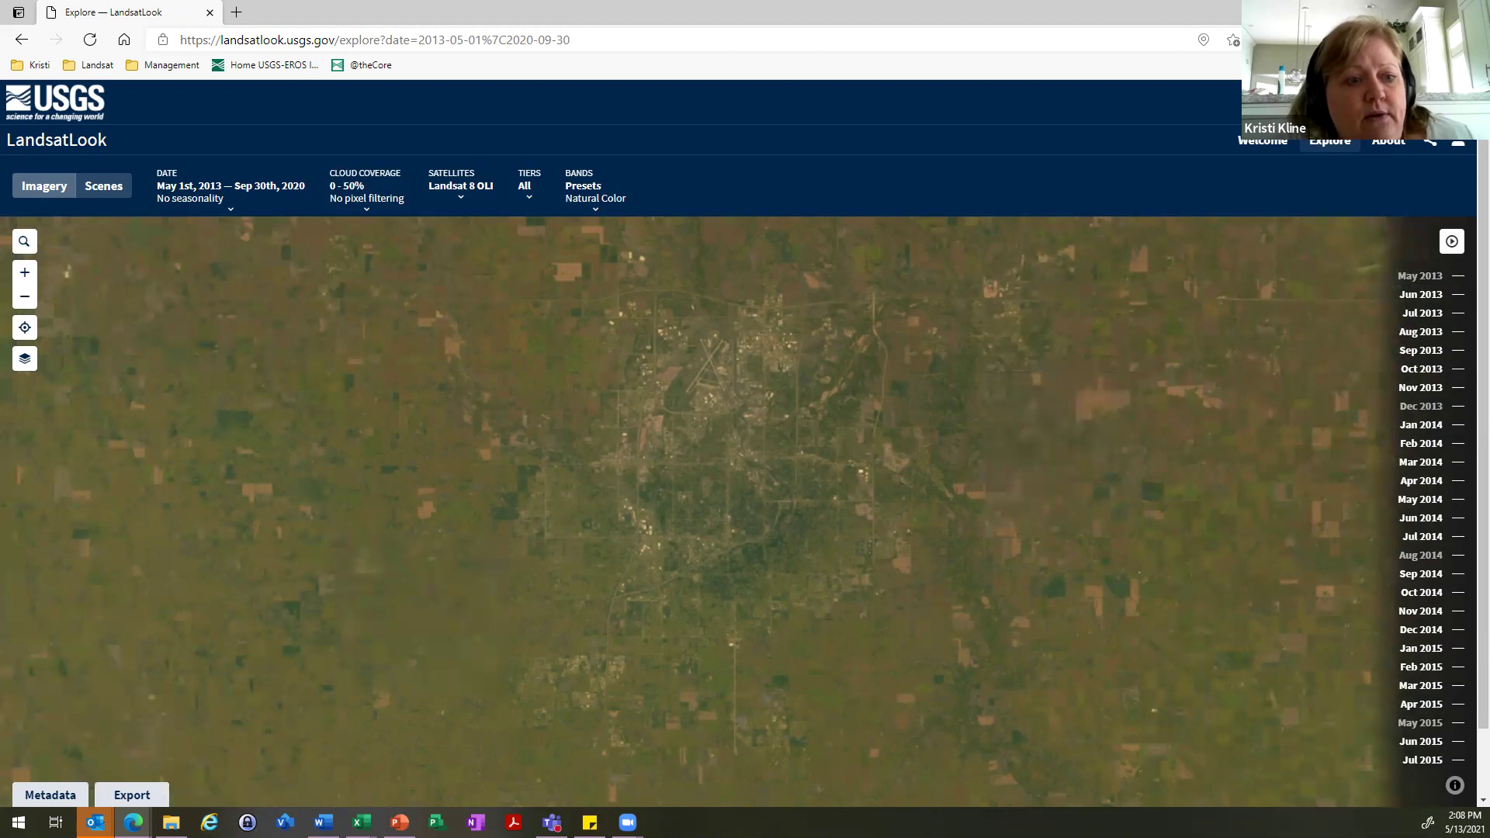
- Raise the maximum cloud coverage to 100 percent for the displayed imagery
{"action": "left_click", "coordinate": [362, 196]}
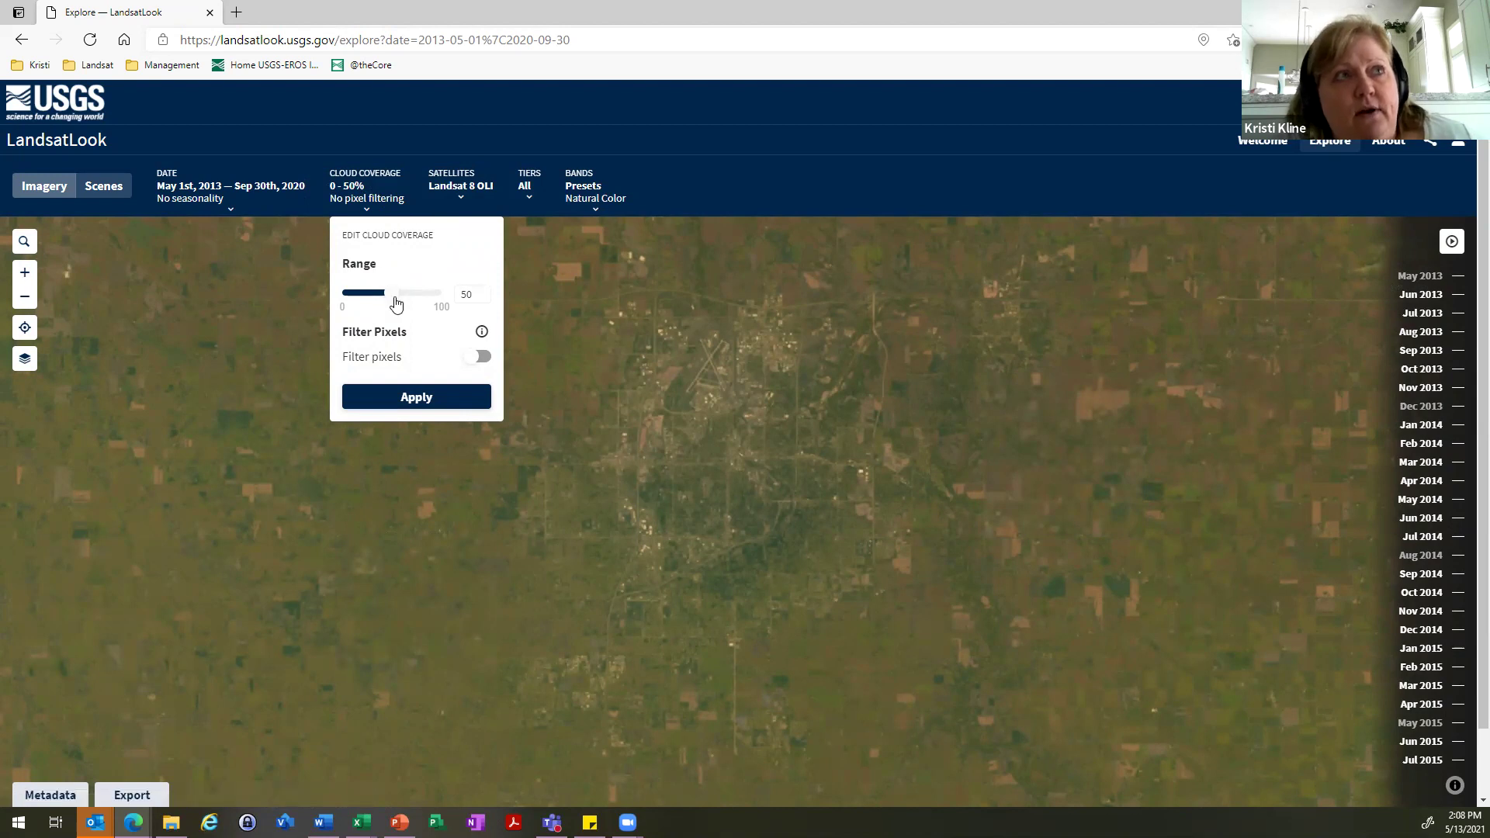
{"action": "left_click_drag", "start_coordinate": [396, 301], "coordinate": [466, 291]}
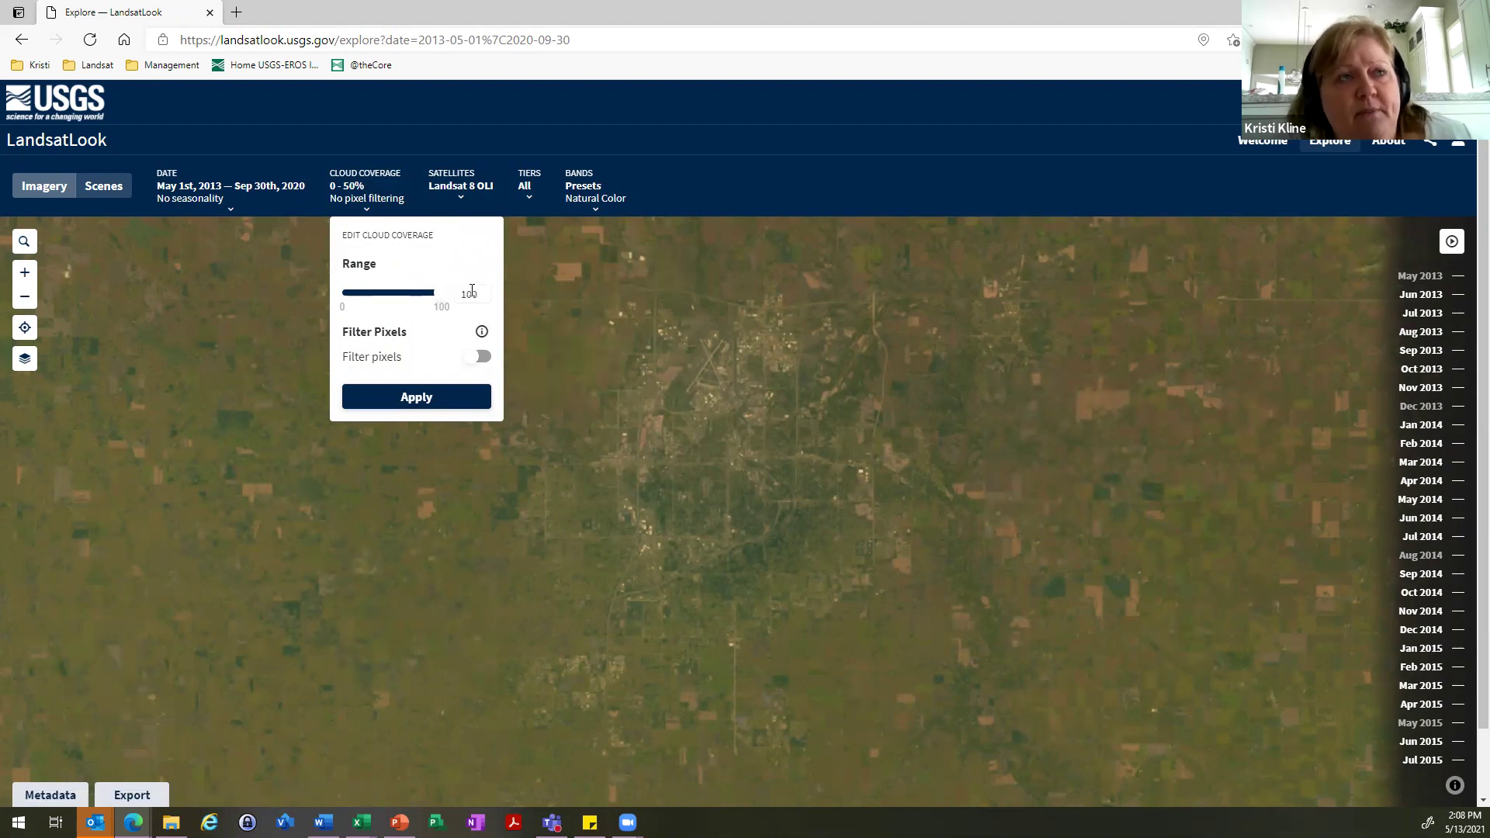
{"action": "left_click", "coordinate": [1032, 458]}
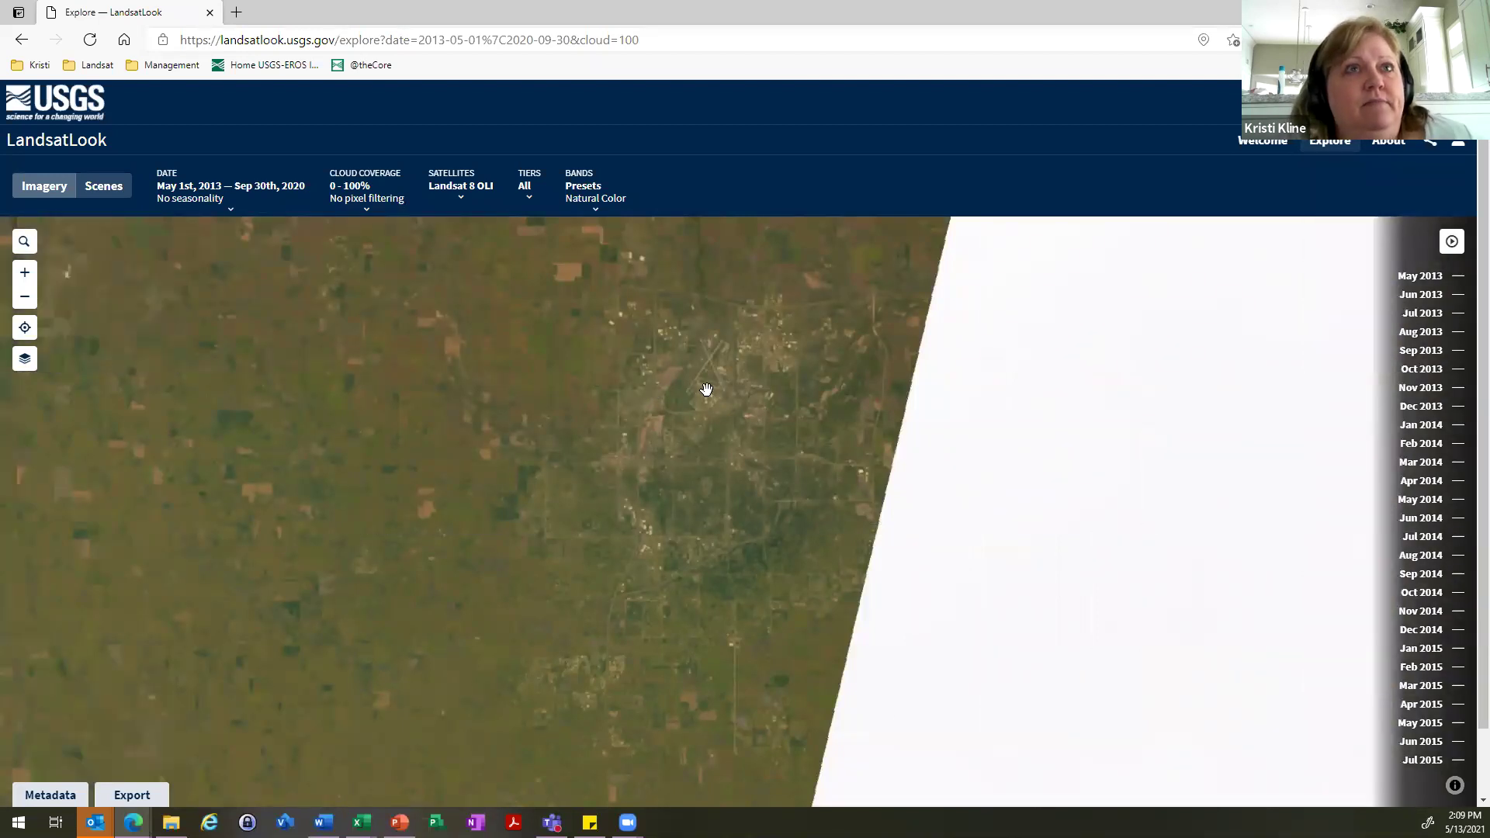
- Zoom the map out from Sioux Falls and shift it north to the Brookings and Lake Thompson area
{"action": "scroll", "coordinate": [728, 394], "scroll_direction": "down", "scroll_amount": 3}
{"action": "scroll", "coordinate": [731, 397], "scroll_direction": "up", "scroll_amount": 1}
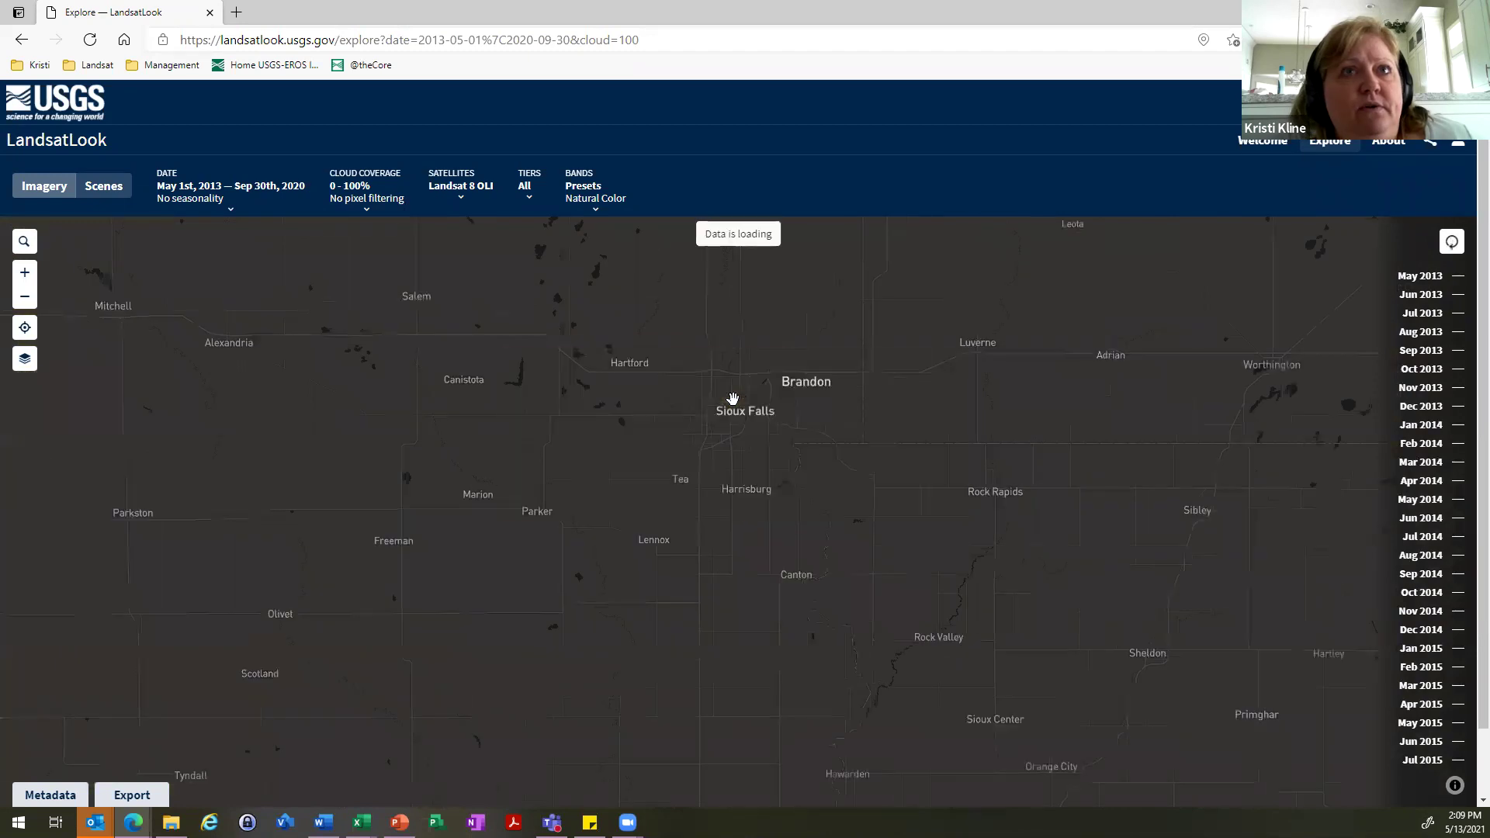
{"action": "left_click_drag", "start_coordinate": [880, 590], "coordinate": [955, 665]}
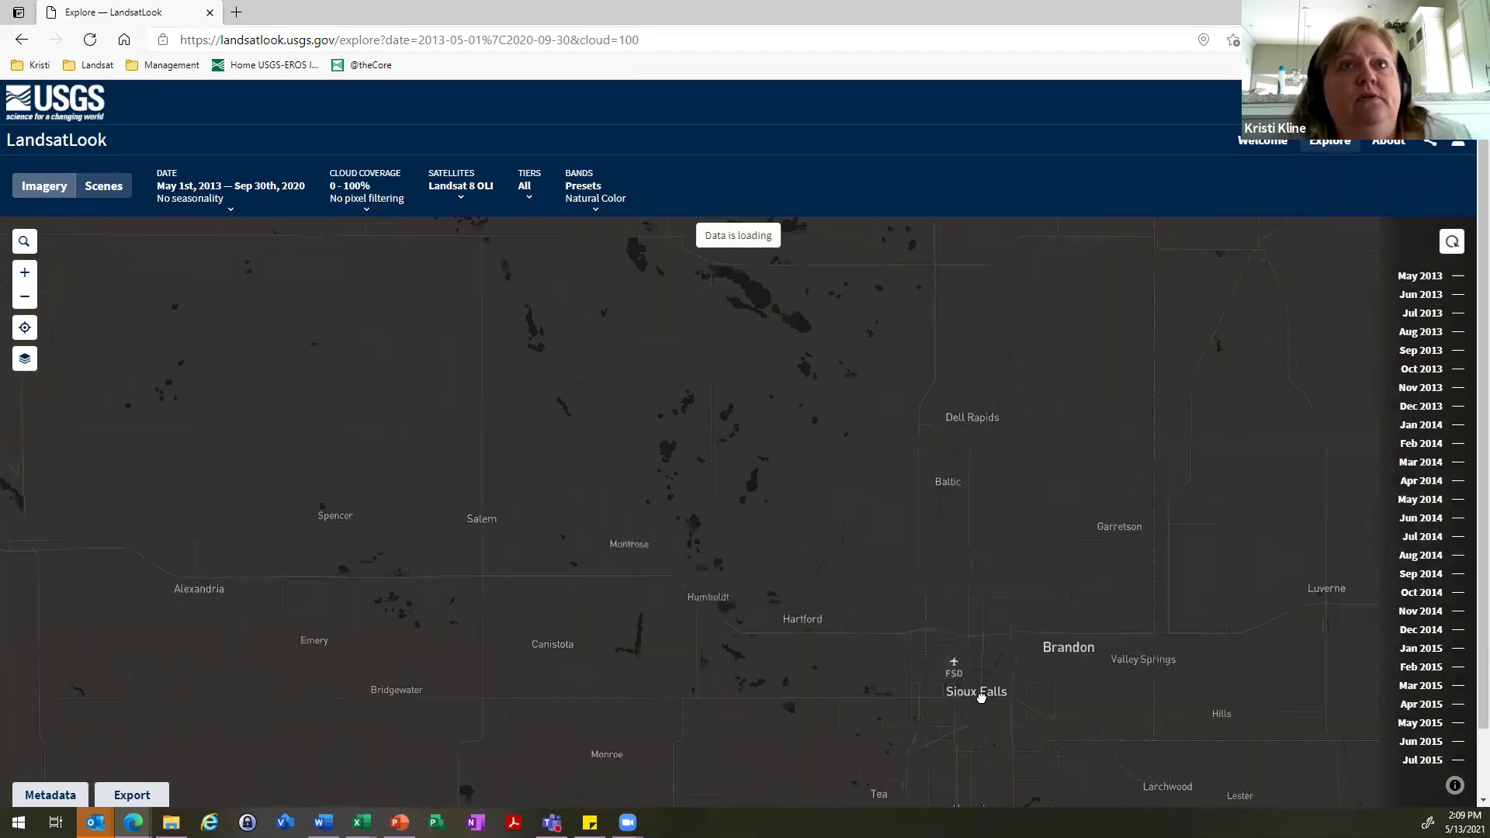
{"action": "left_click_drag", "start_coordinate": [853, 490], "coordinate": [787, 648]}
{"action": "left_click_drag", "start_coordinate": [897, 337], "coordinate": [962, 493]}
{"action": "left_click_drag", "start_coordinate": [942, 318], "coordinate": [958, 495]}
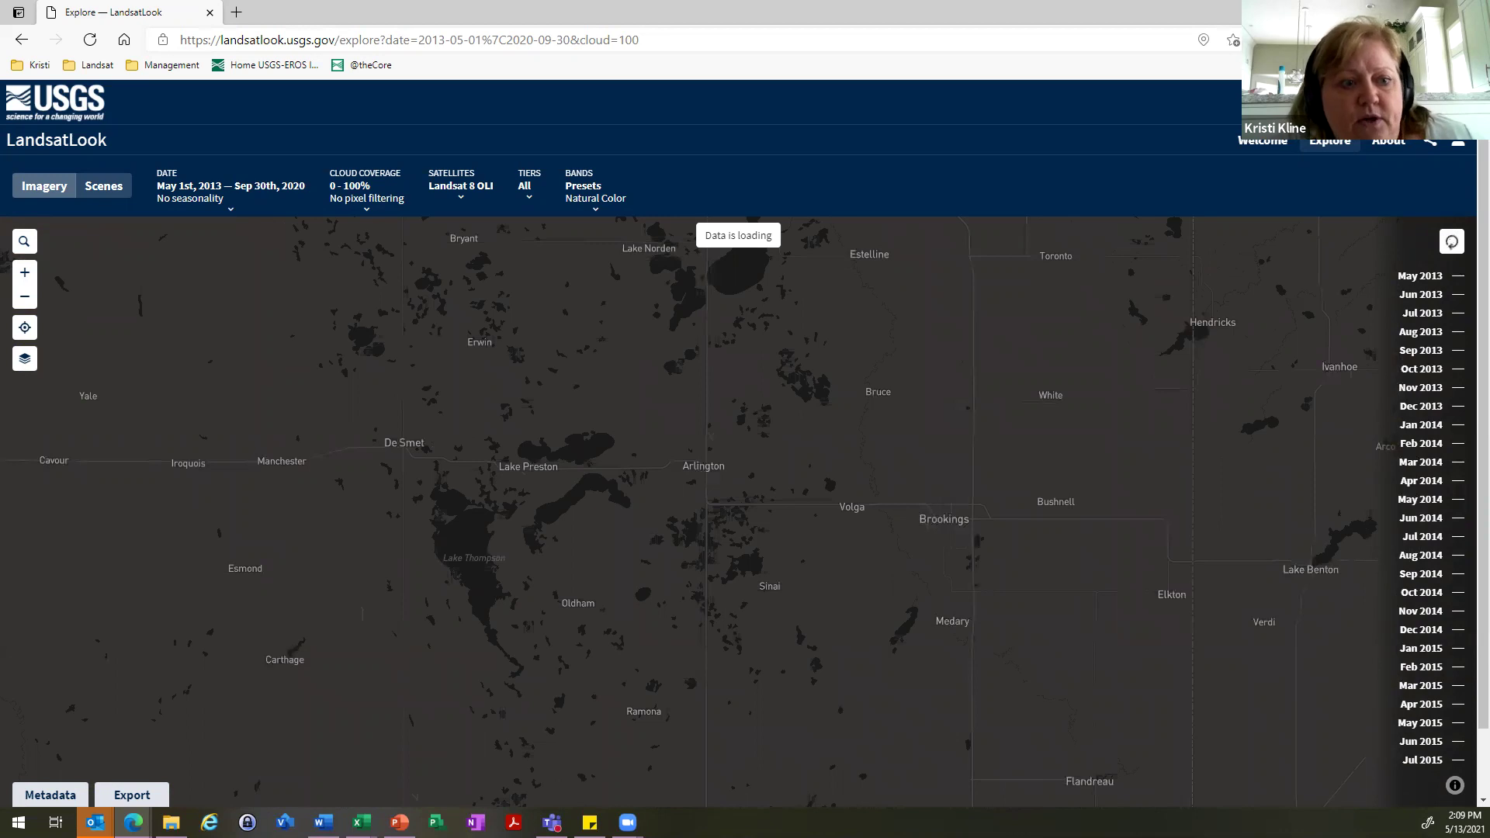
- Check the available satellite options, and limit the imagery to Tier 1 by excluding Tier 2 and Real Time
{"action": "left_click", "coordinate": [457, 194]}
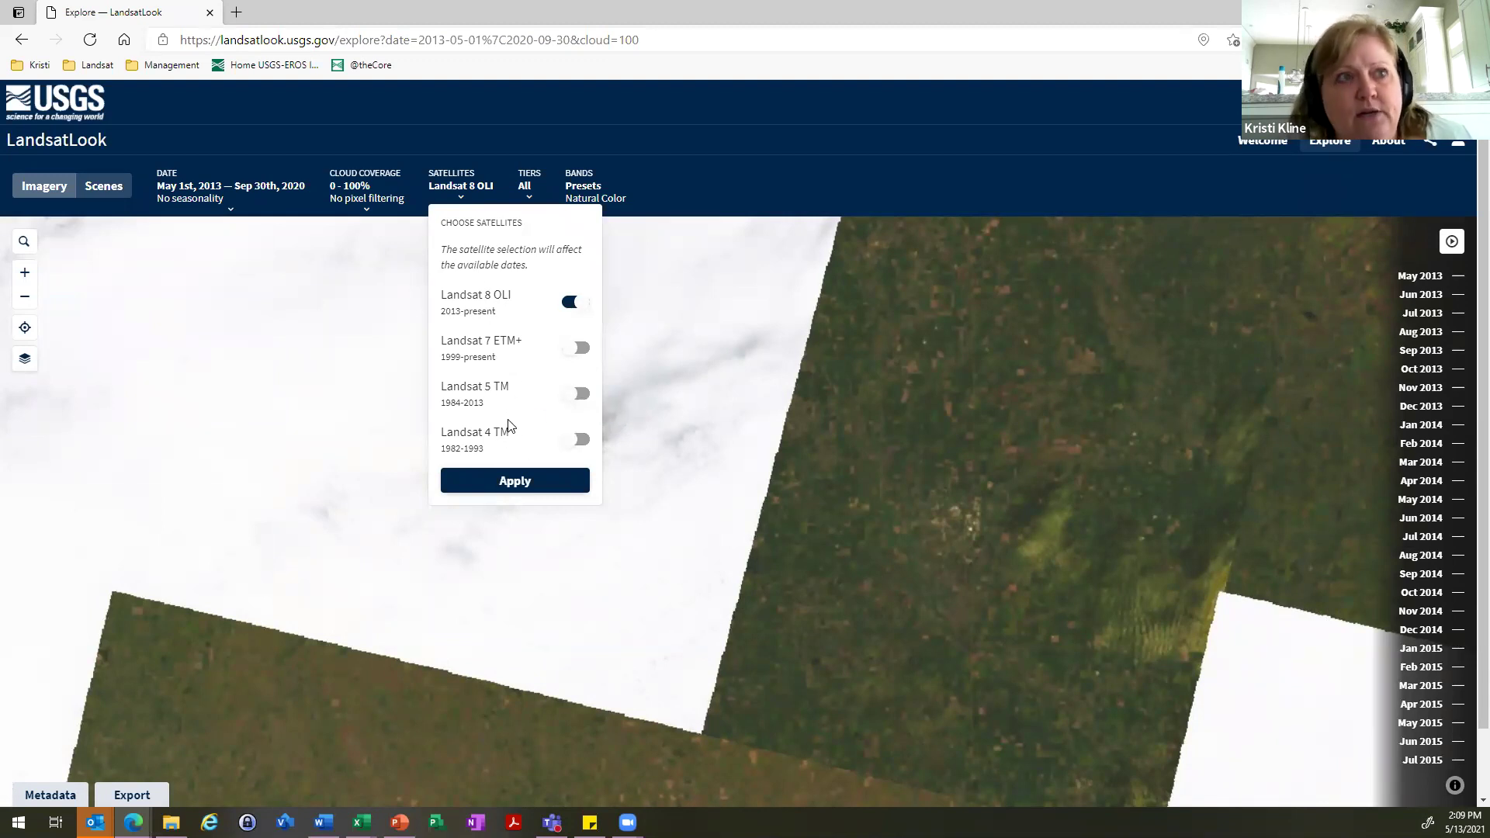
{"action": "left_click", "coordinate": [461, 182]}
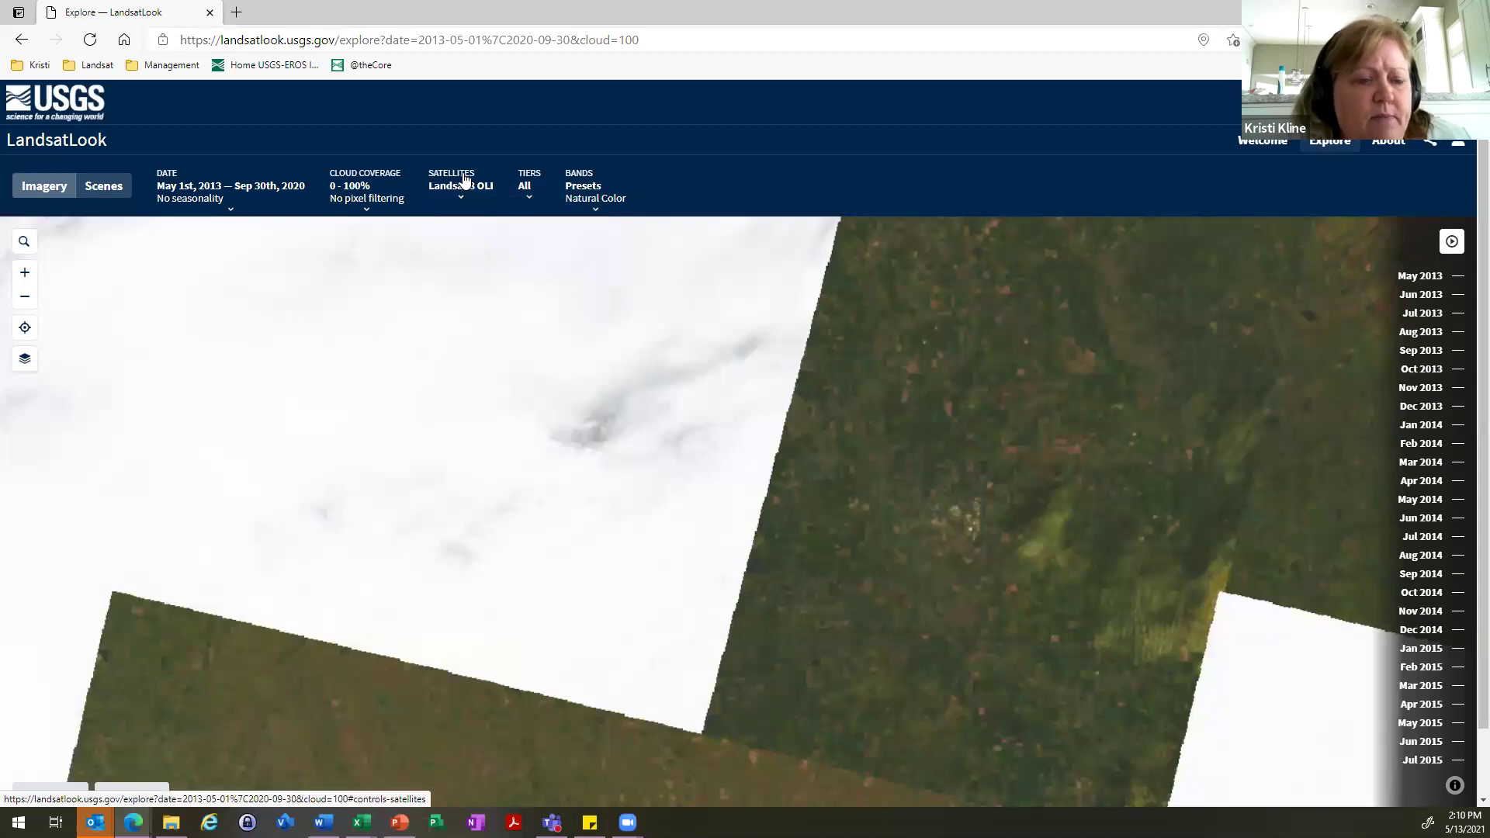
{"action": "left_click", "coordinate": [530, 196]}
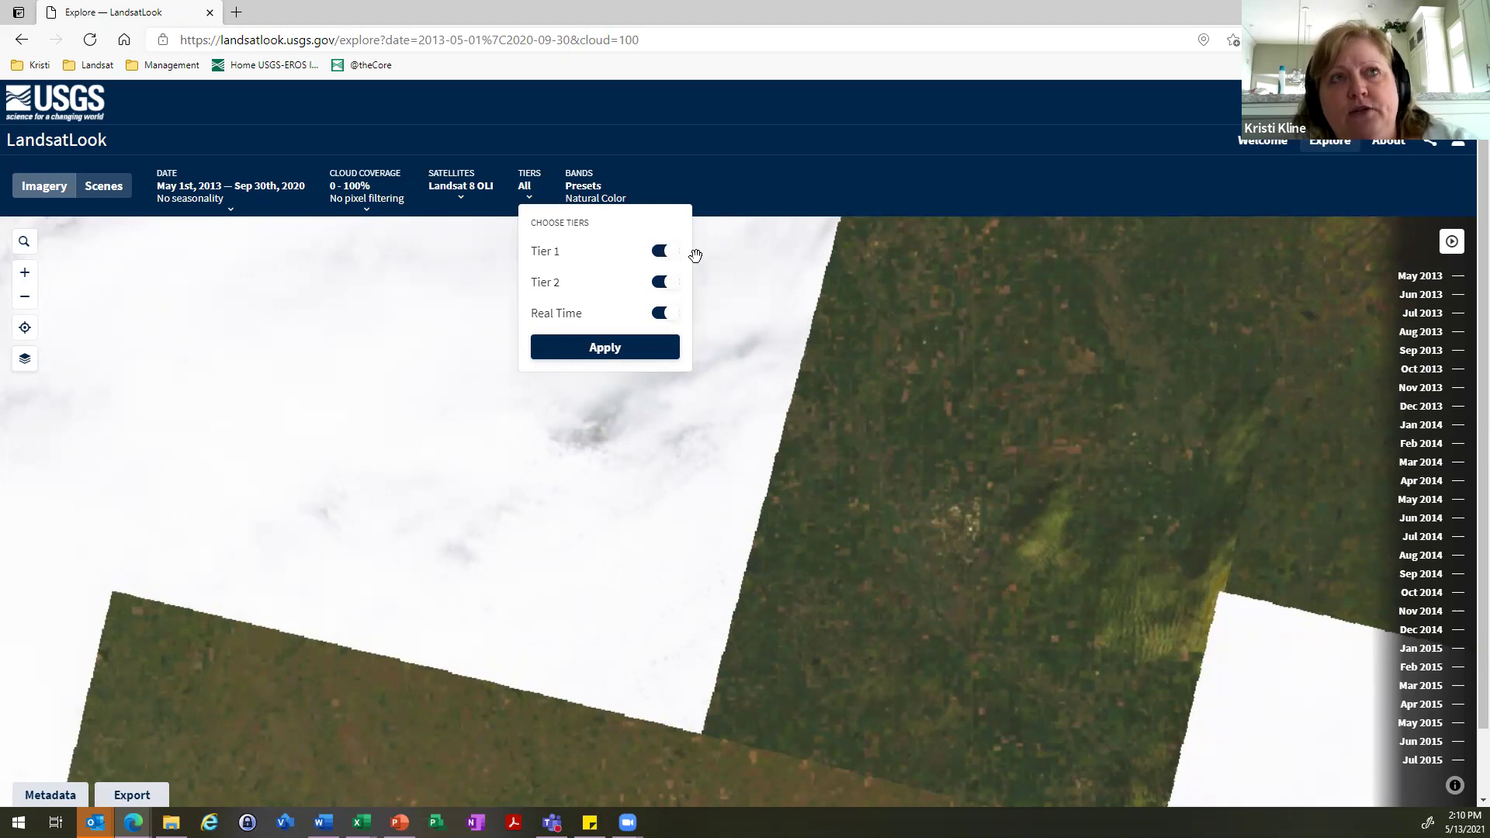
{"action": "left_click", "coordinate": [659, 284]}
{"action": "left_click", "coordinate": [660, 315]}
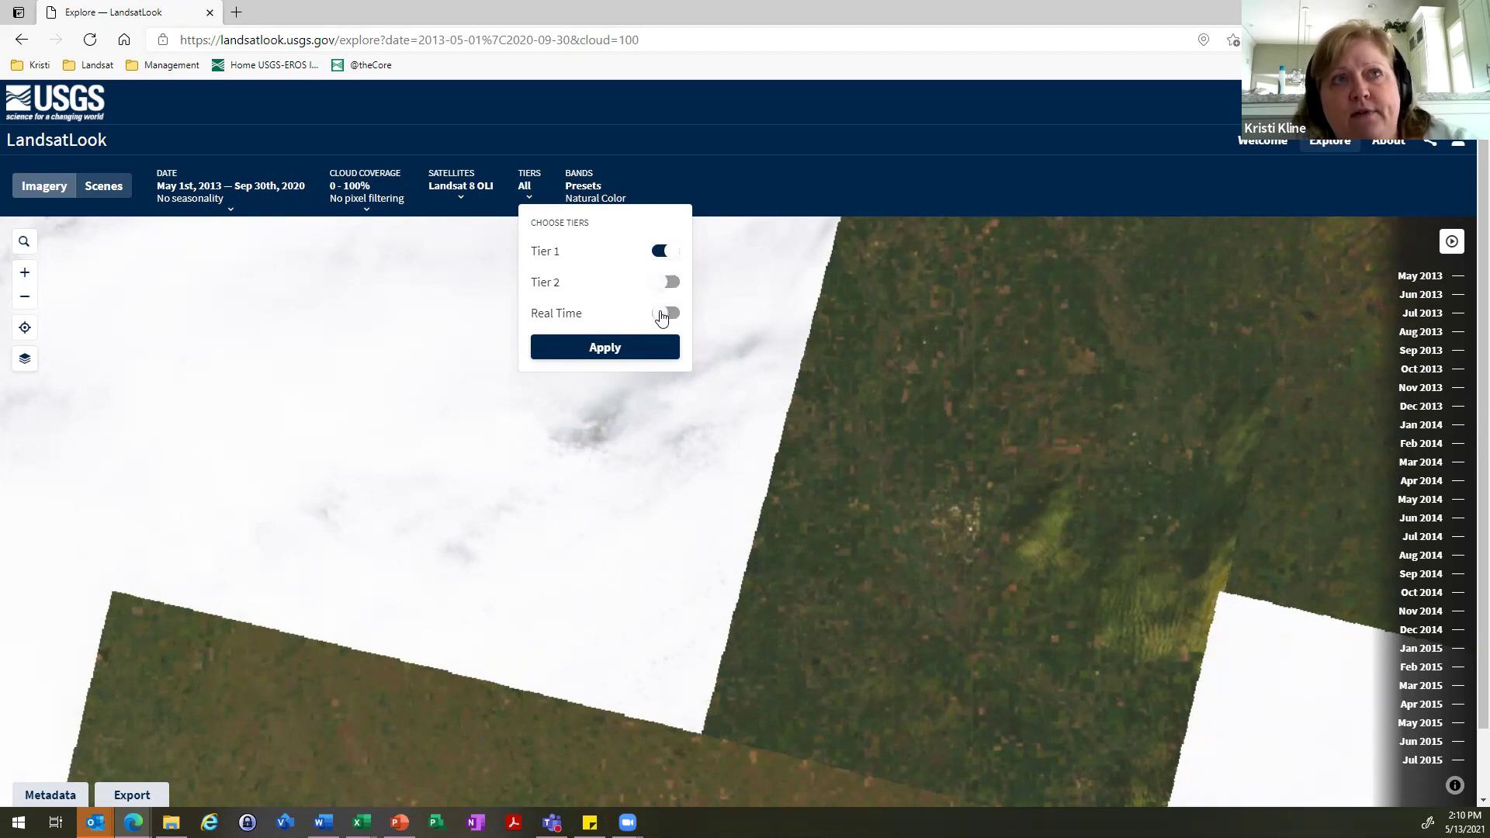
{"action": "left_click", "coordinate": [605, 361]}
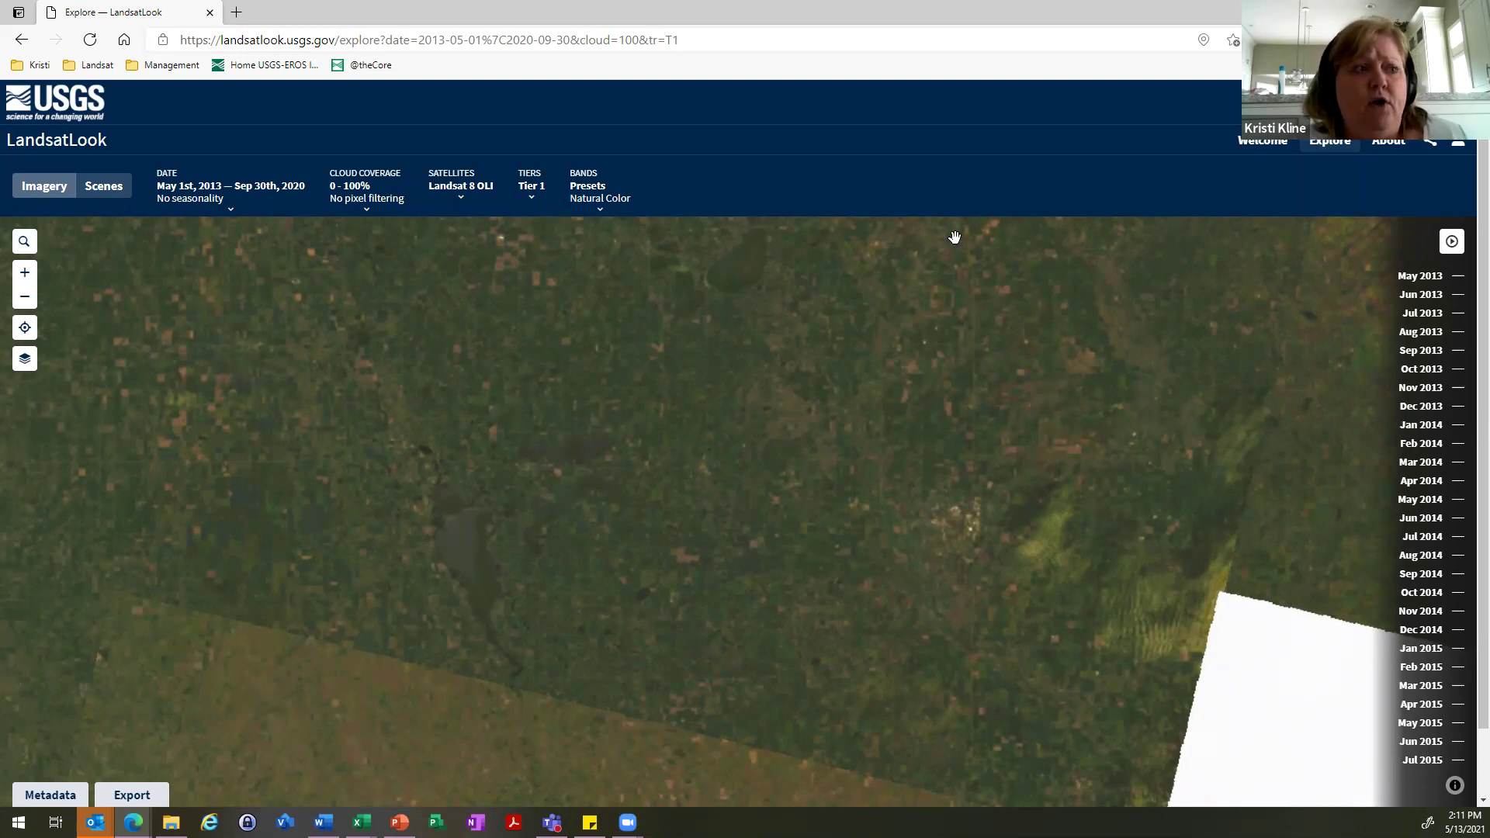
- Look at the sharing and ERS login options, and close them without logging in
{"action": "left_click", "coordinate": [1429, 144]}
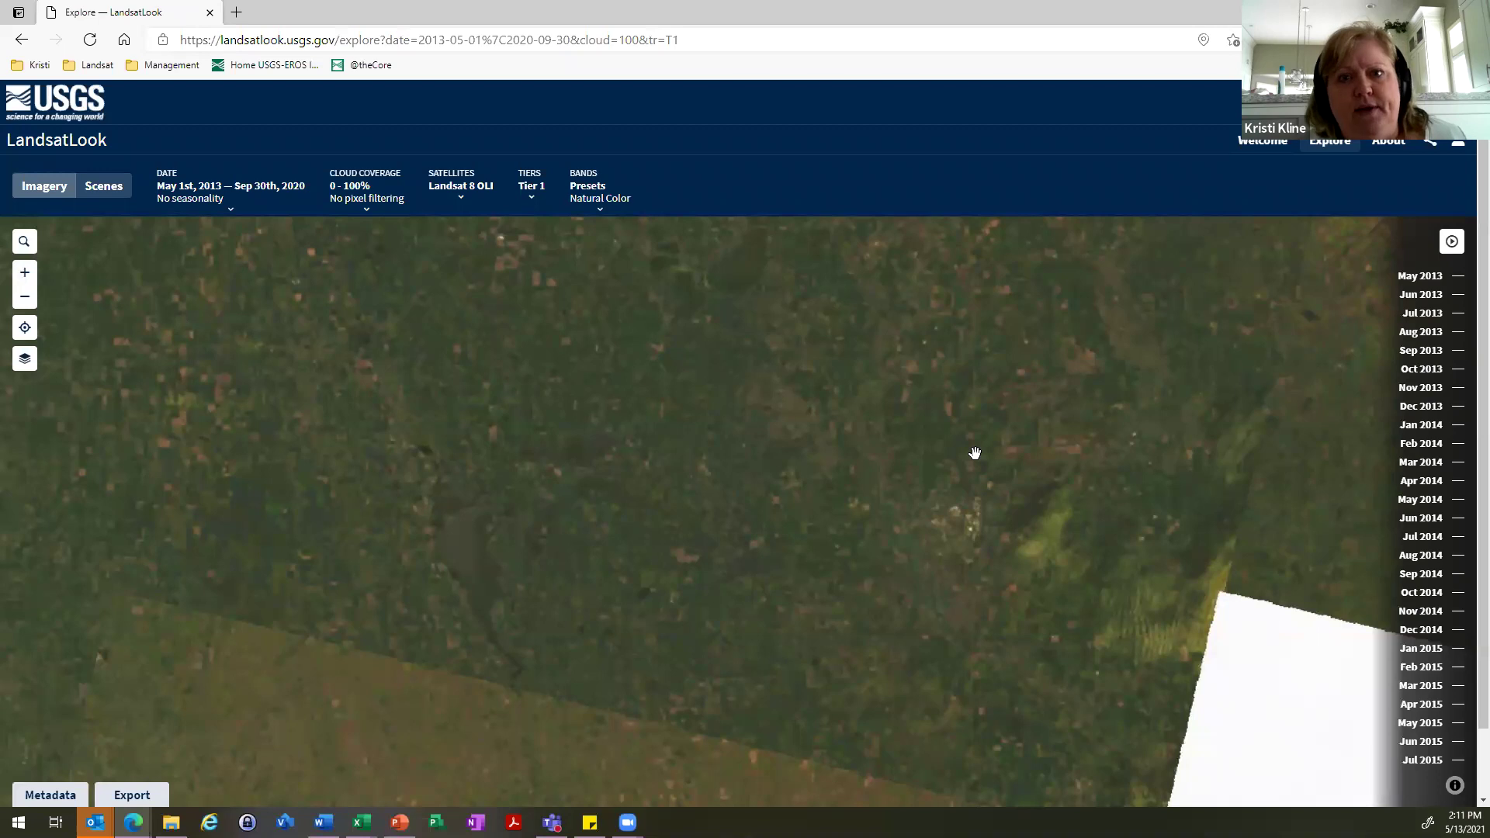
{"action": "left_click", "coordinate": [1459, 144]}
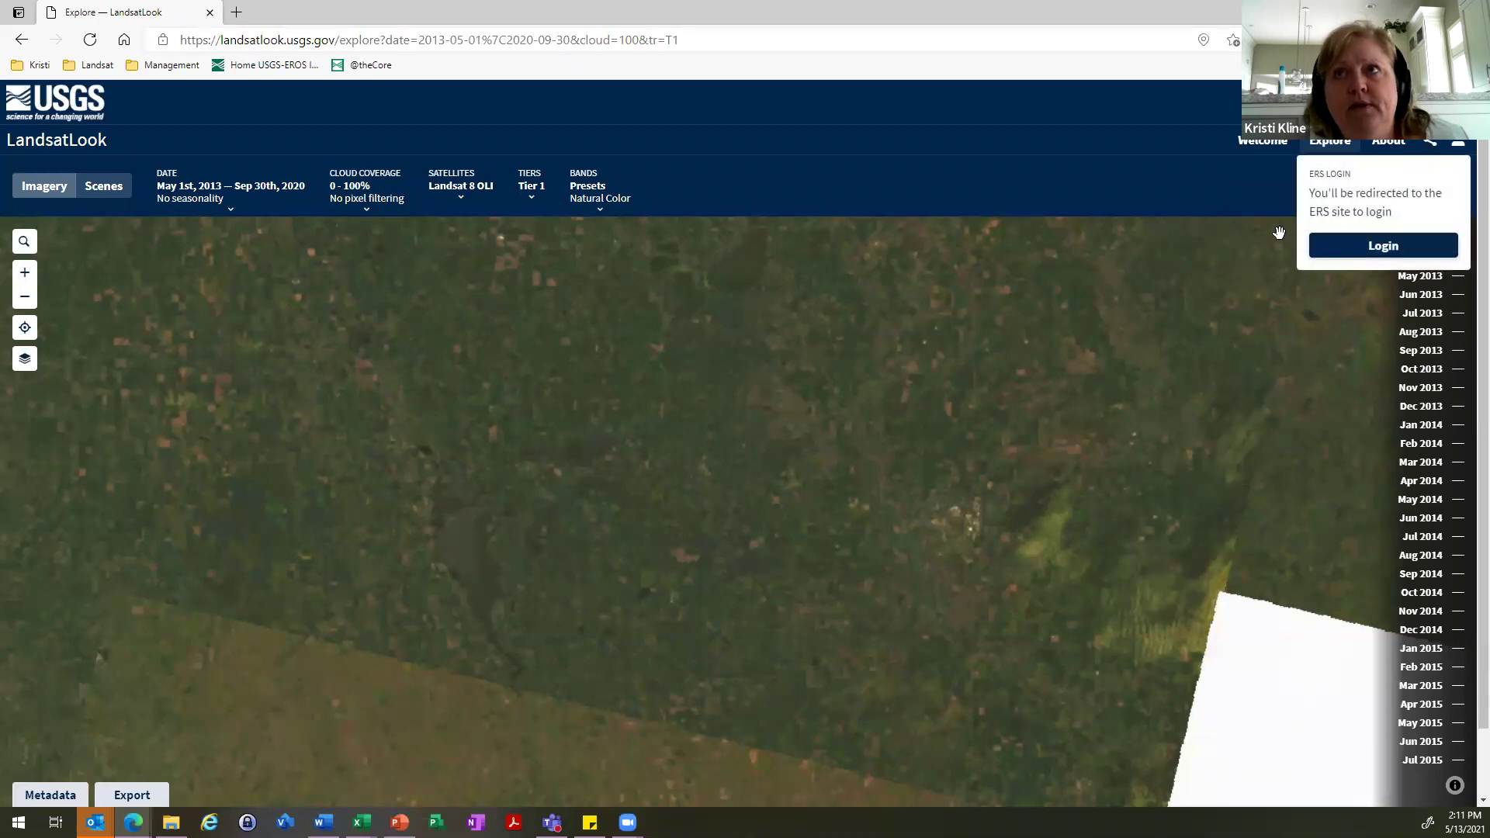
{"action": "left_click", "coordinate": [611, 286]}
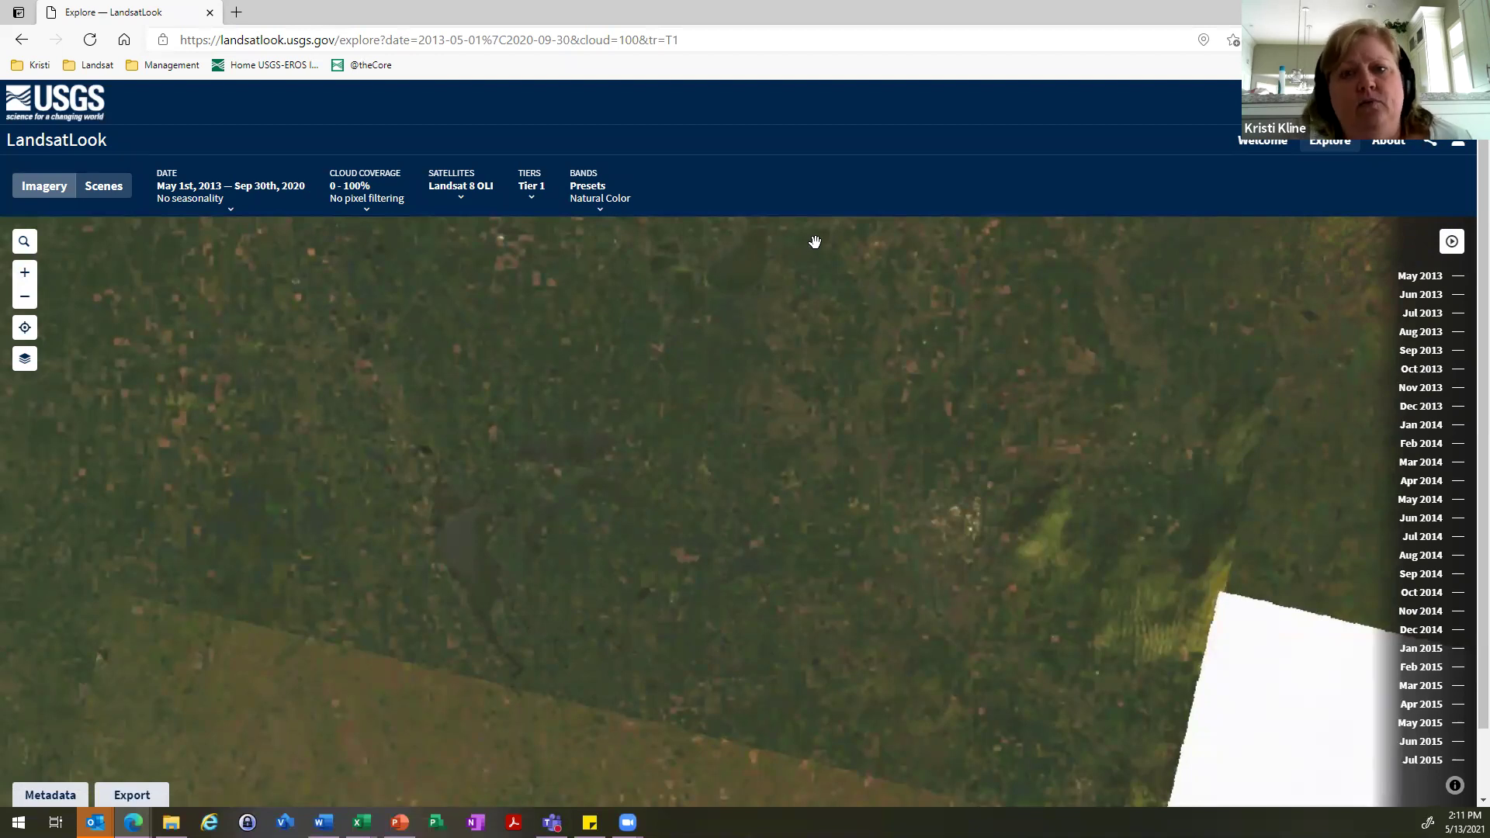
- Display the imagery with the Color Infrared band preset
{"action": "left_click", "coordinate": [600, 204]}
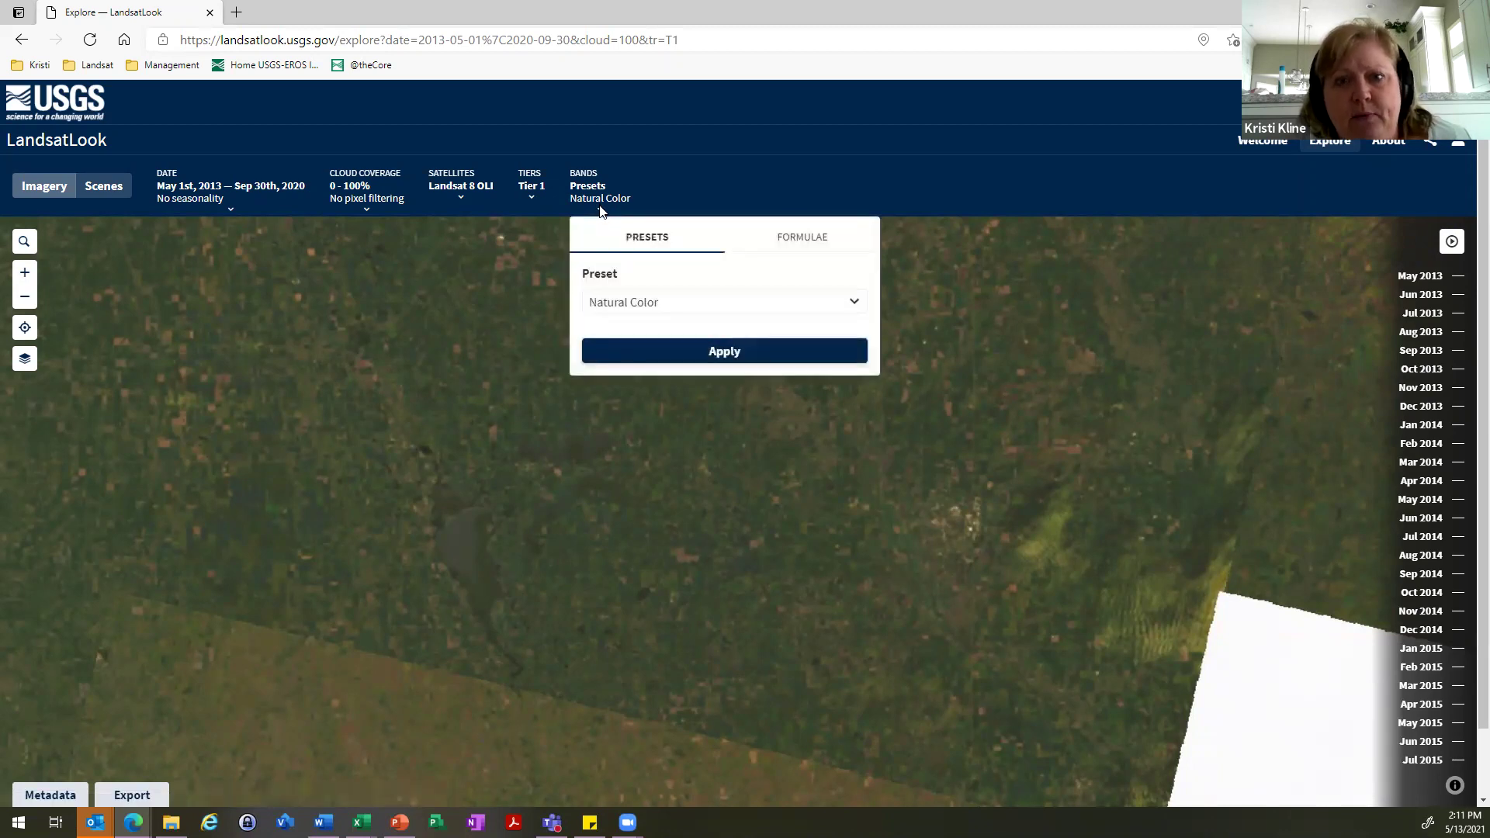
{"action": "left_click", "coordinate": [863, 309]}
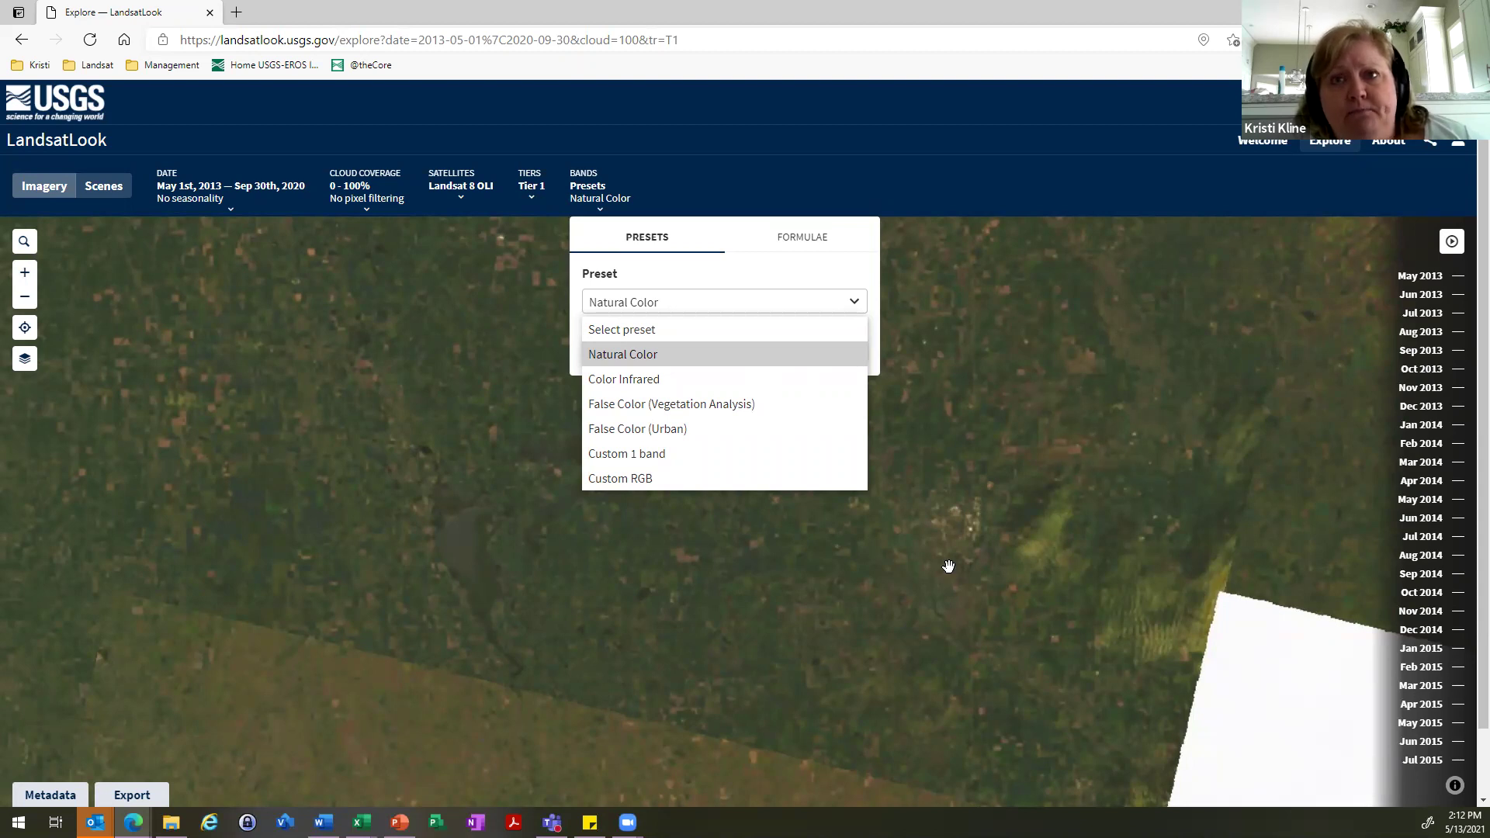
{"action": "left_click", "coordinate": [619, 378]}
{"action": "left_click", "coordinate": [722, 353]}
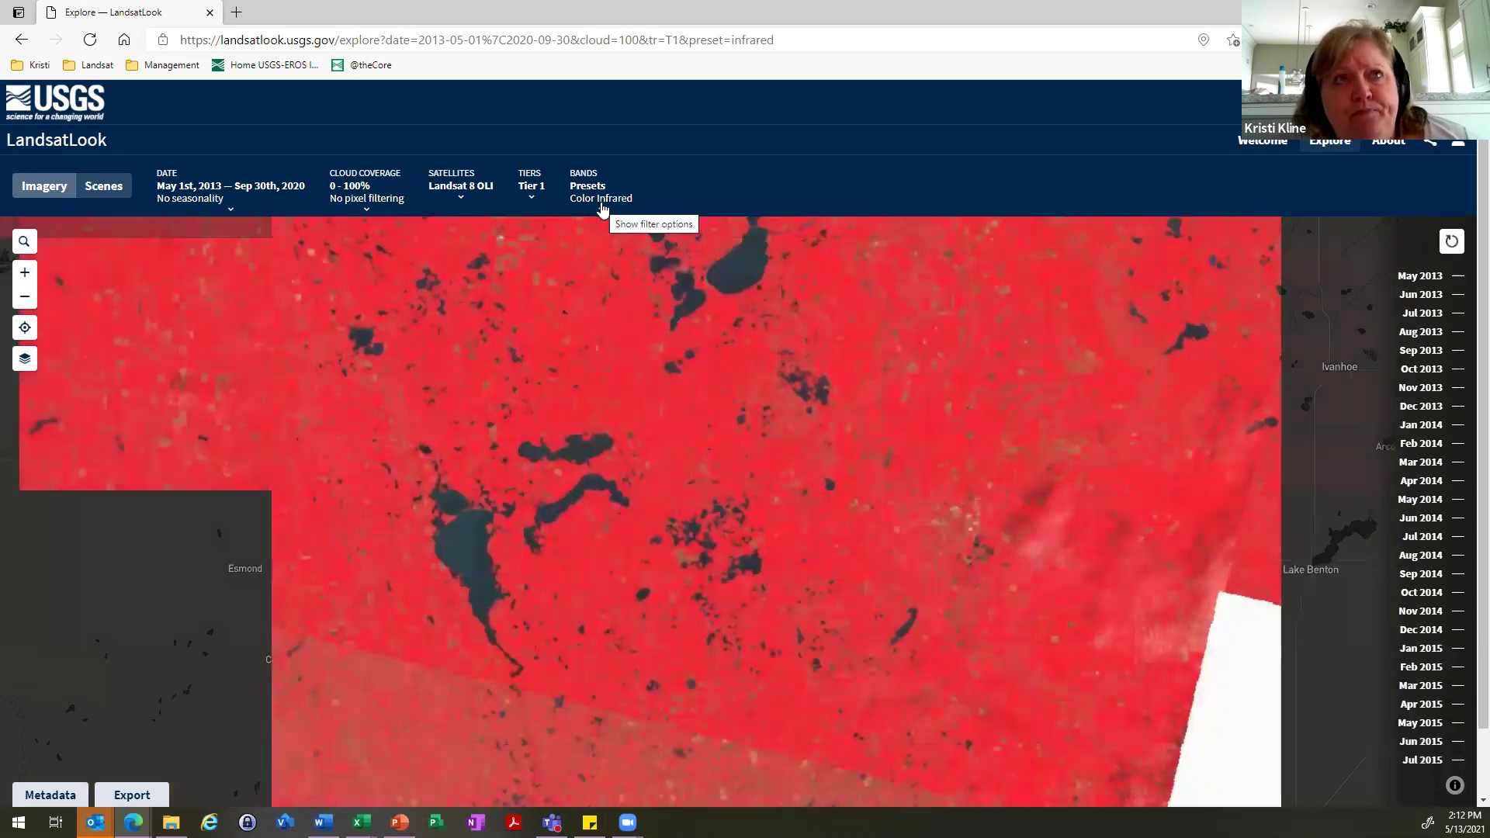
- Change the imagery's band preset to False Color (Vegetation Analysis) and apply it
{"action": "left_click", "coordinate": [602, 206]}
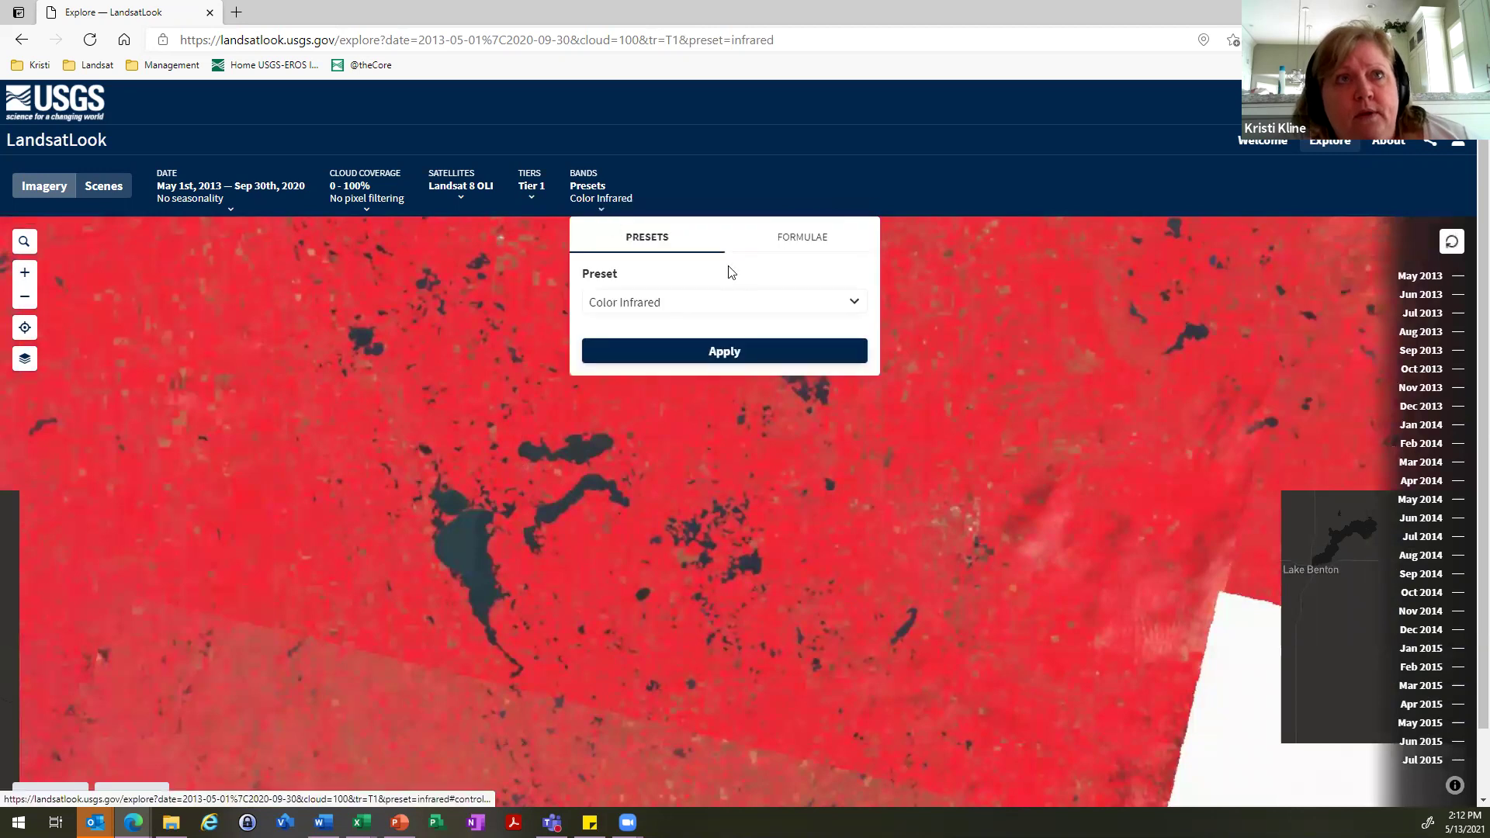
{"action": "left_click", "coordinate": [863, 304]}
{"action": "left_click", "coordinate": [625, 405]}
{"action": "left_click", "coordinate": [725, 353]}
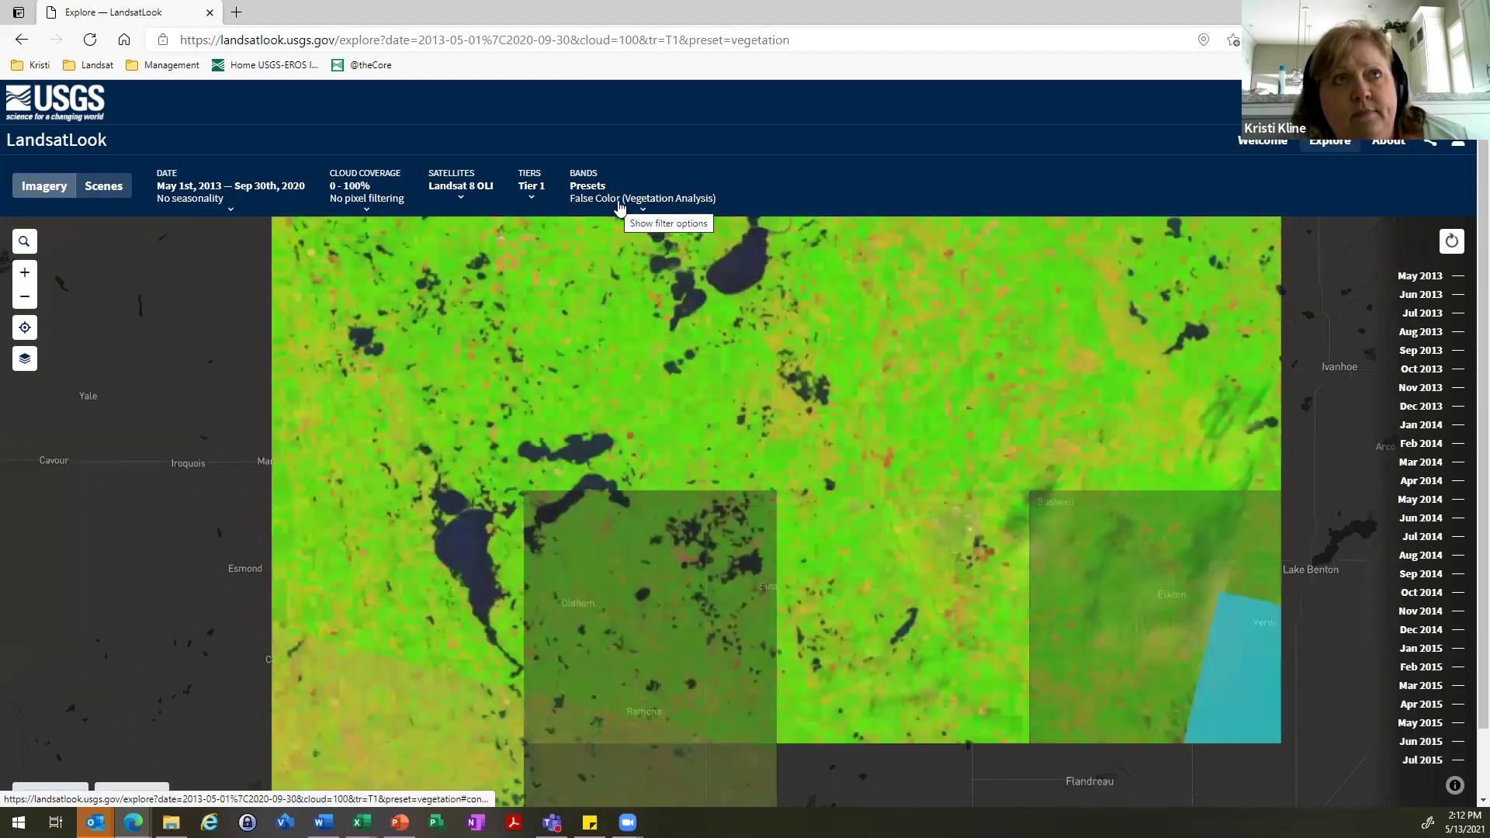
- Apply the False Color (Urban) band preset to the imagery, and close the band options
{"action": "left_click", "coordinate": [619, 208]}
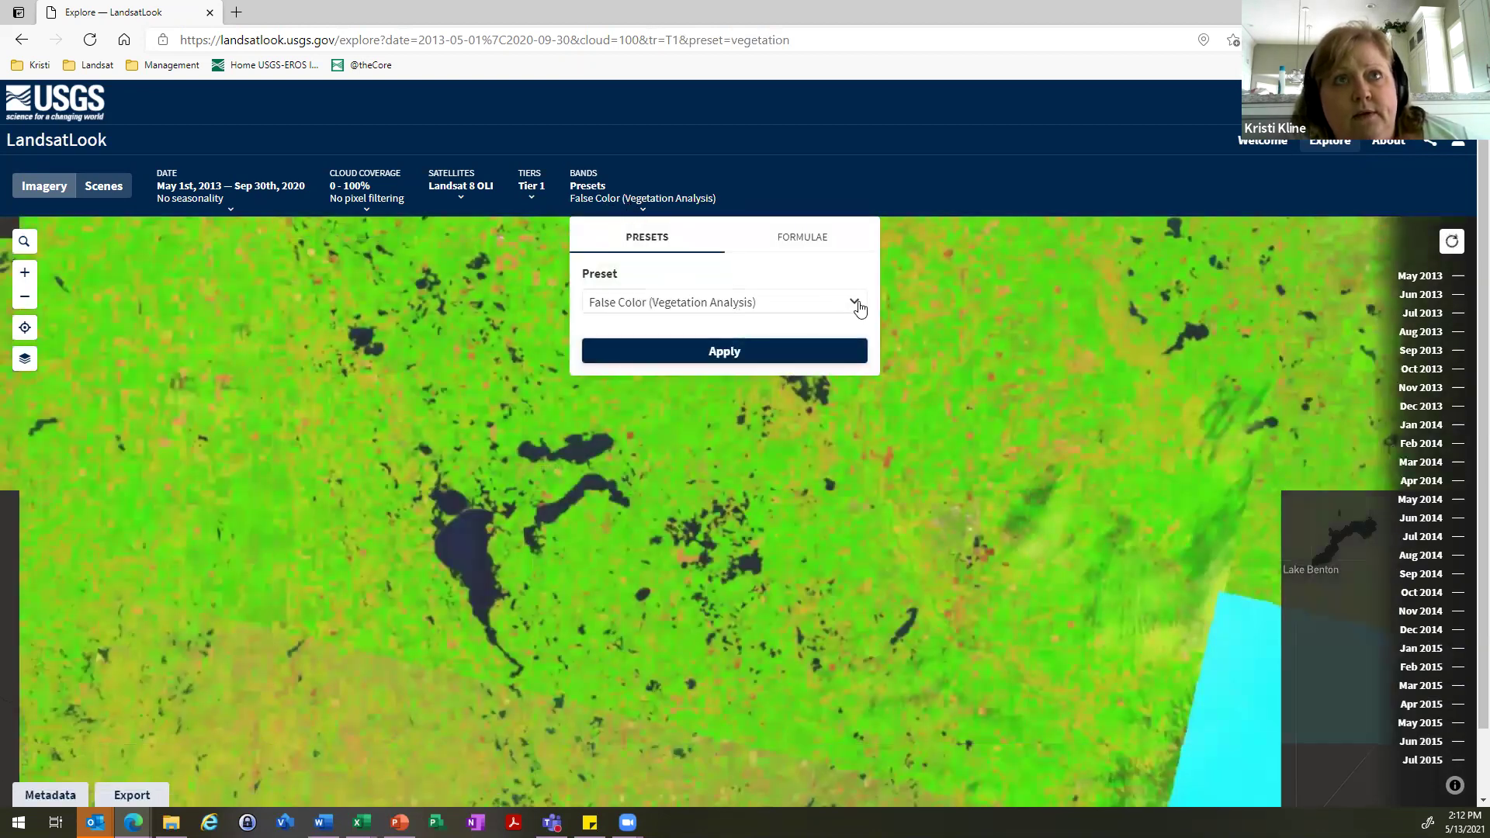
{"action": "left_click", "coordinate": [860, 309]}
{"action": "left_click", "coordinate": [677, 431]}
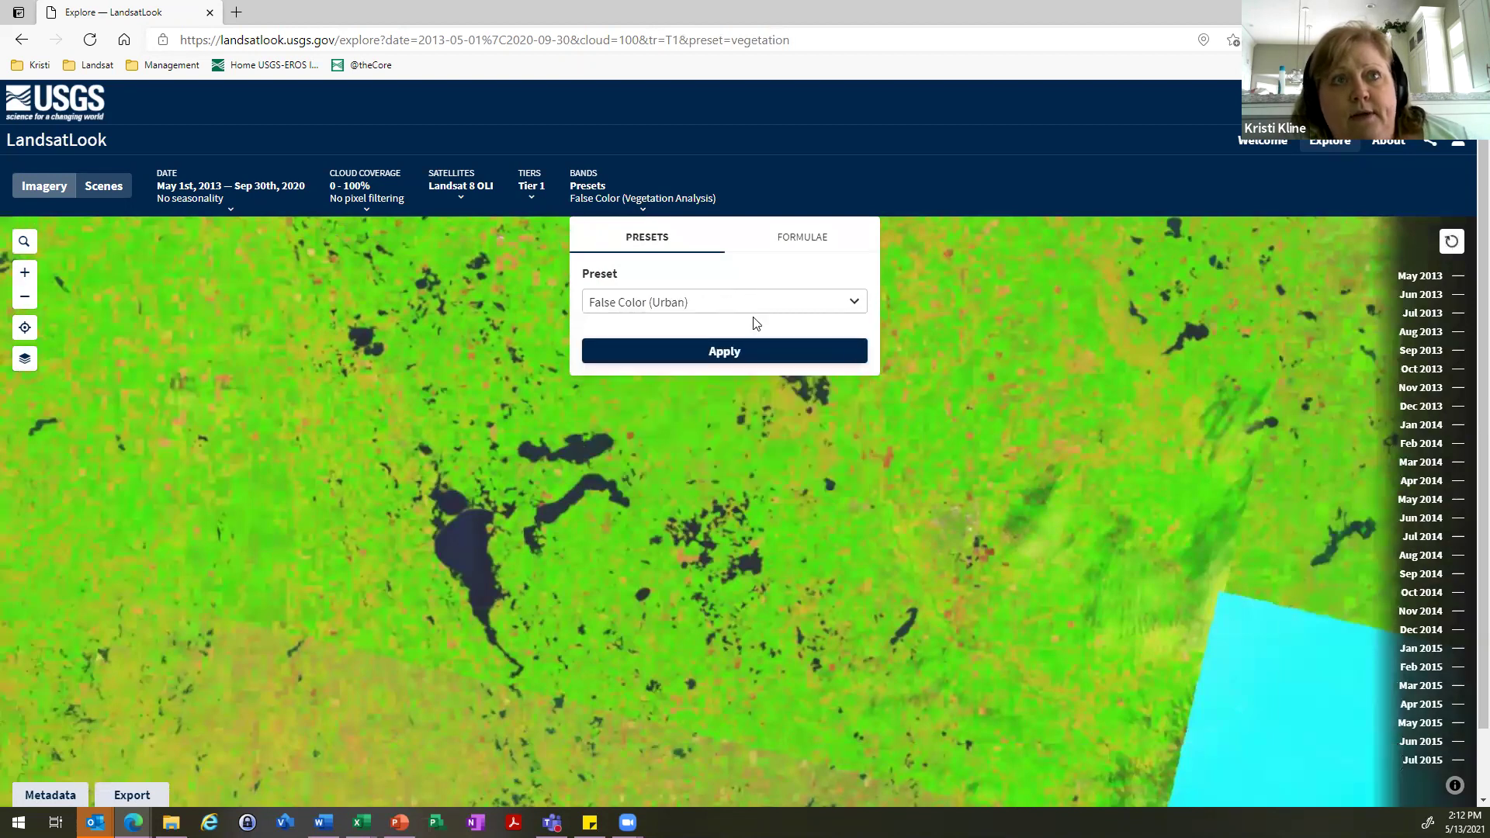
{"action": "left_click", "coordinate": [736, 360]}
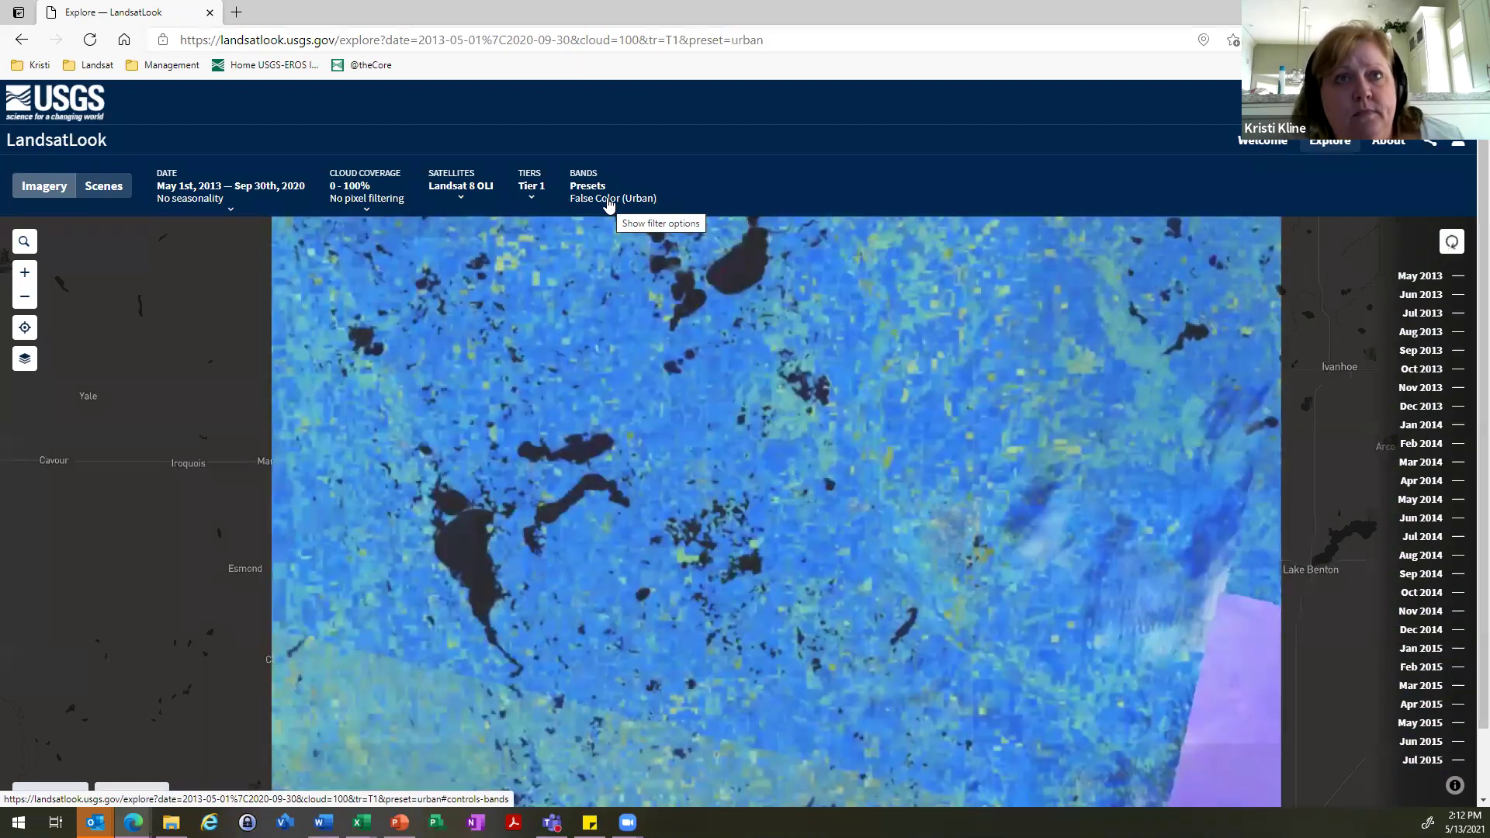
{"action": "left_click", "coordinate": [609, 202]}
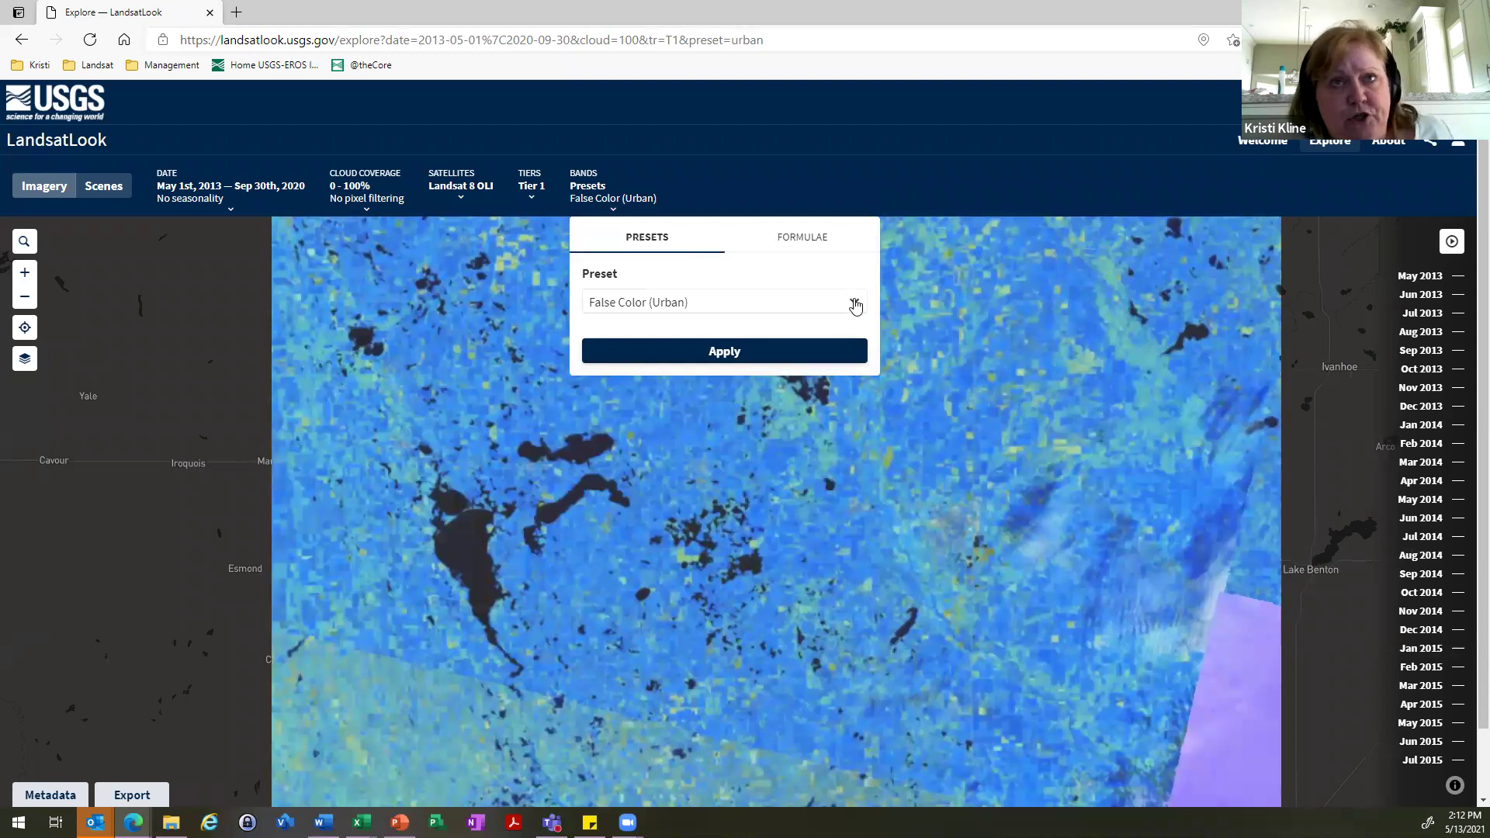
{"action": "left_click", "coordinate": [1002, 262]}
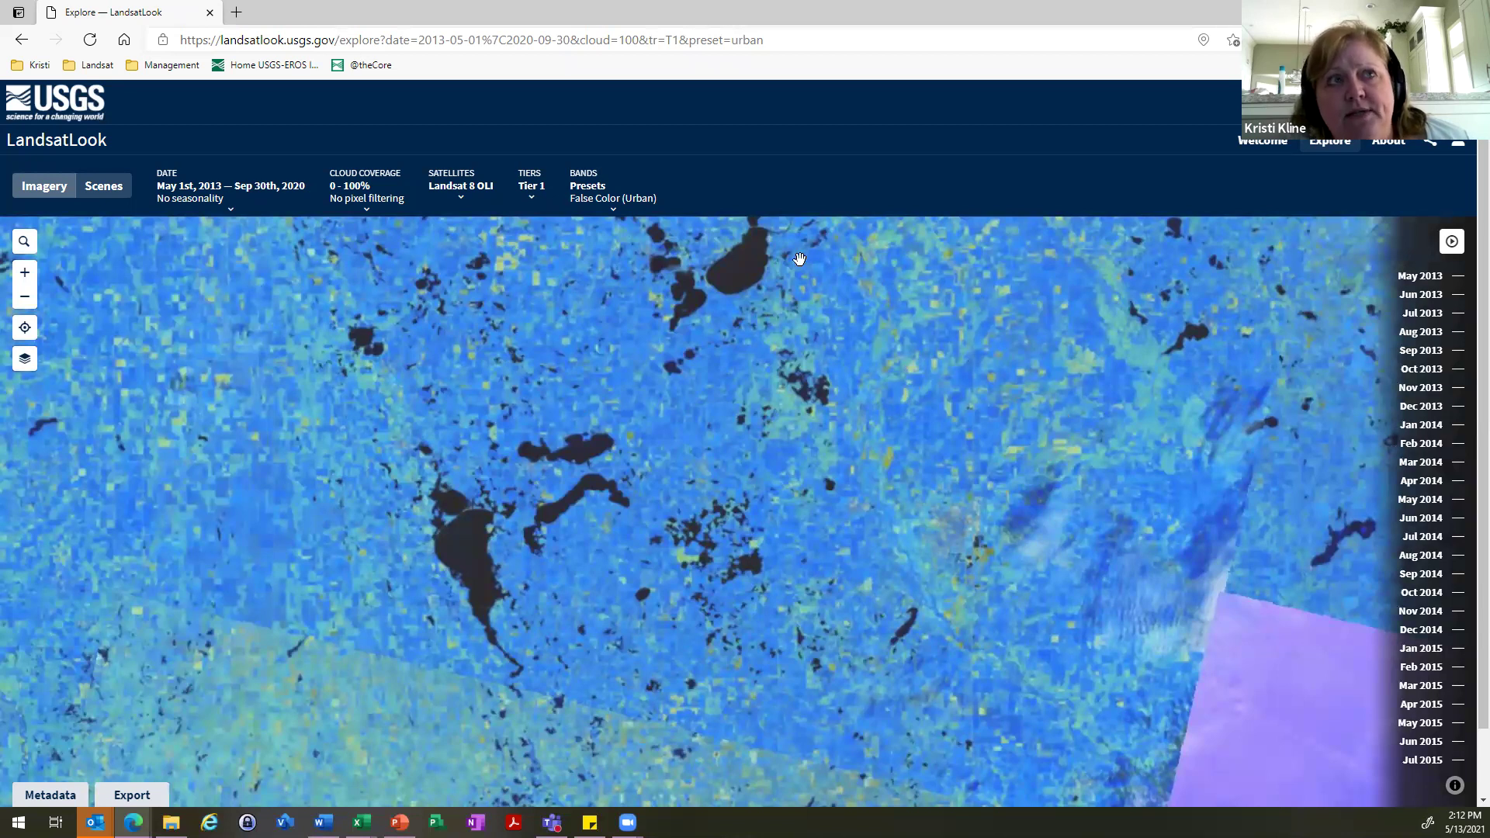
- Display the imagery as a custom single-band visualization of the QA band
{"action": "left_click", "coordinate": [616, 203]}
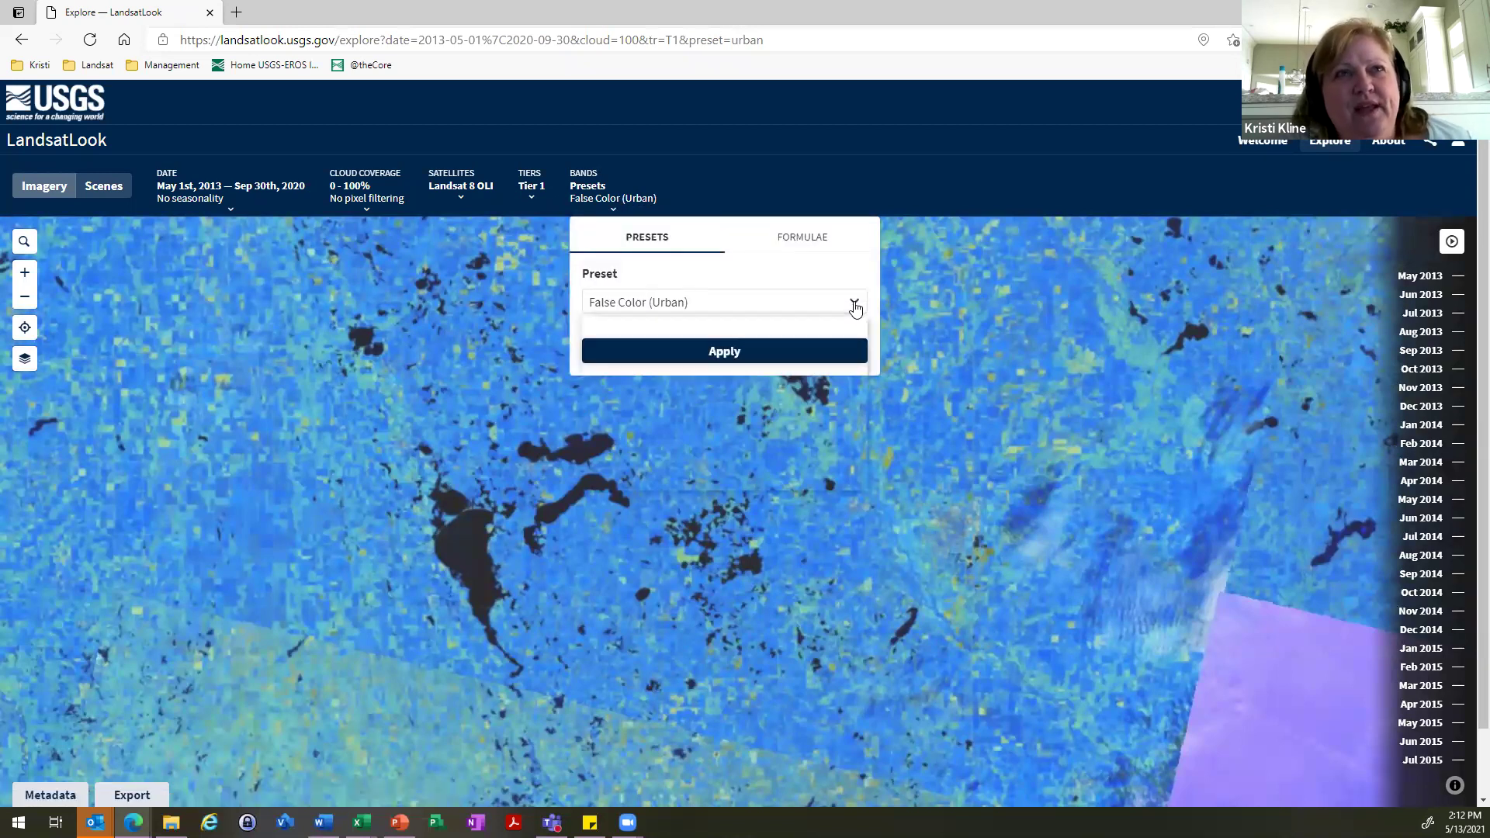
{"action": "left_click", "coordinate": [851, 302]}
{"action": "left_click", "coordinate": [635, 455]}
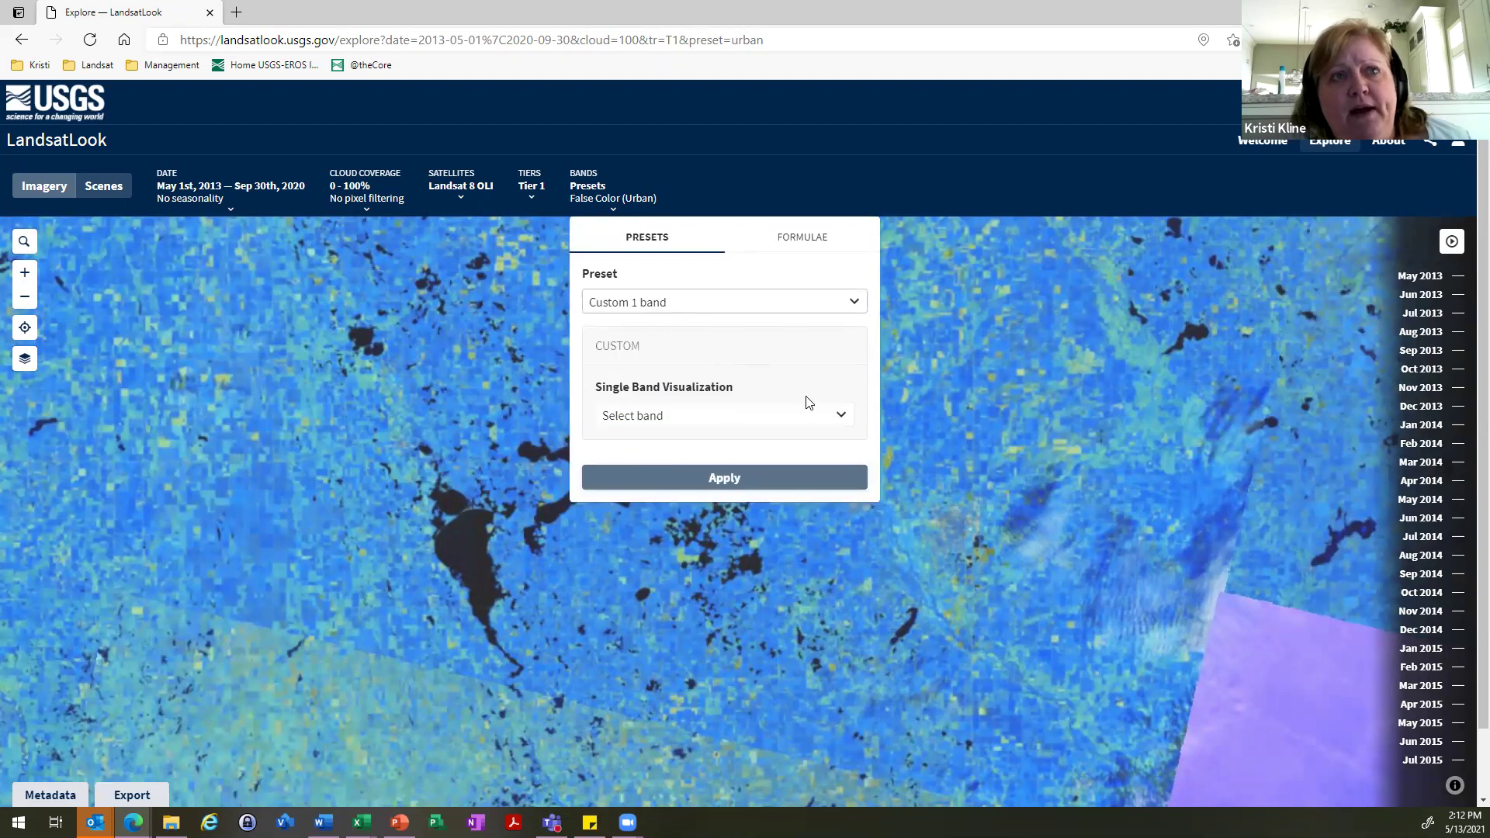
{"action": "left_click", "coordinate": [842, 417]}
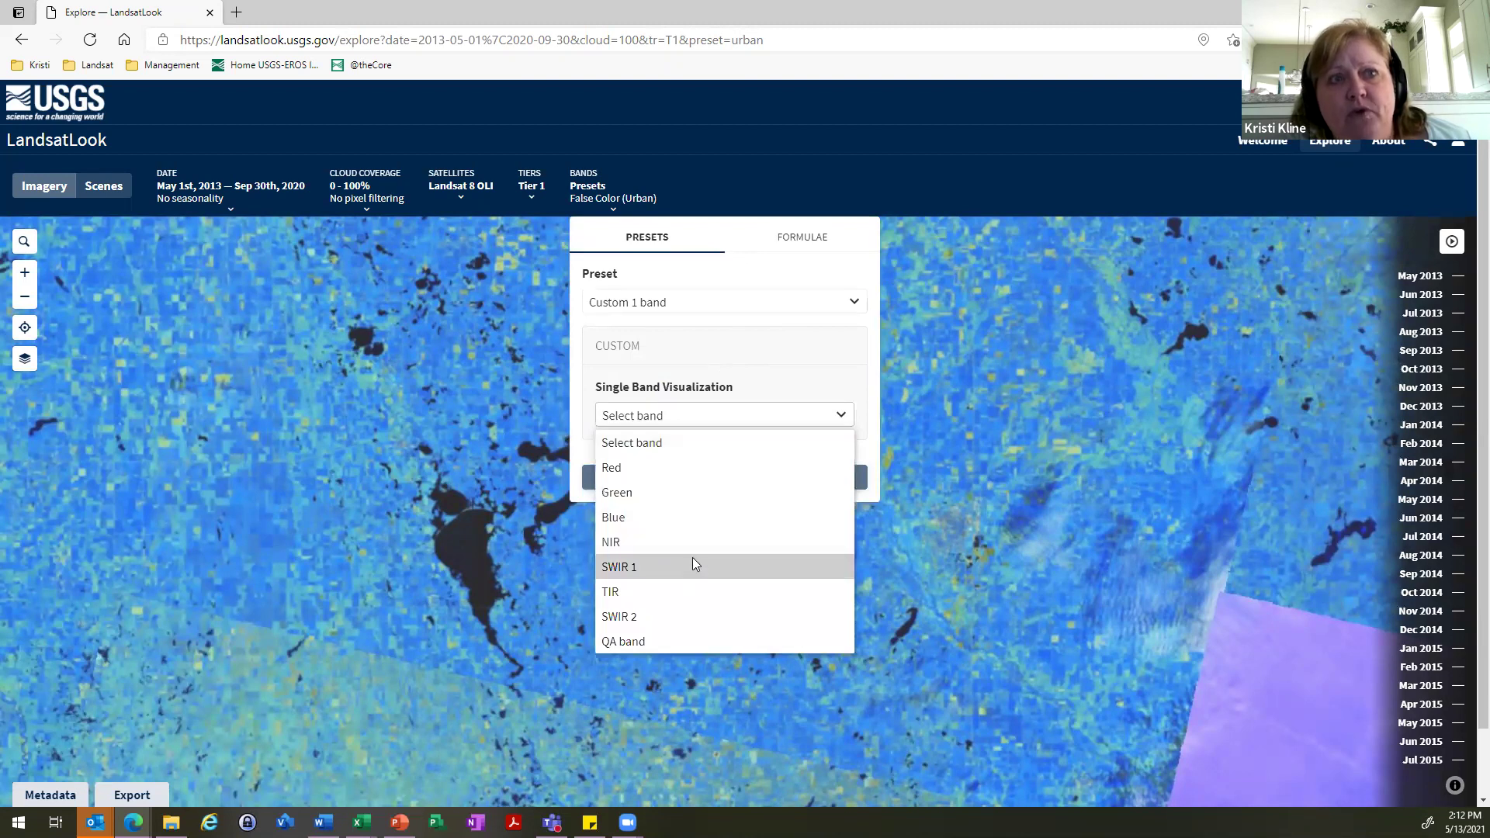
{"action": "left_click", "coordinate": [637, 643]}
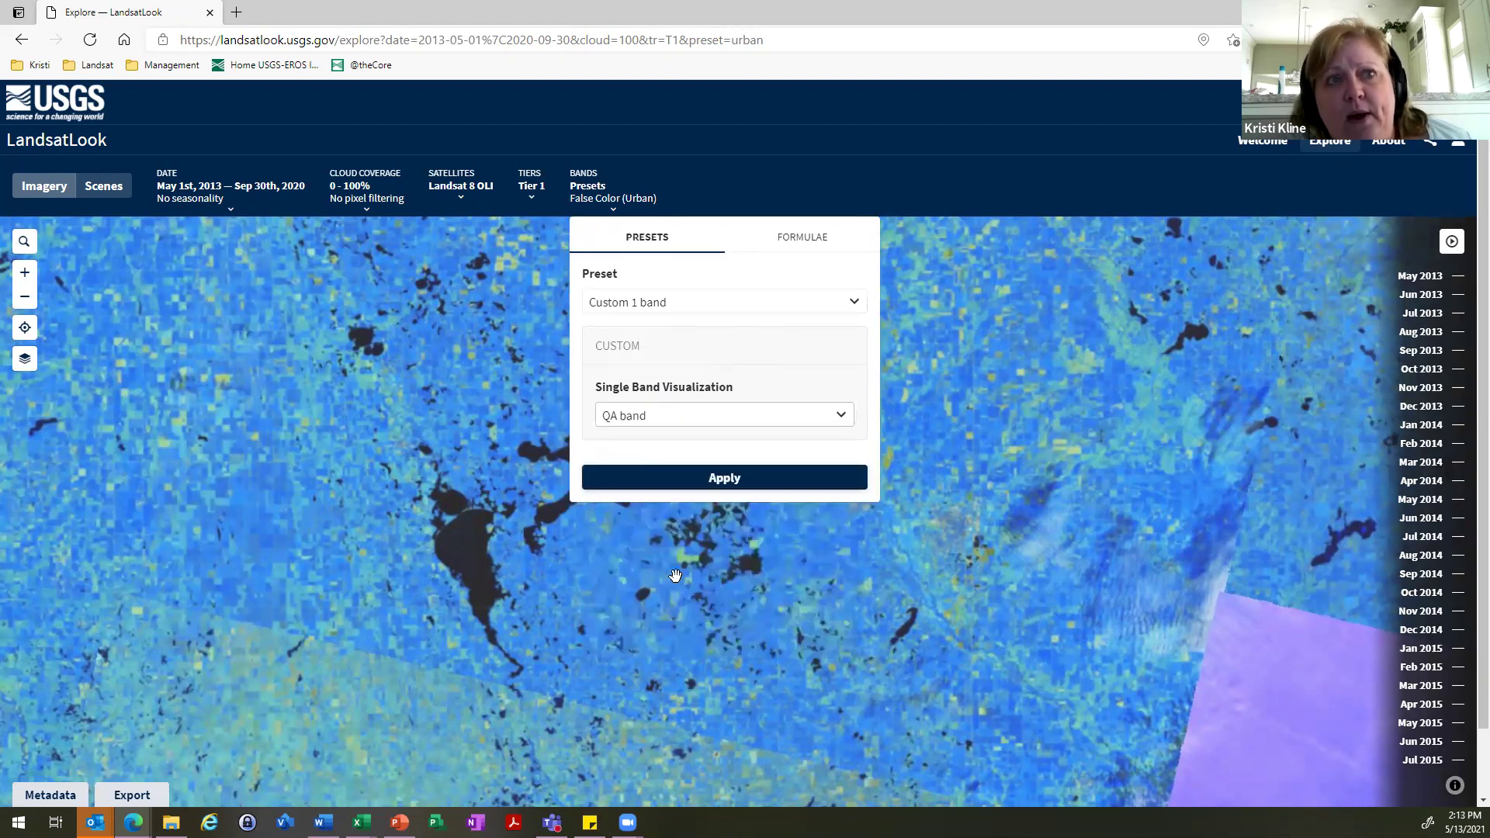
{"action": "left_click", "coordinate": [713, 478]}
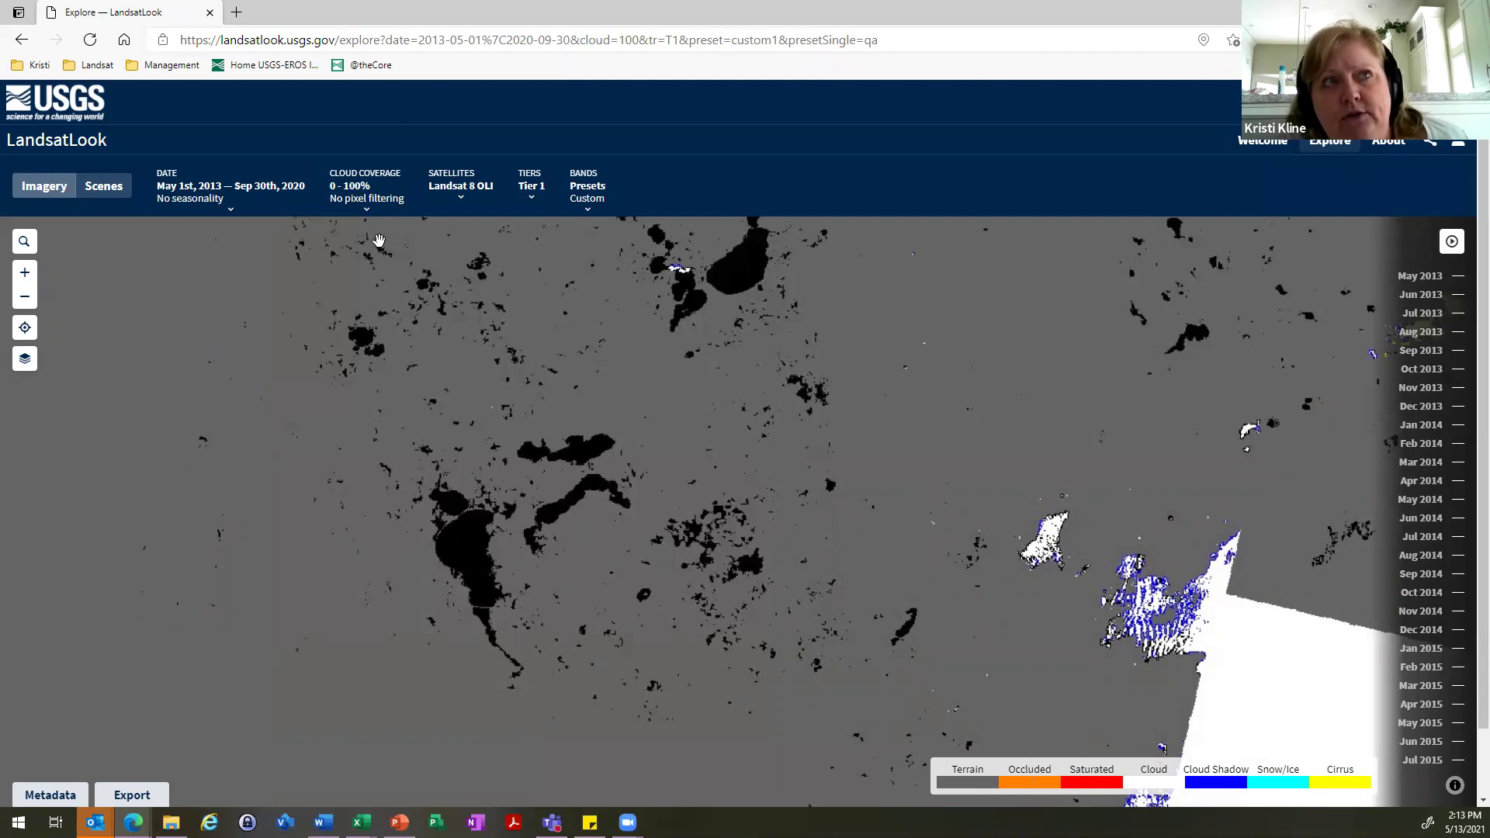
- Apply a Custom RGB band combination with SWIR 1 as red, Blue as green and TIR as blue
{"action": "left_click", "coordinate": [586, 200]}
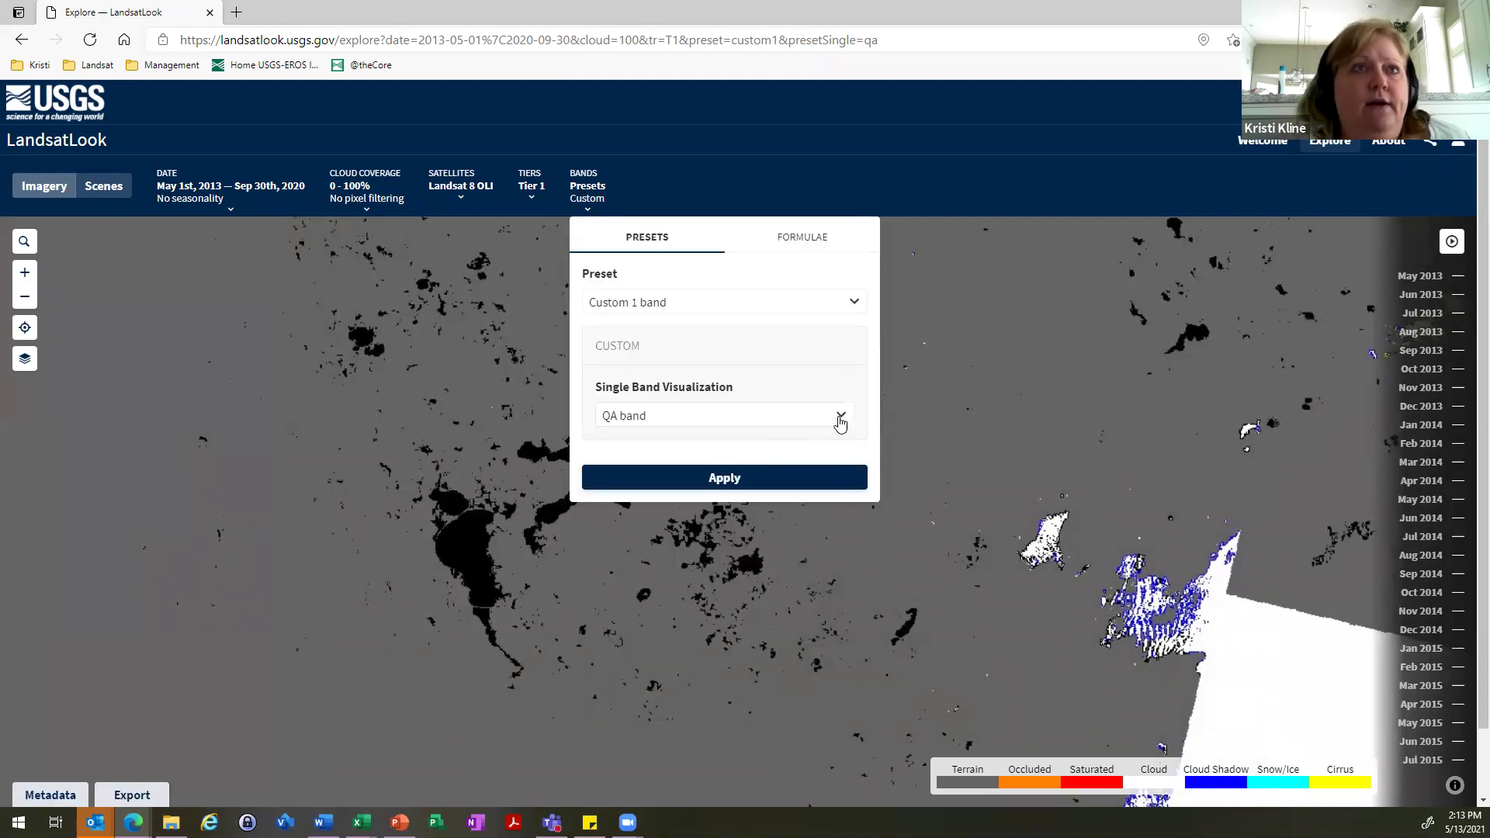
{"action": "left_click", "coordinate": [848, 423]}
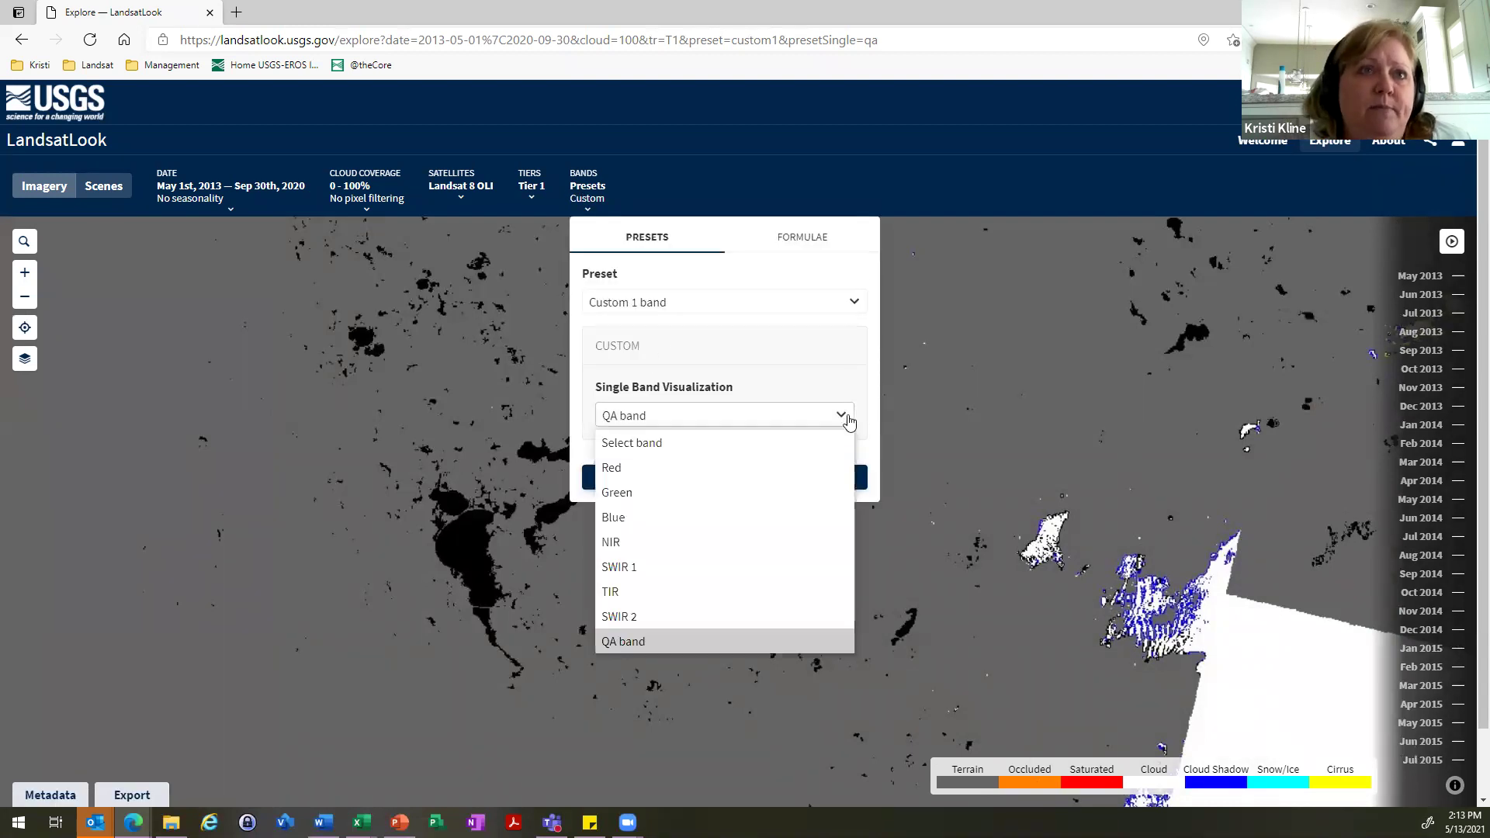
{"action": "left_click", "coordinate": [846, 302]}
{"action": "left_click", "coordinate": [644, 480]}
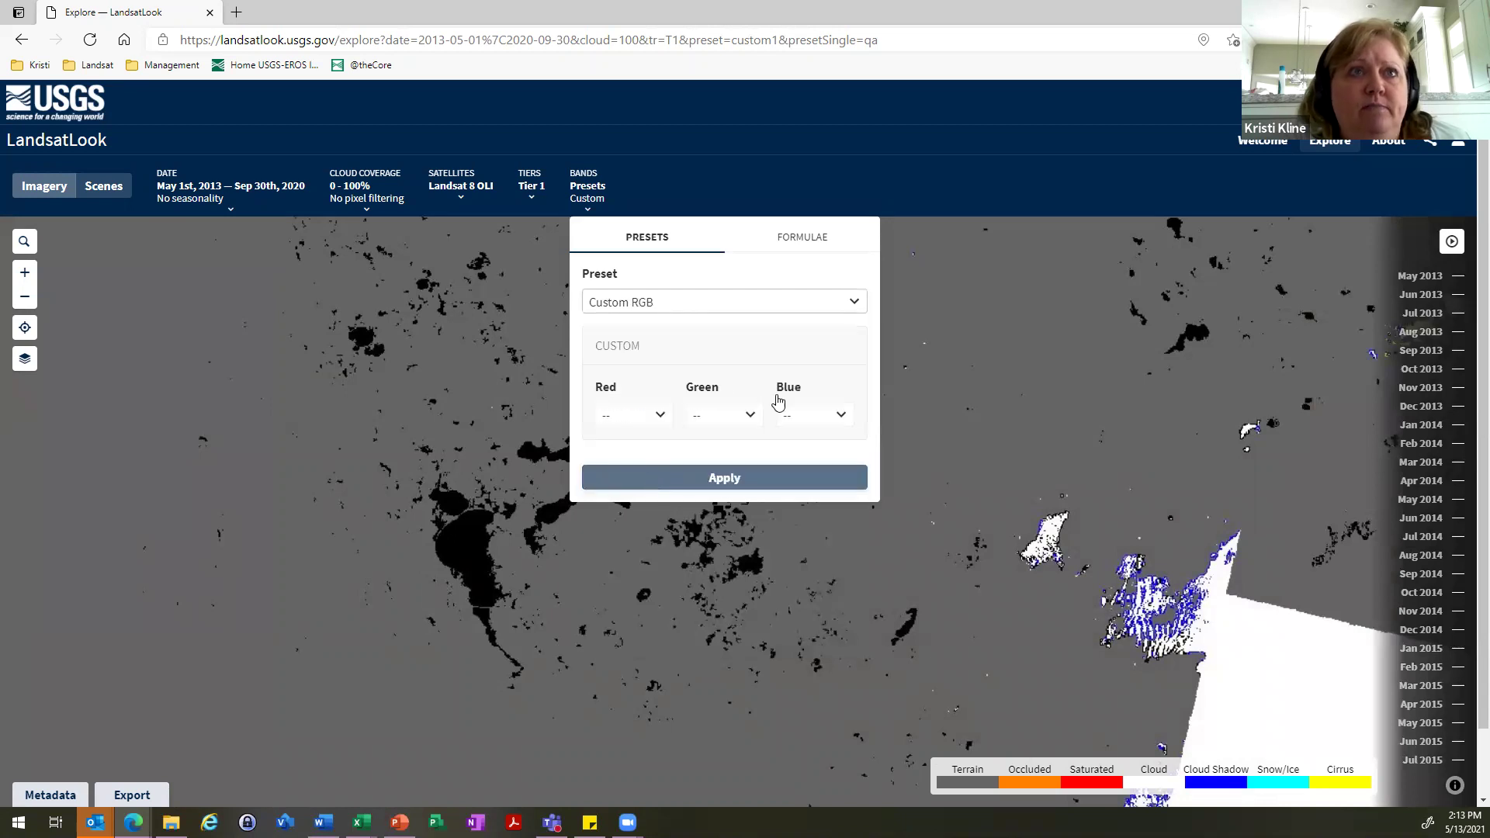
{"action": "left_click", "coordinate": [660, 420]}
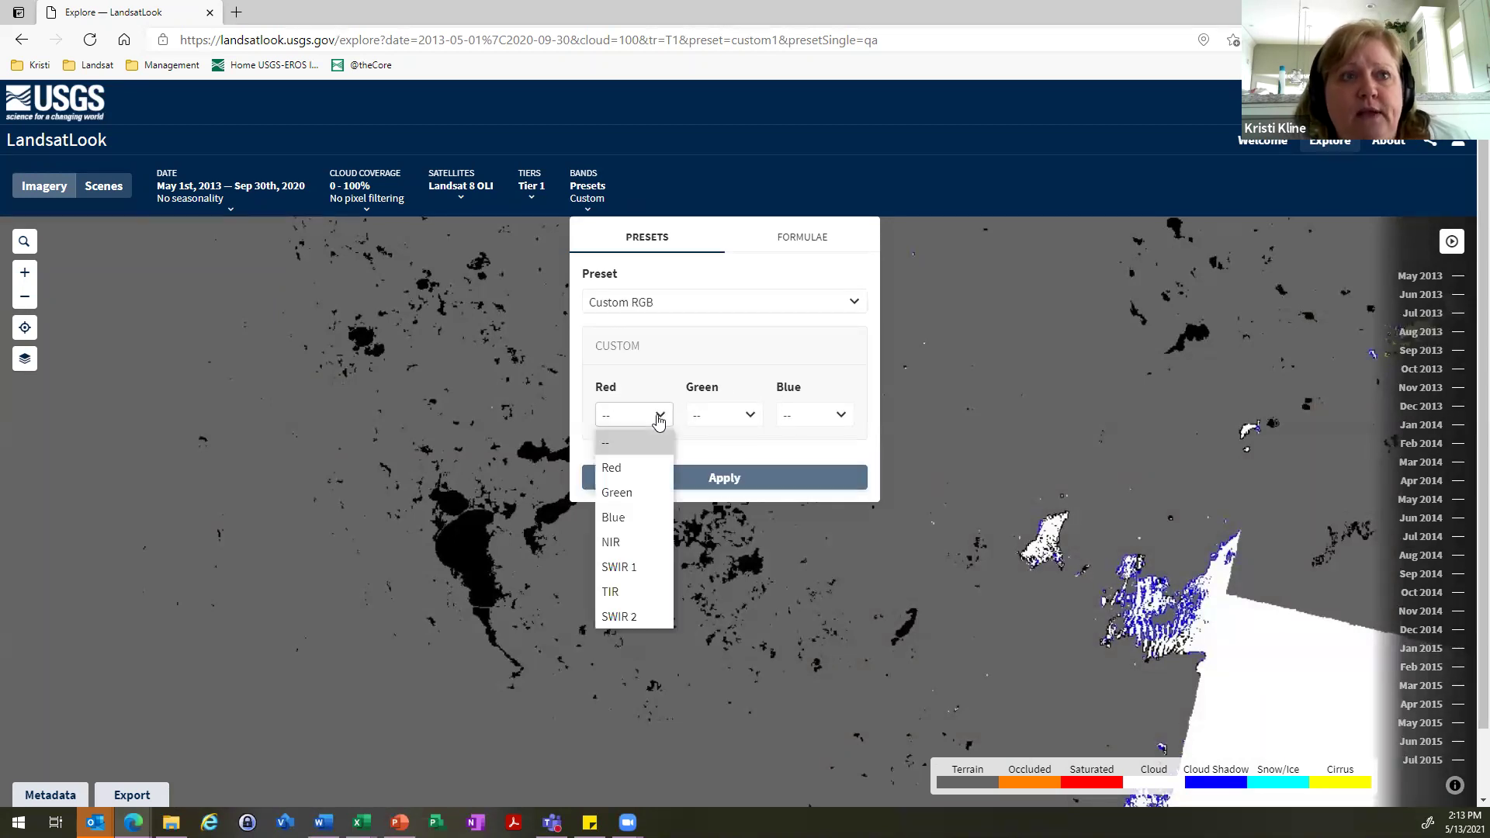
{"action": "left_click", "coordinate": [621, 568]}
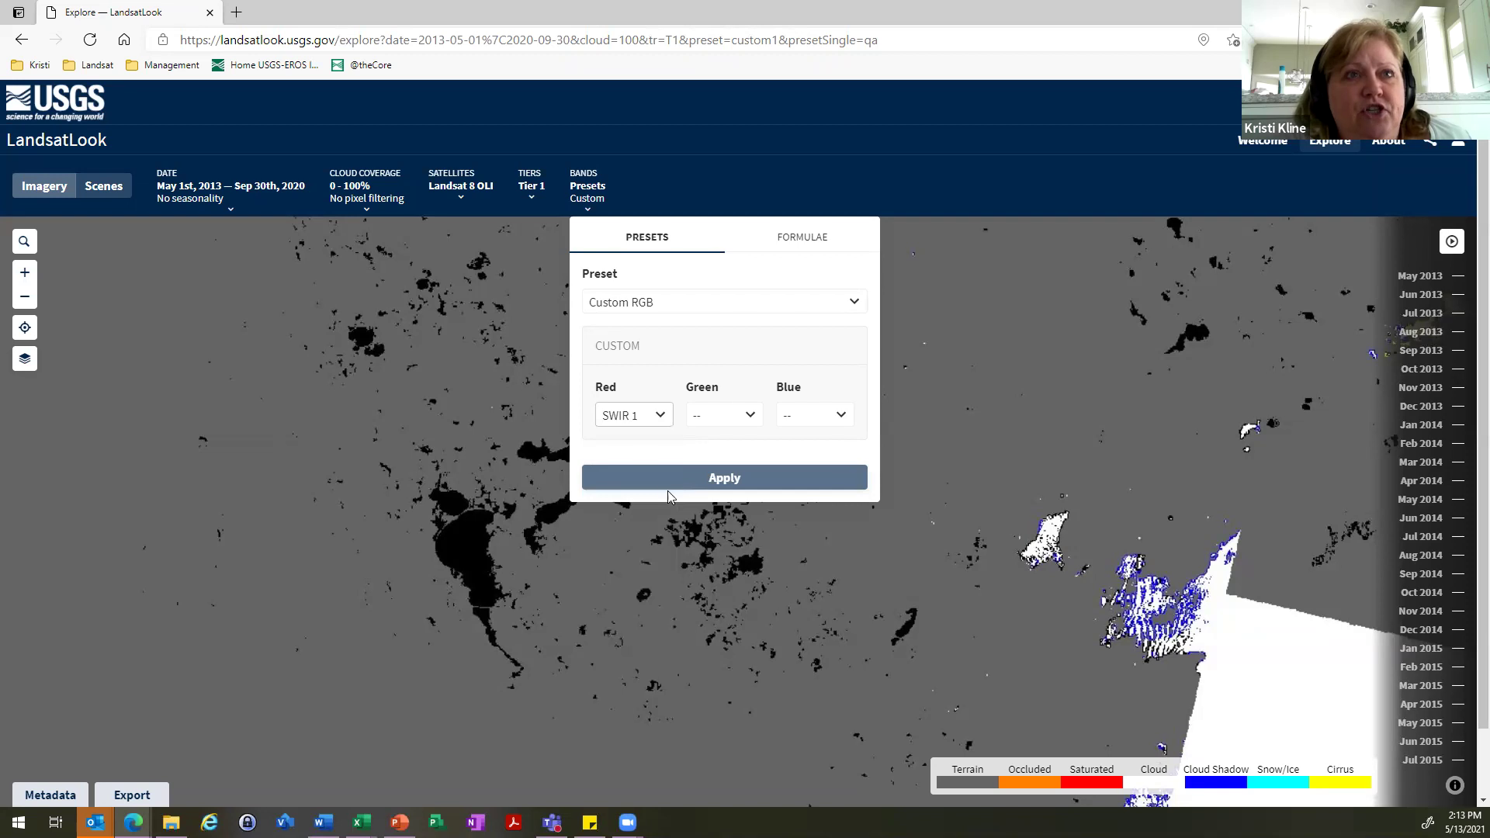
{"action": "left_click", "coordinate": [744, 419]}
{"action": "left_click", "coordinate": [708, 518]}
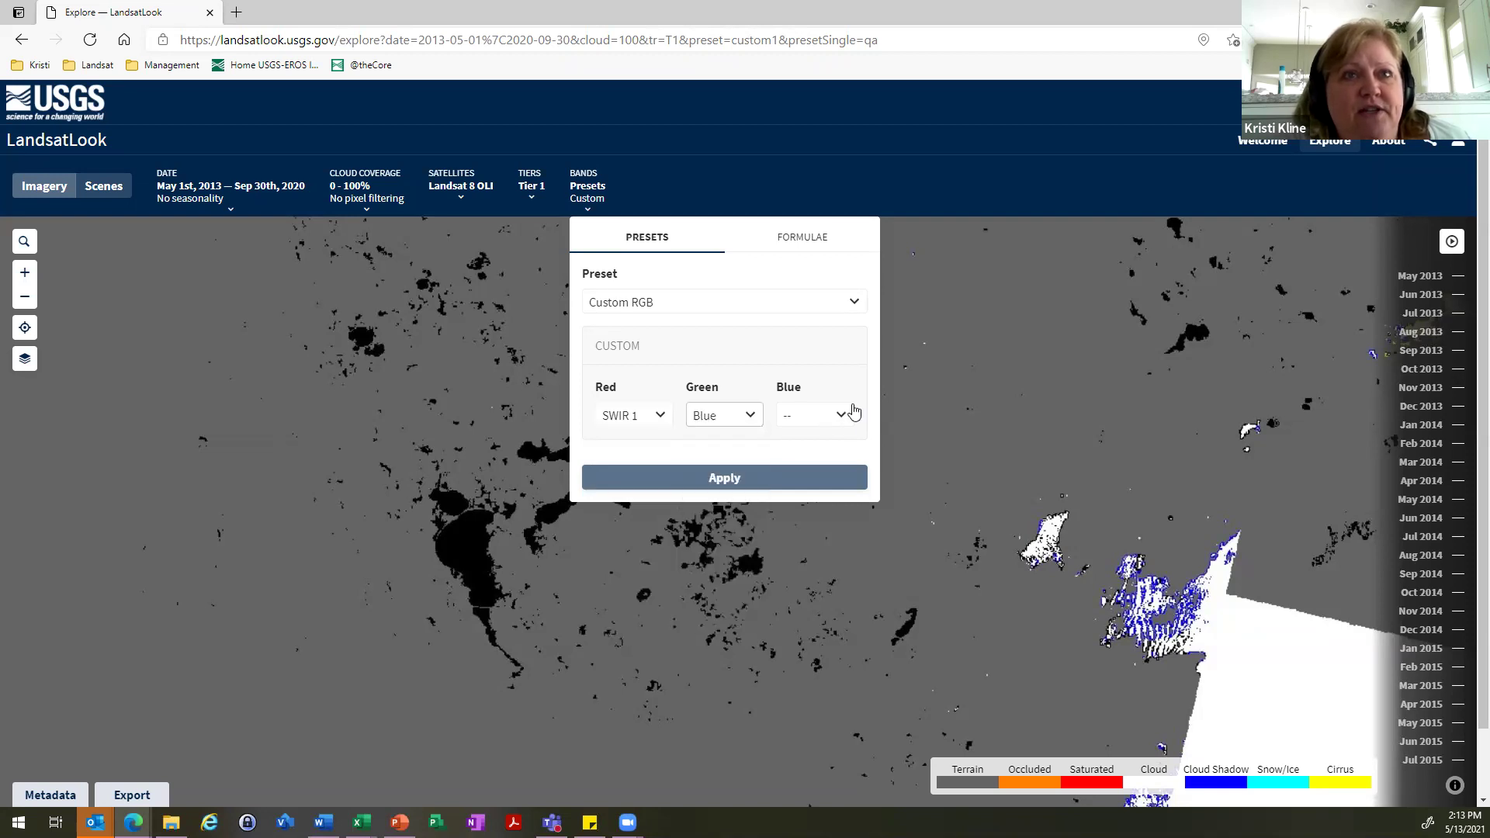
{"action": "left_click", "coordinate": [843, 417]}
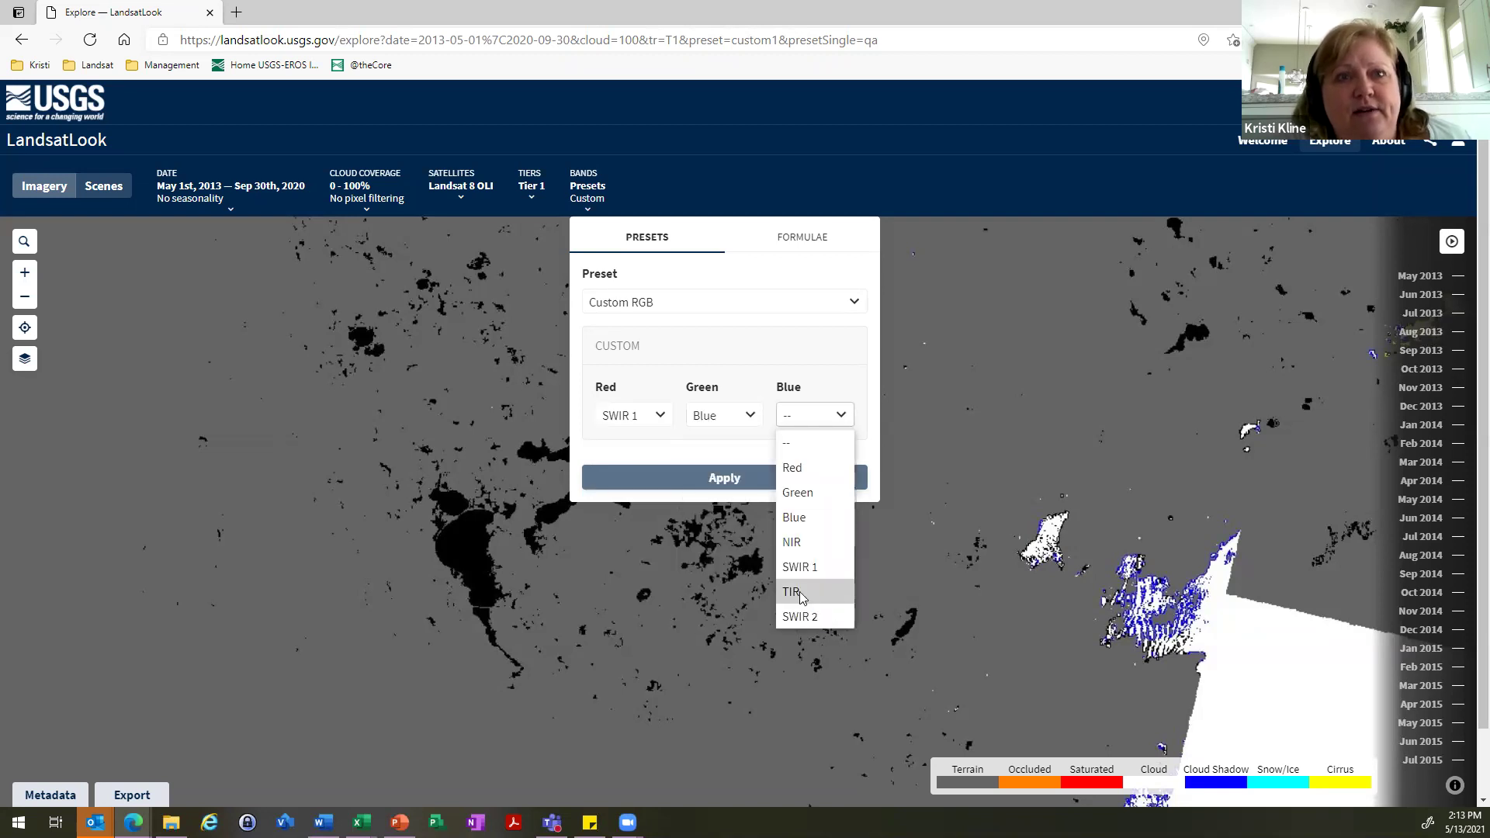
{"action": "left_click", "coordinate": [799, 592]}
{"action": "left_click", "coordinate": [725, 483]}
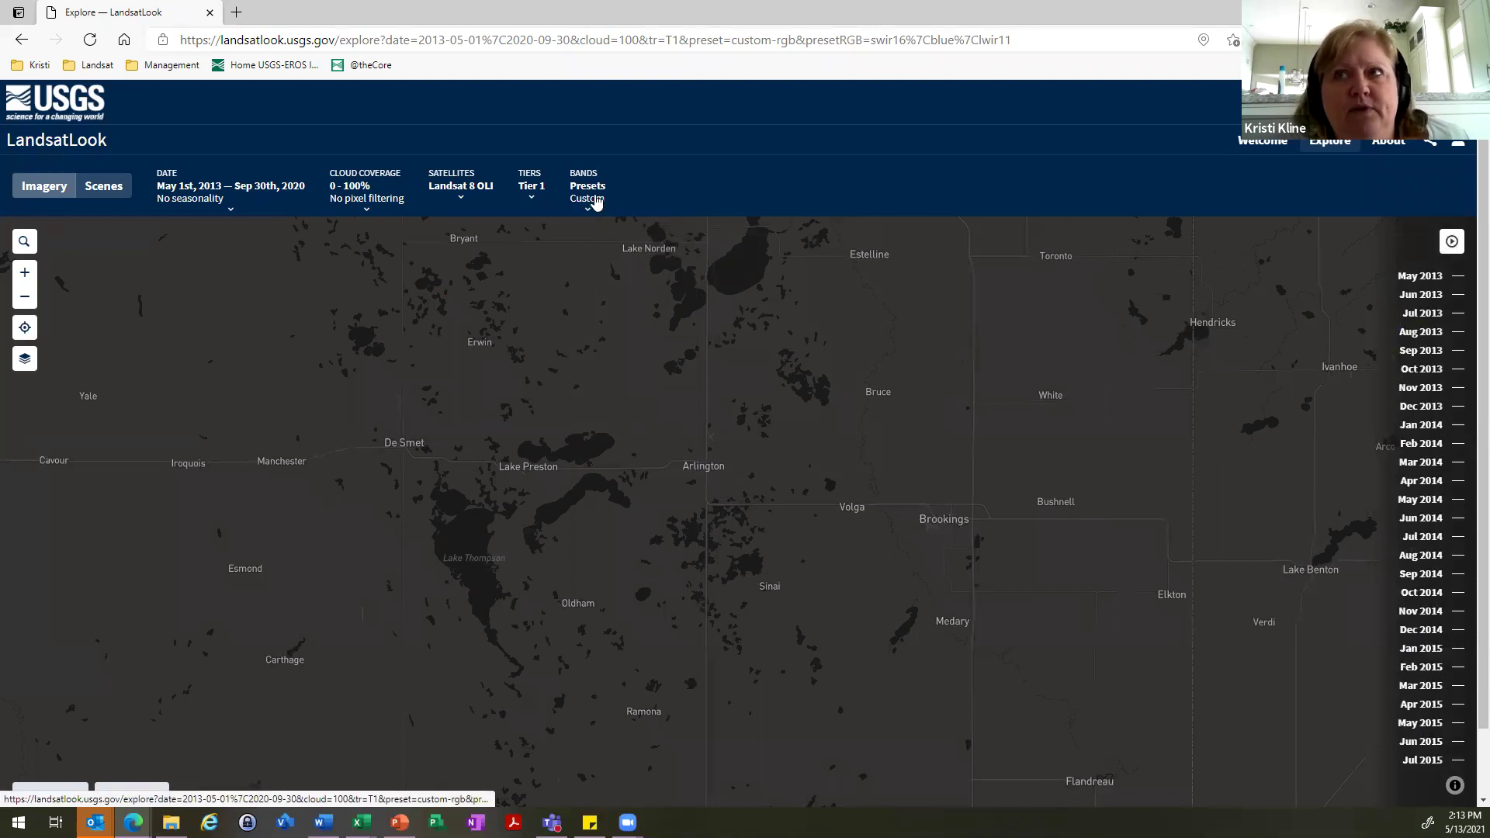
- Set the blue channel of the custom RGB combination to SWIR 2 and apply it
{"action": "left_click", "coordinate": [594, 200]}
{"action": "left_click", "coordinate": [827, 416]}
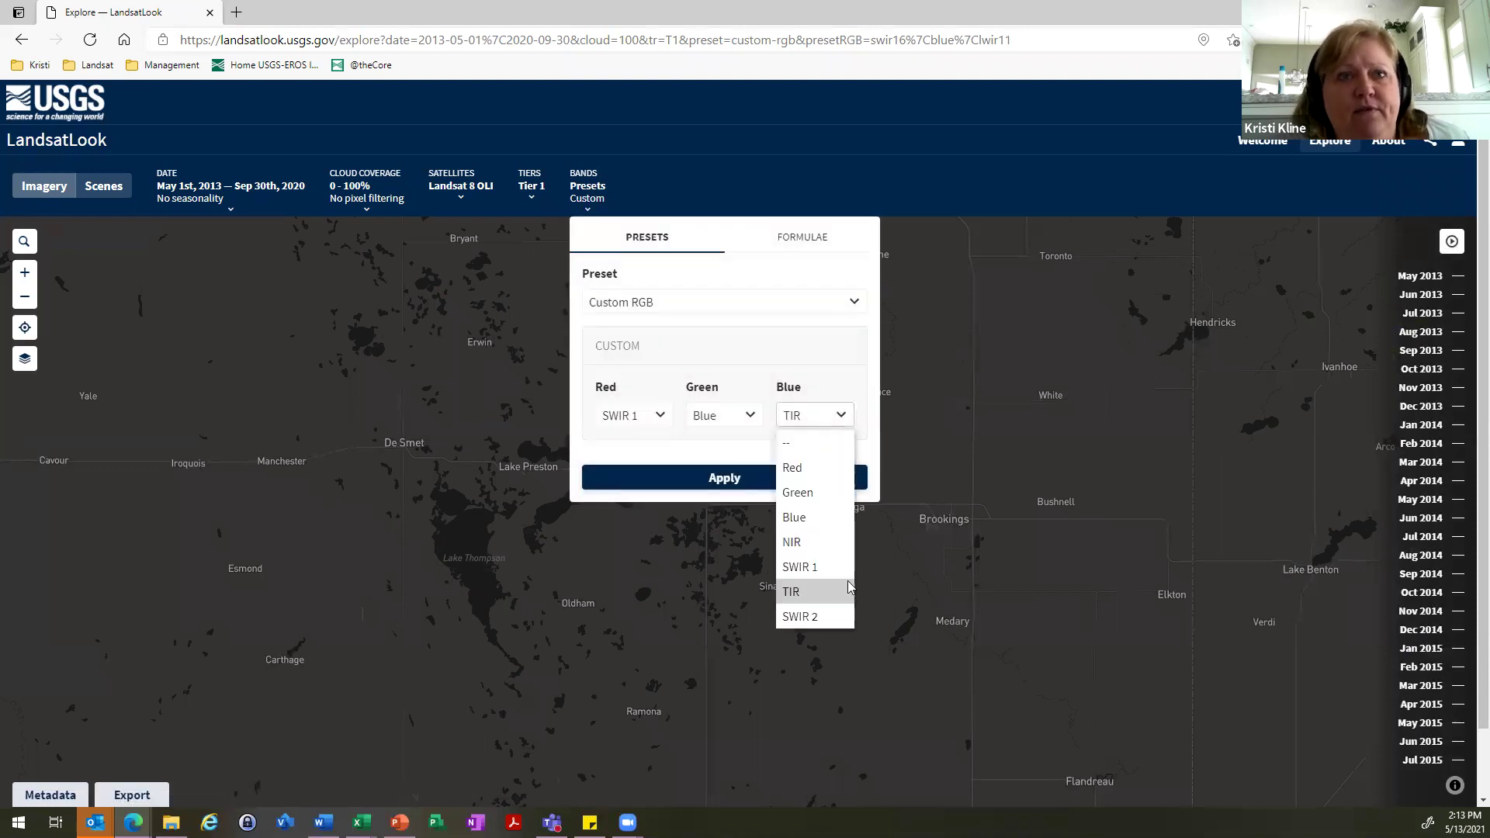
{"action": "left_click", "coordinate": [793, 615]}
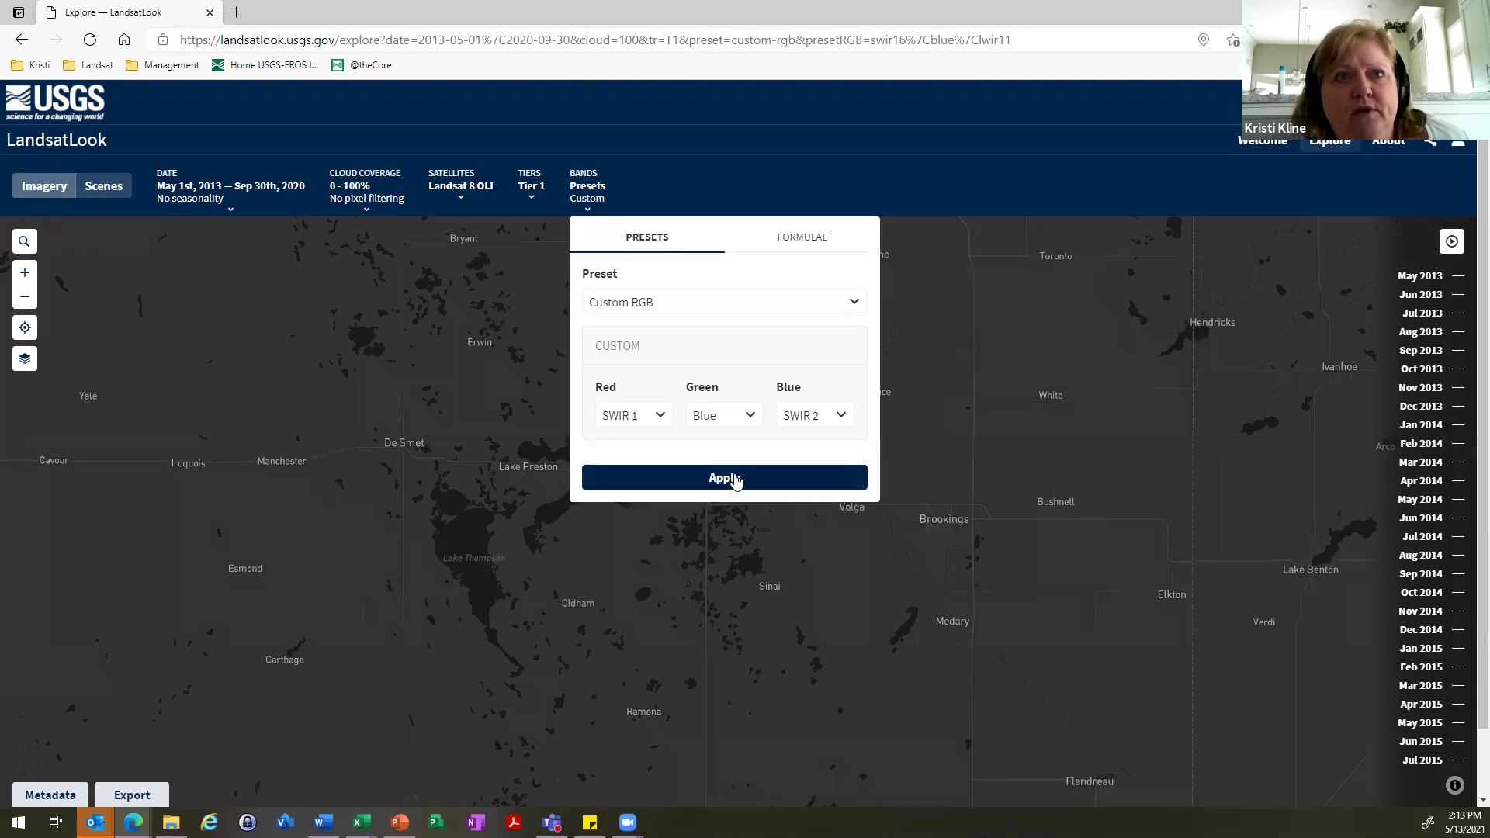
{"action": "left_click", "coordinate": [734, 478]}
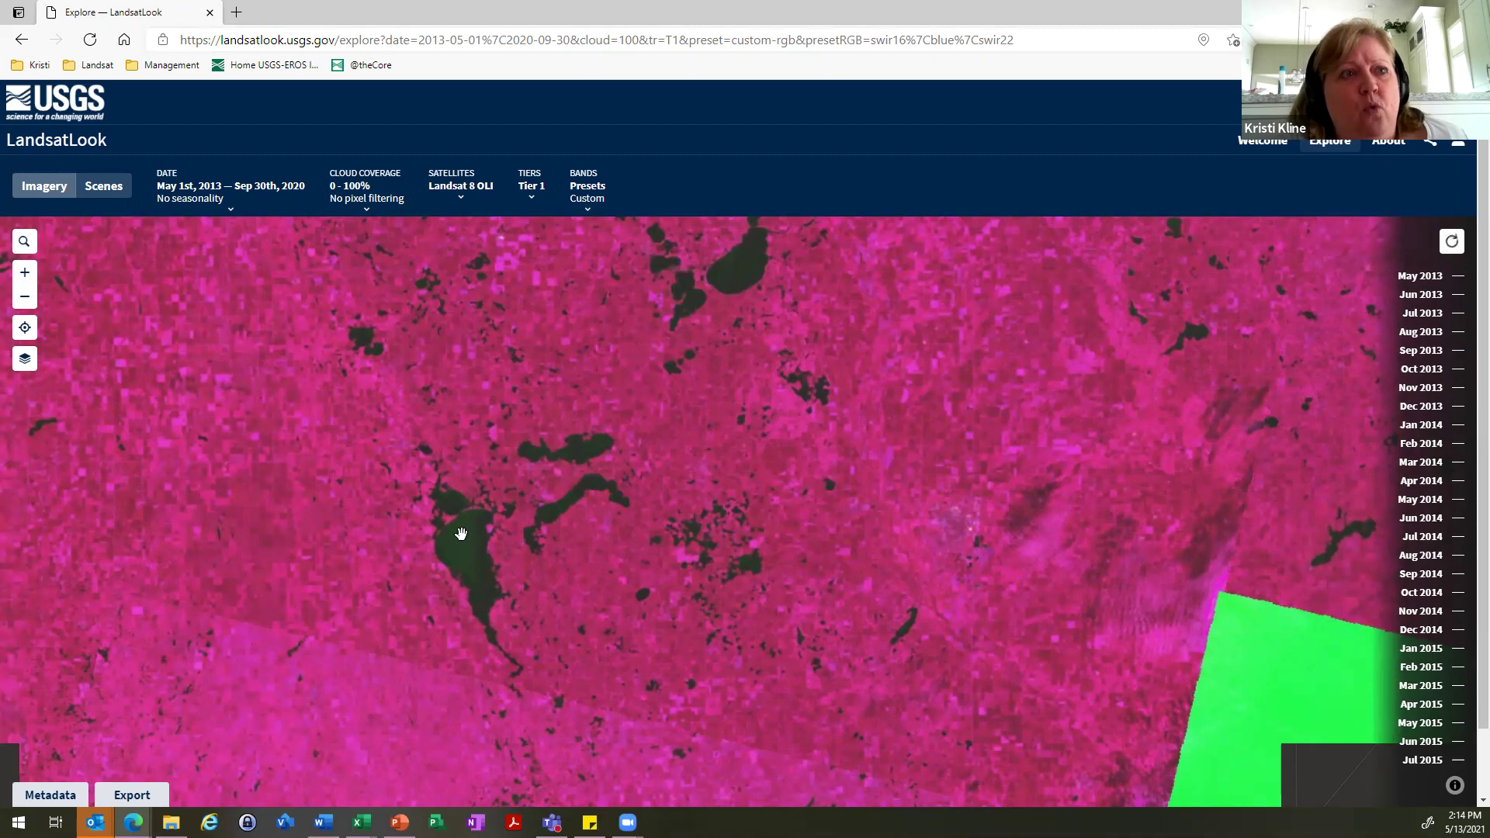
- Return the imagery to the Natural Color band preset
{"action": "left_click", "coordinate": [588, 203]}
{"action": "left_click", "coordinate": [853, 303]}
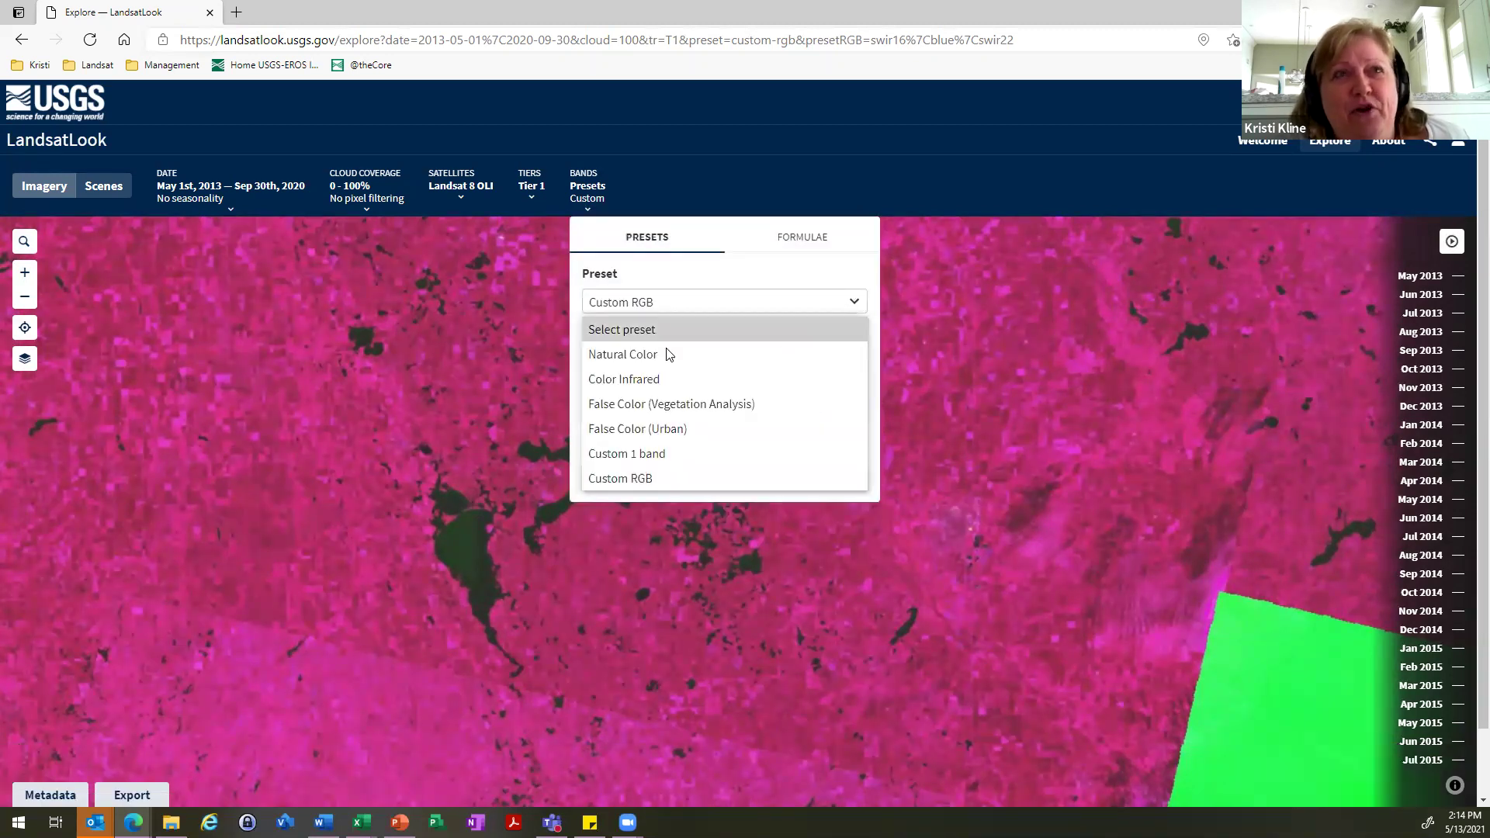
{"action": "left_click", "coordinate": [615, 354]}
{"action": "left_click", "coordinate": [674, 365]}
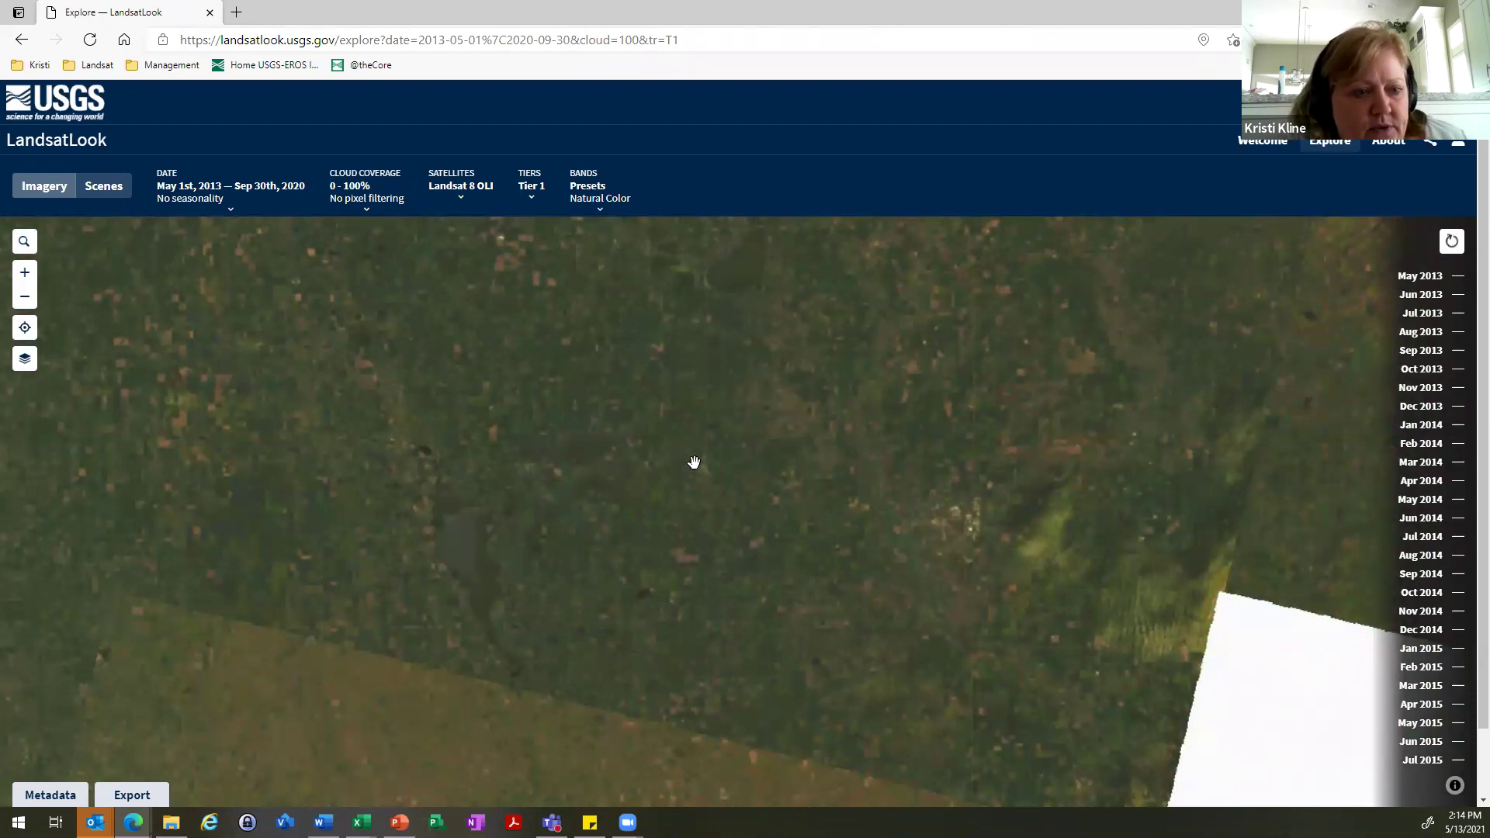
- Display the imagery with the Normalized Difference Vegetation Index (NDVI) ratio formula
{"action": "left_click", "coordinate": [601, 204]}
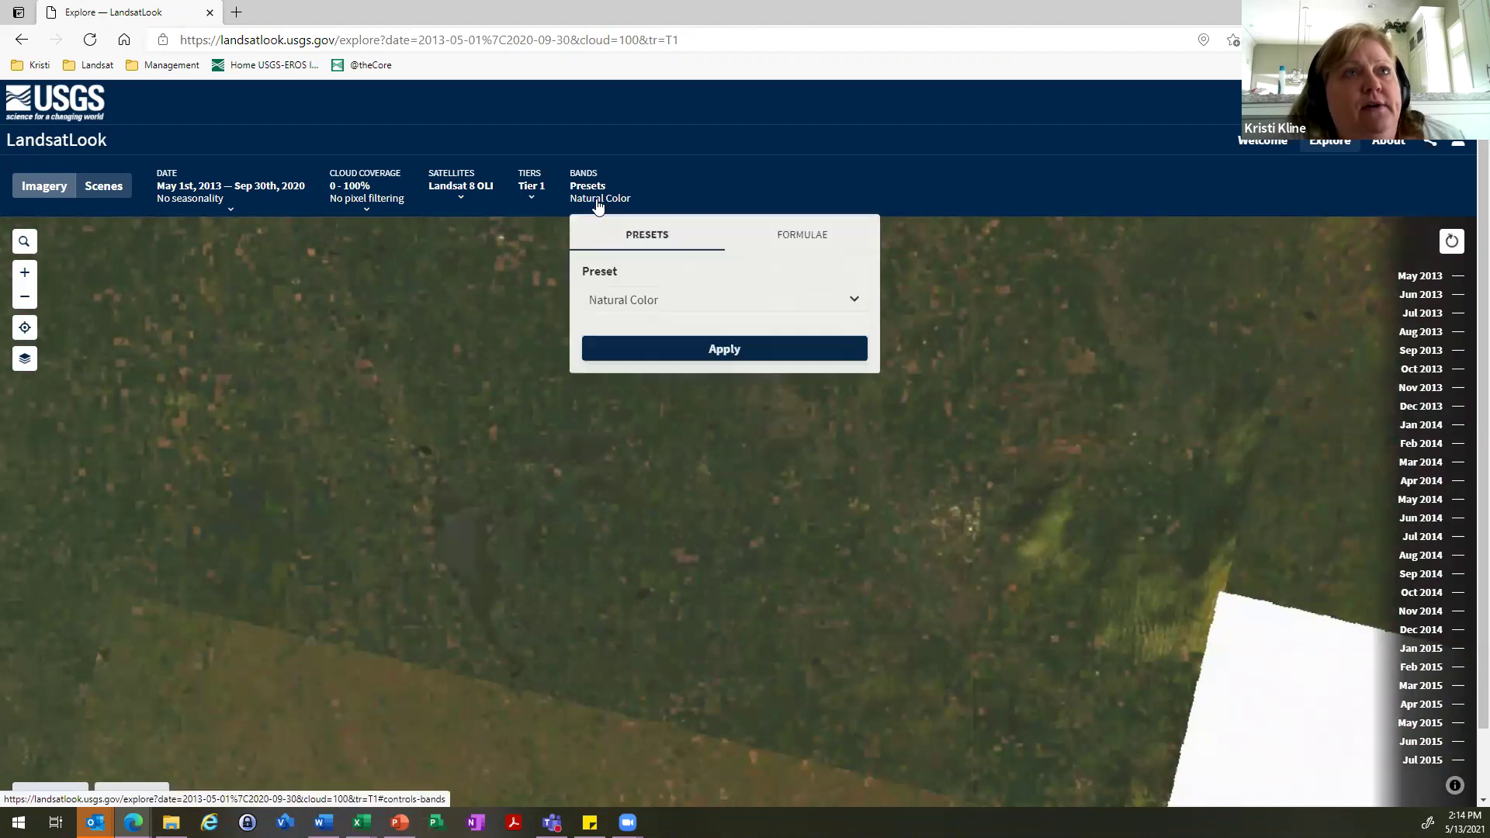
{"action": "left_click", "coordinate": [812, 239]}
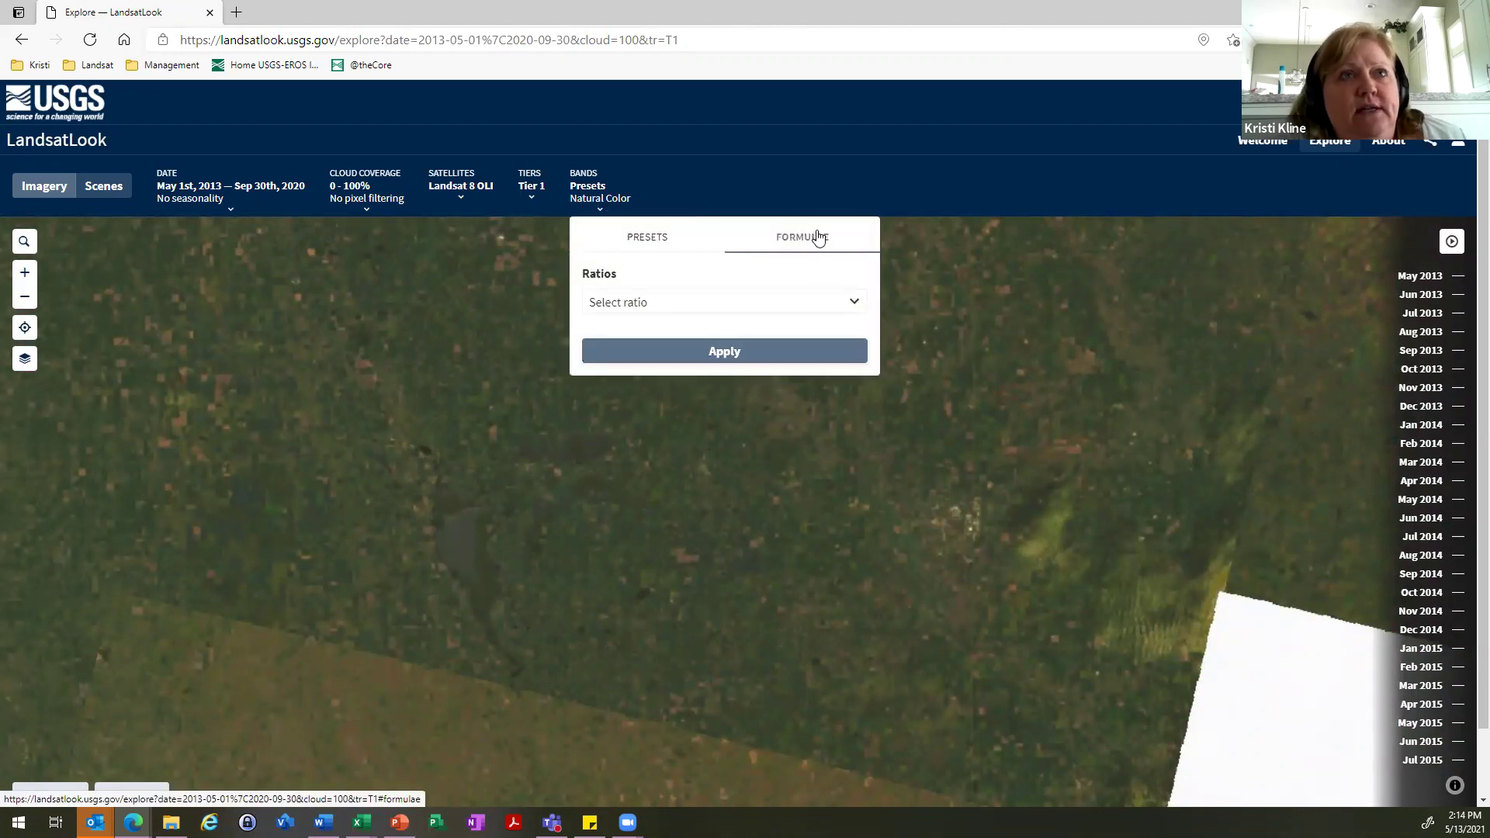
{"action": "left_click", "coordinate": [854, 308]}
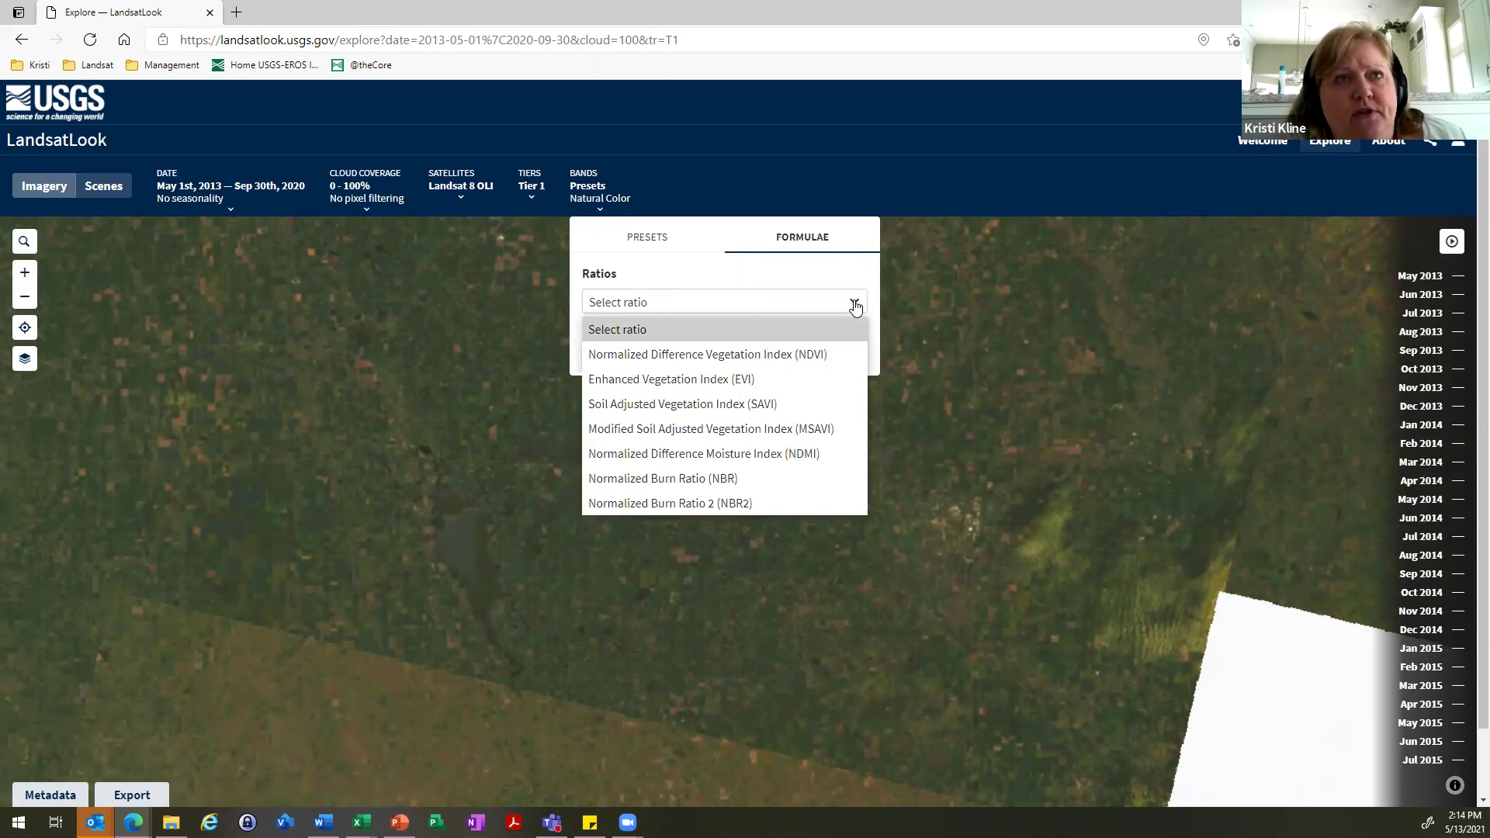
{"action": "left_click", "coordinate": [699, 356]}
{"action": "left_click", "coordinate": [690, 353]}
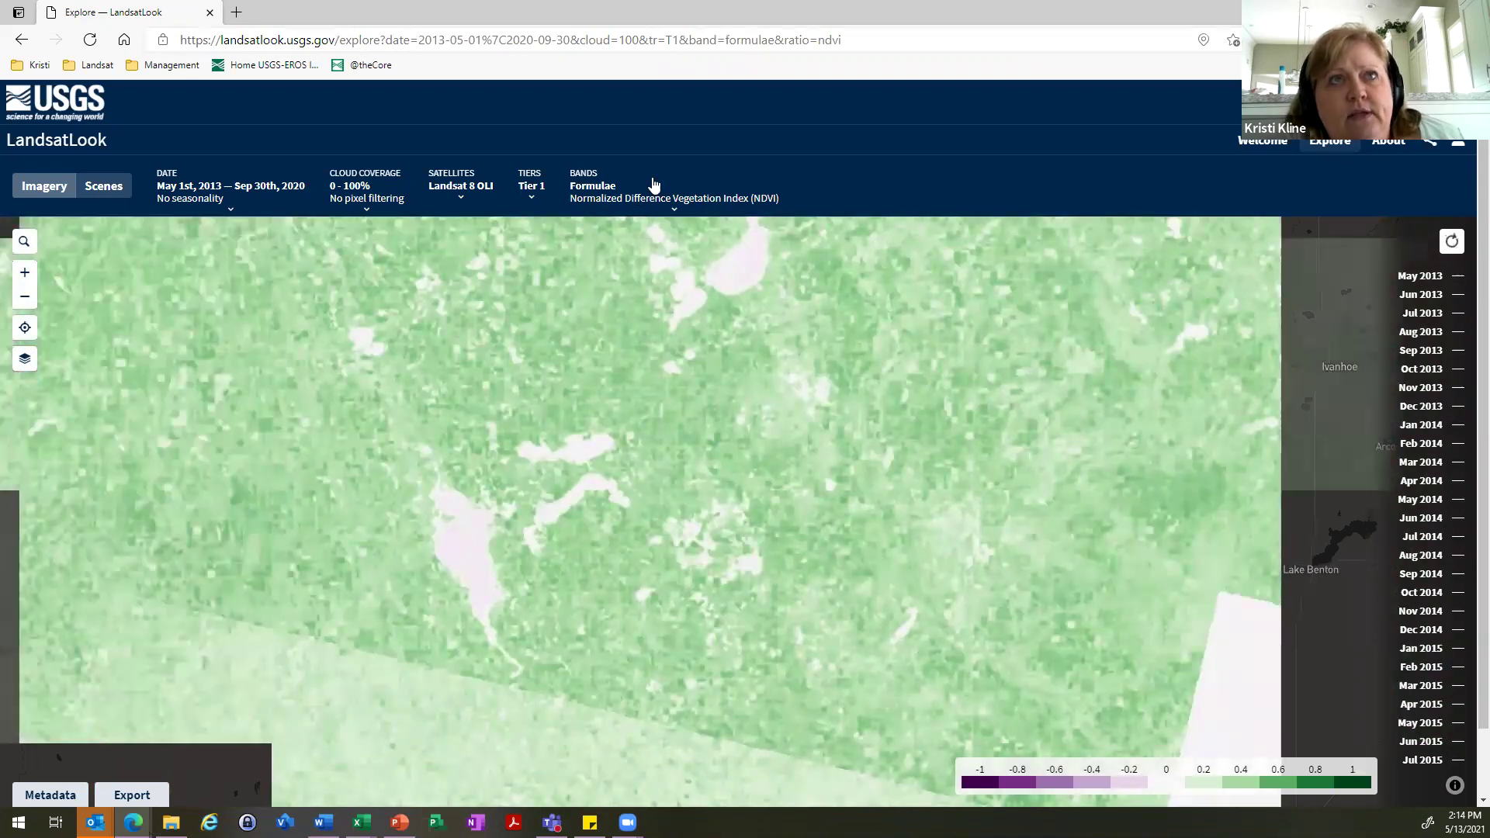
- Switch the imagery from the NDVI ratio formula back to the Natural Color band preset
{"action": "left_click", "coordinate": [669, 205]}
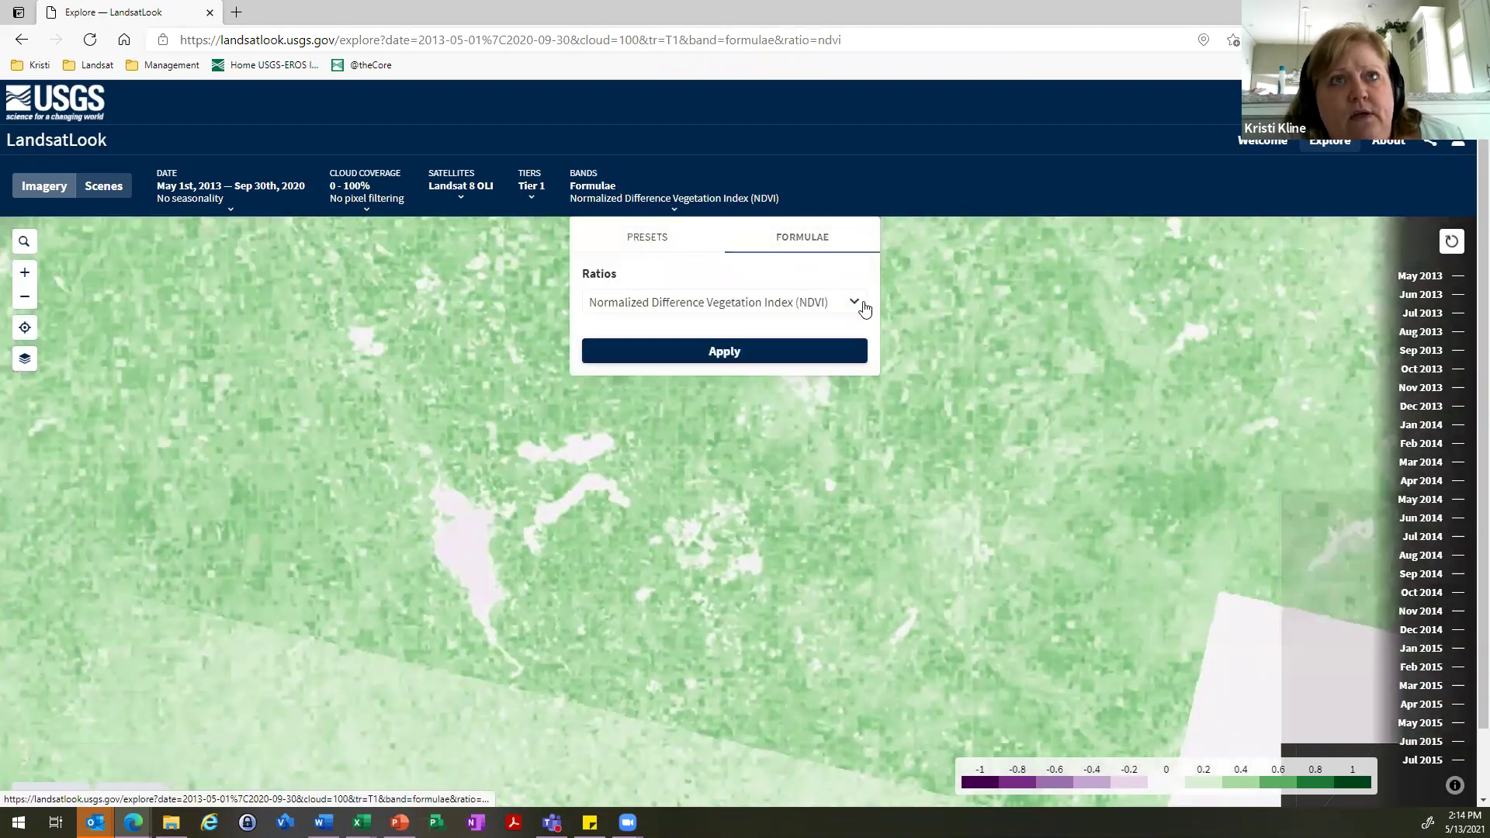
{"action": "left_click", "coordinate": [856, 304]}
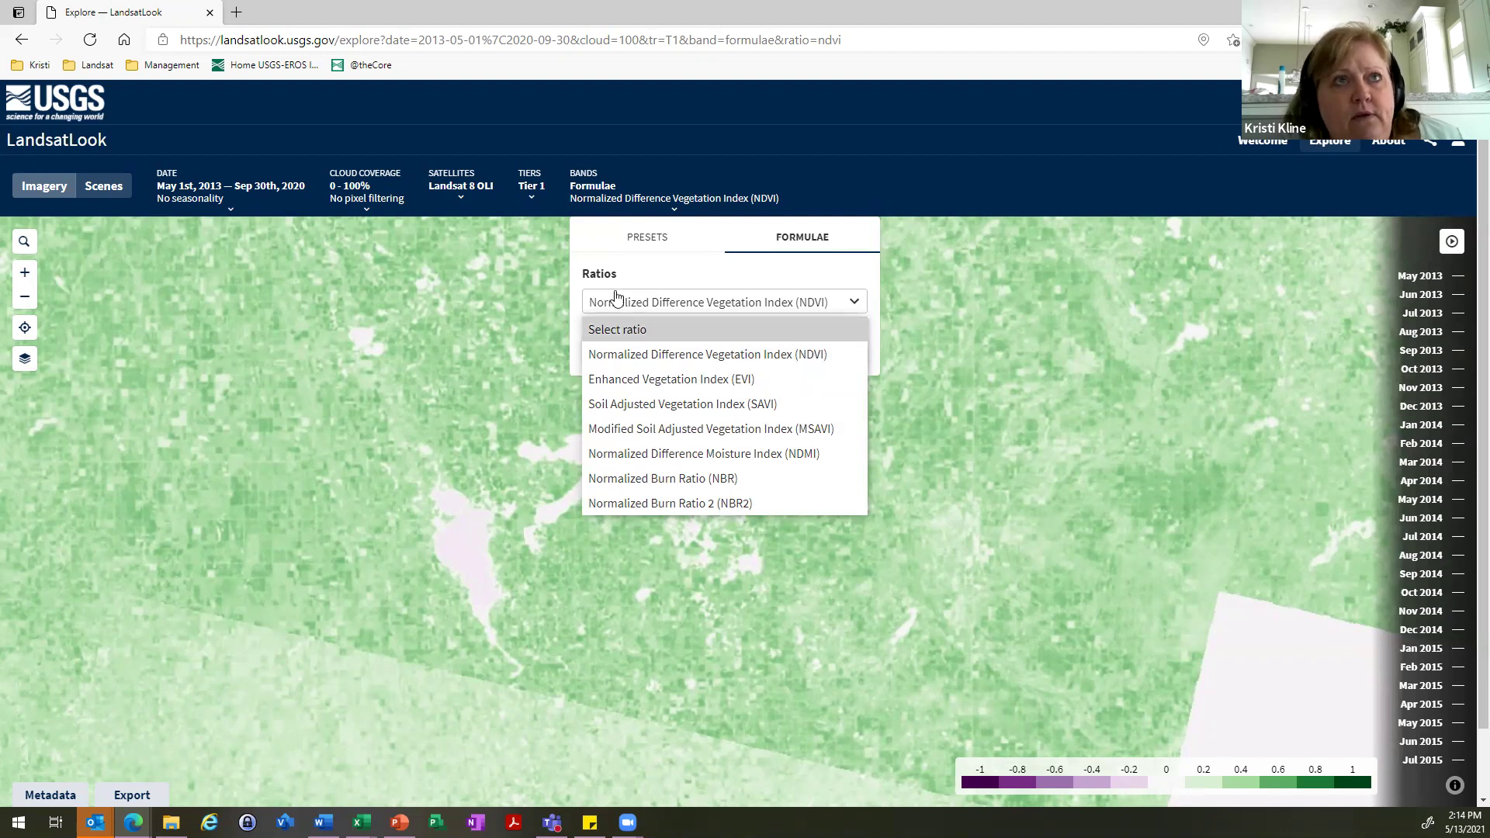
{"action": "left_click", "coordinate": [647, 237]}
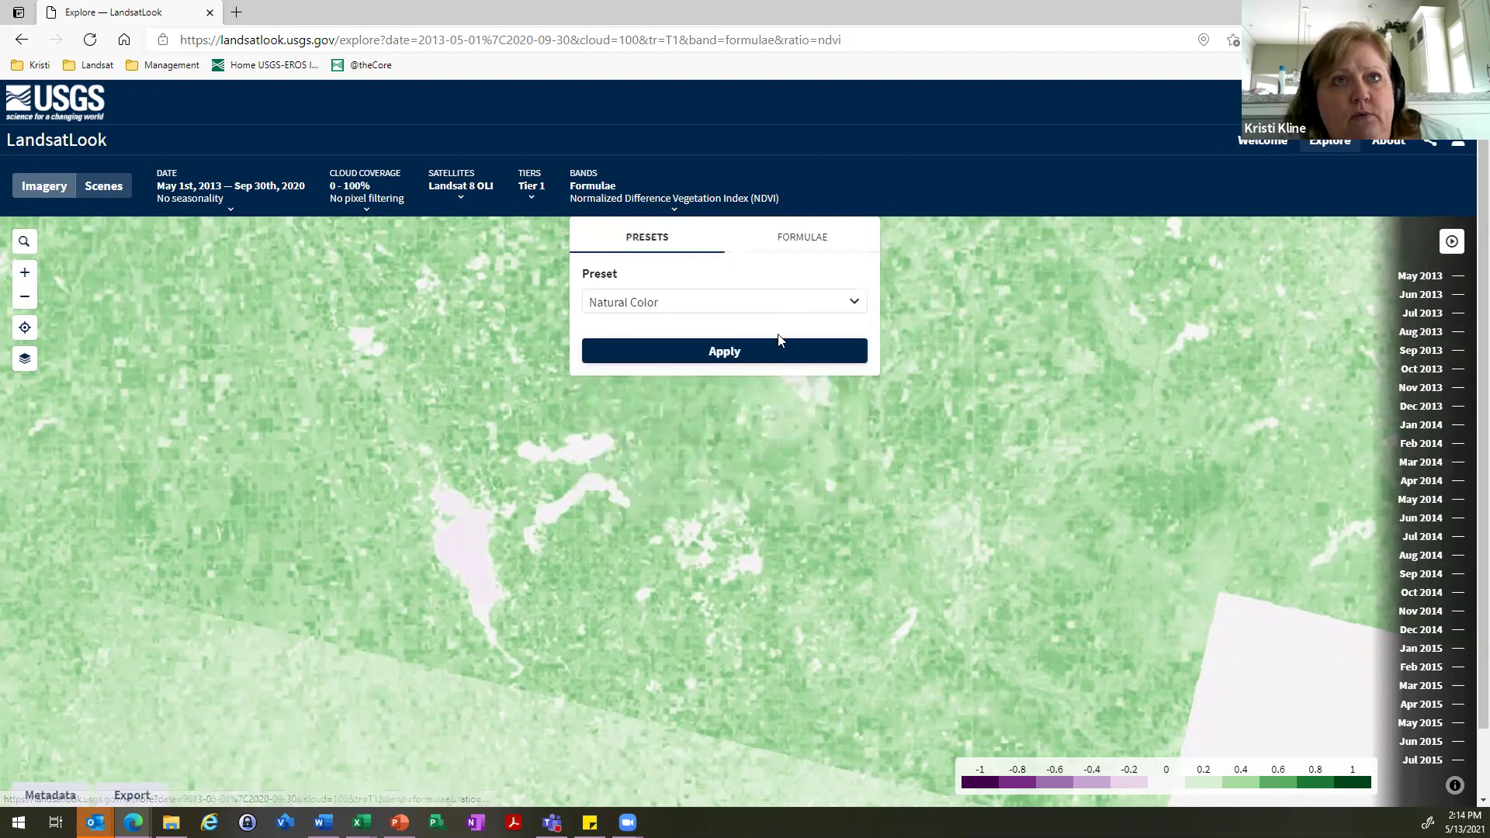
{"action": "left_click", "coordinate": [745, 352]}
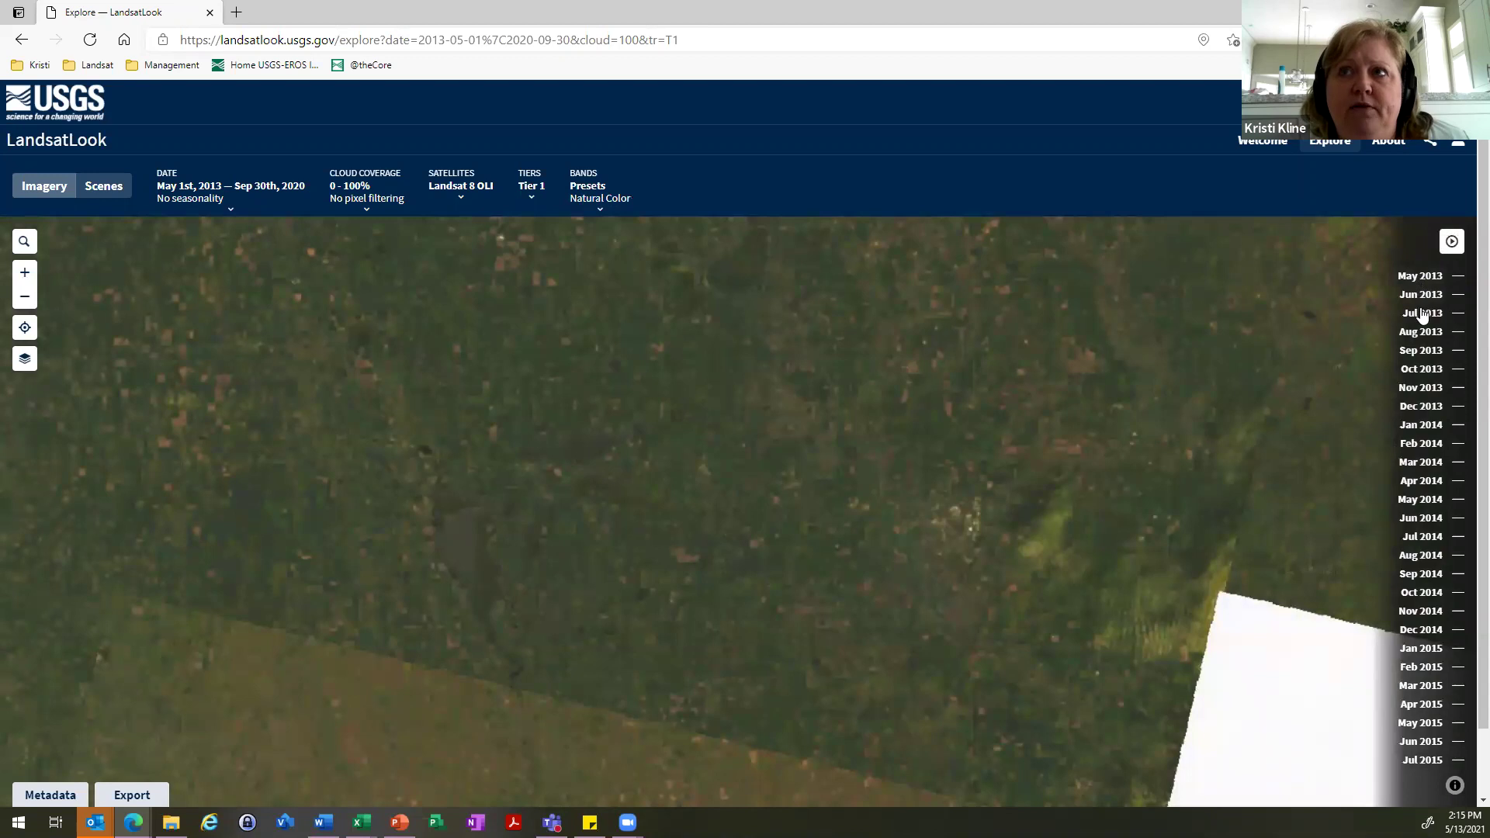
- Play the time-lapse of the filtered Natural Color imagery and stop it
{"action": "left_click", "coordinate": [1455, 246]}
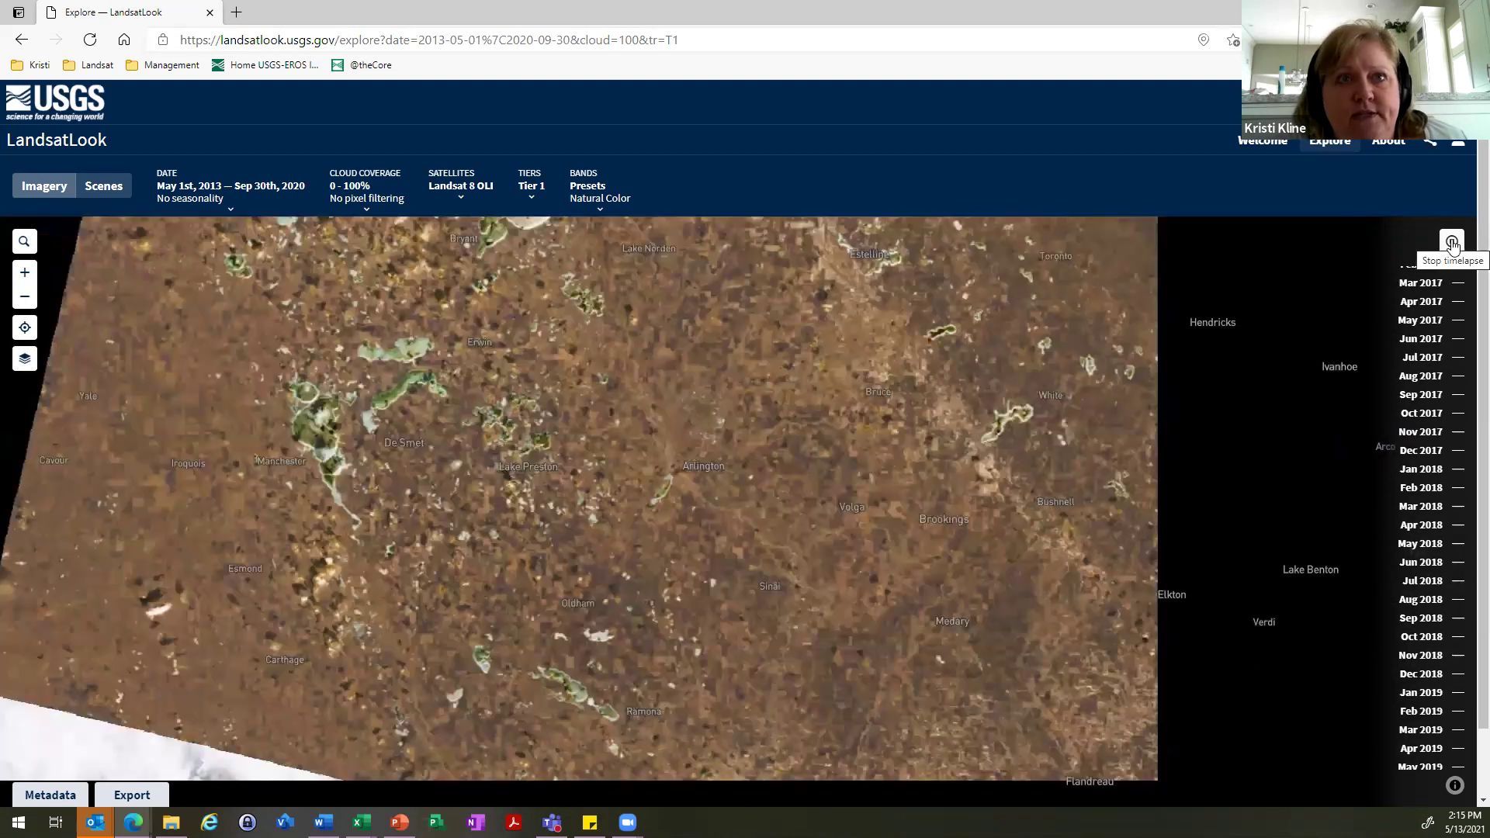
{"action": "left_click", "coordinate": [1452, 243]}
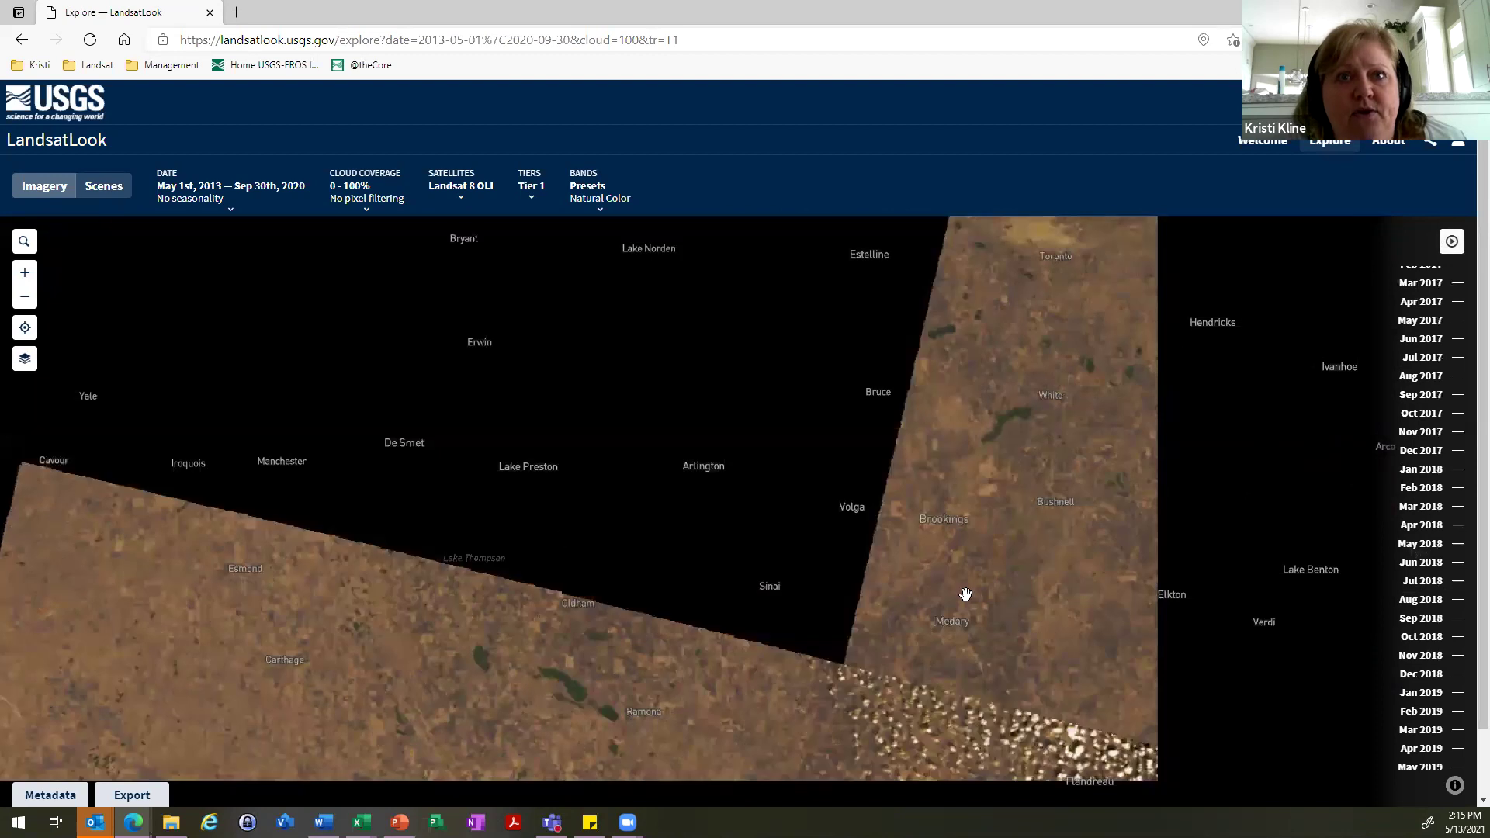
- View the scene footprints and per-path/row scene counts for a wider area, and return to the imagery view
{"action": "scroll", "coordinate": [966, 595], "scroll_direction": "down", "scroll_amount": 2}
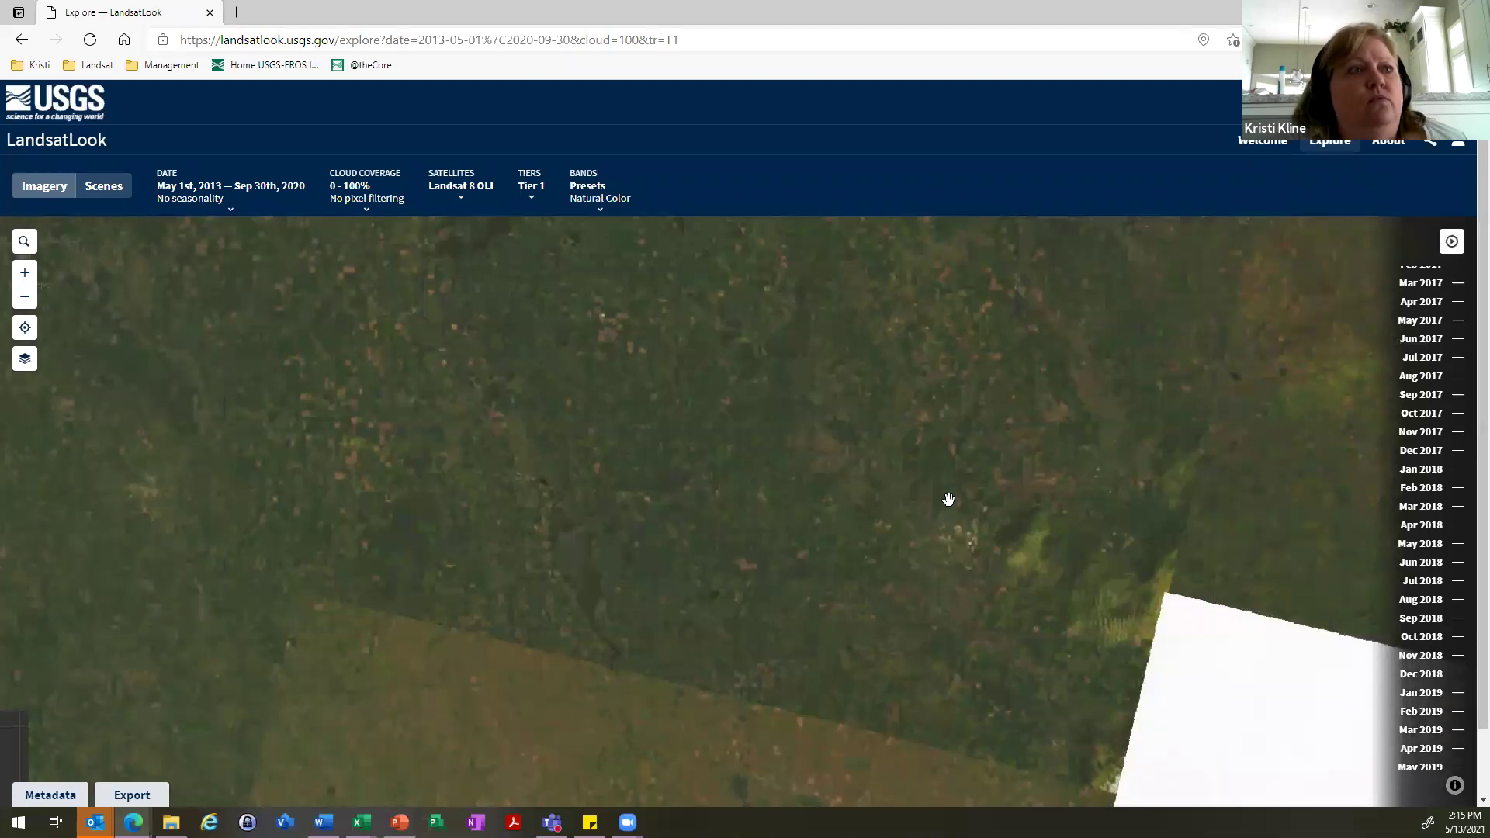
{"action": "scroll", "coordinate": [948, 499], "scroll_direction": "down", "scroll_amount": 2}
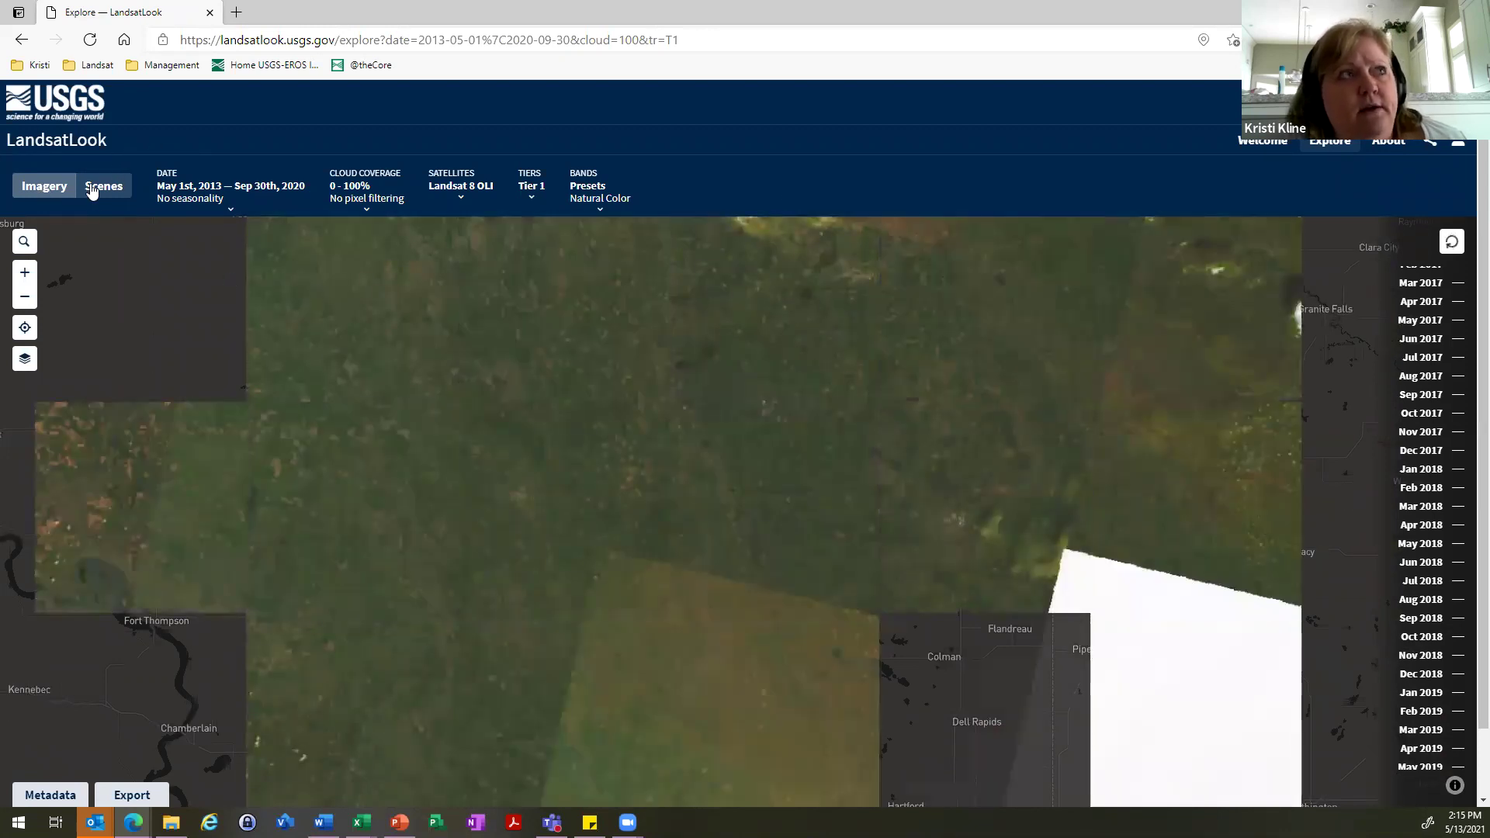
{"action": "left_click", "coordinate": [105, 188]}
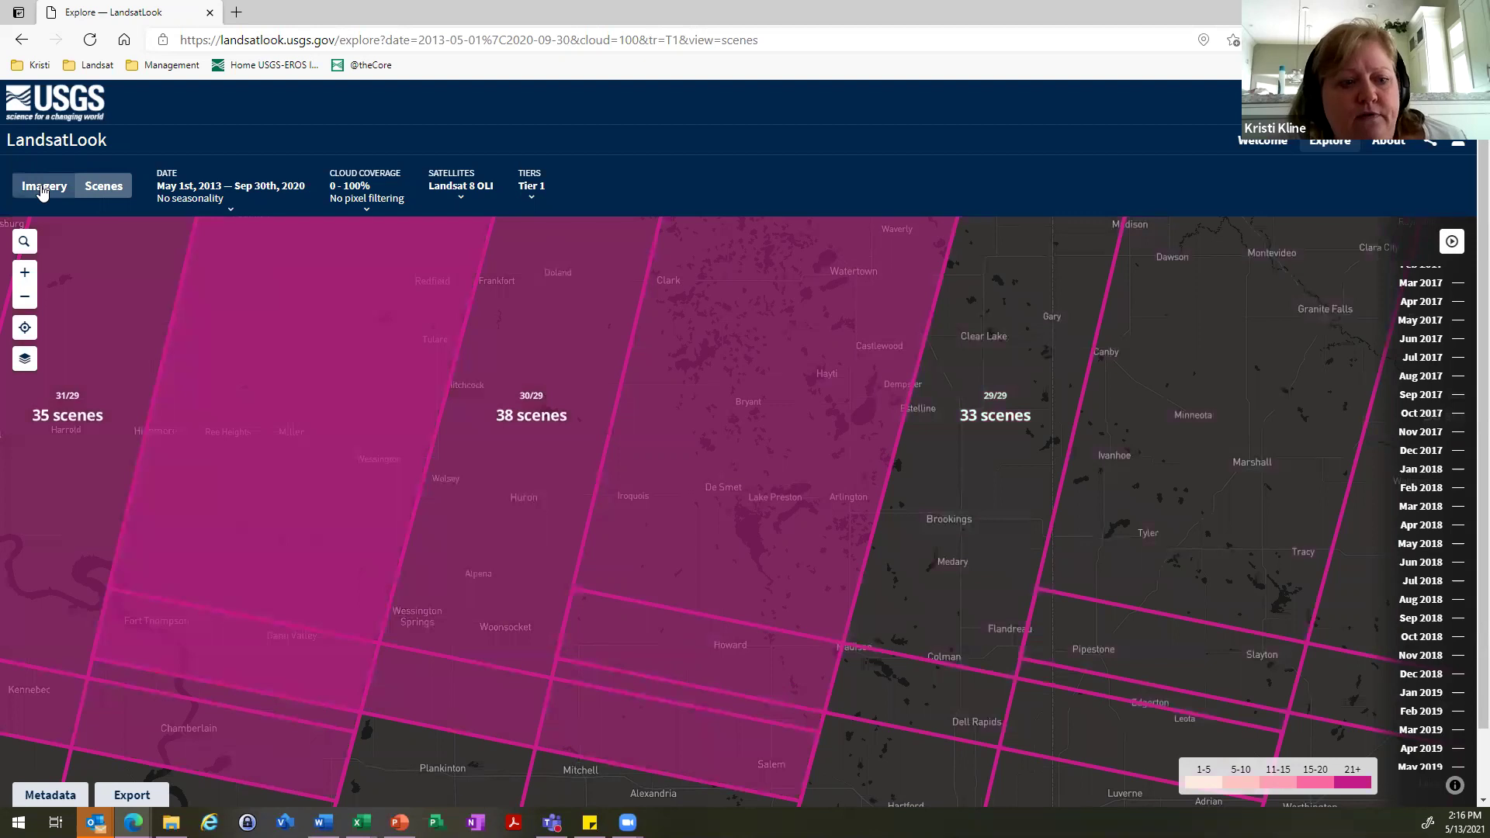
{"action": "left_click", "coordinate": [43, 190]}
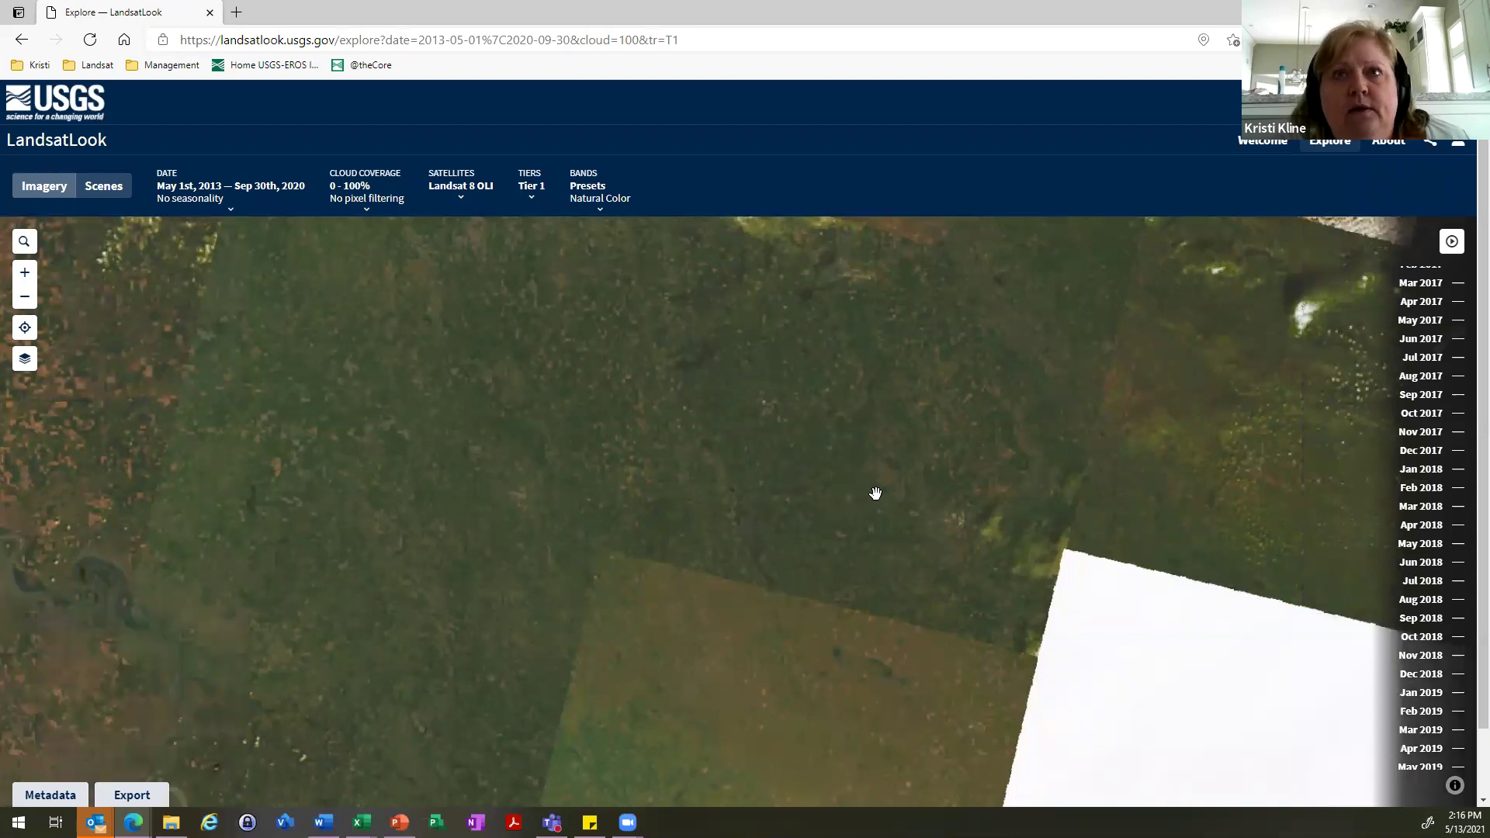
- Examine the Natural Color imagery across the eastern Dakotas and western Minnesota for a cloudy area
{"action": "scroll", "coordinate": [865, 532], "scroll_direction": "up", "scroll_amount": 5}
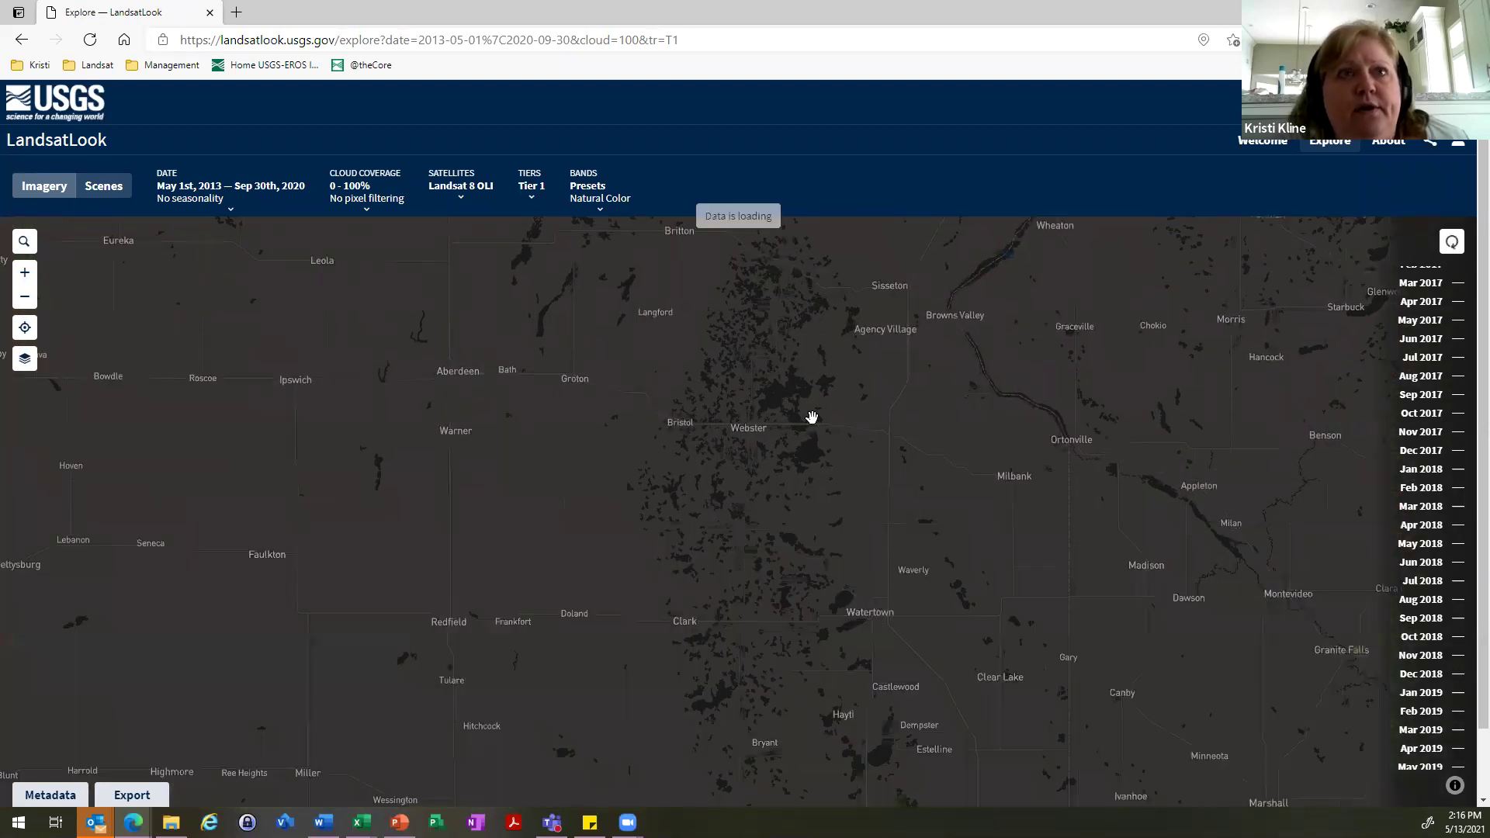
{"action": "left_click_drag", "start_coordinate": [825, 451], "coordinate": [849, 691]}
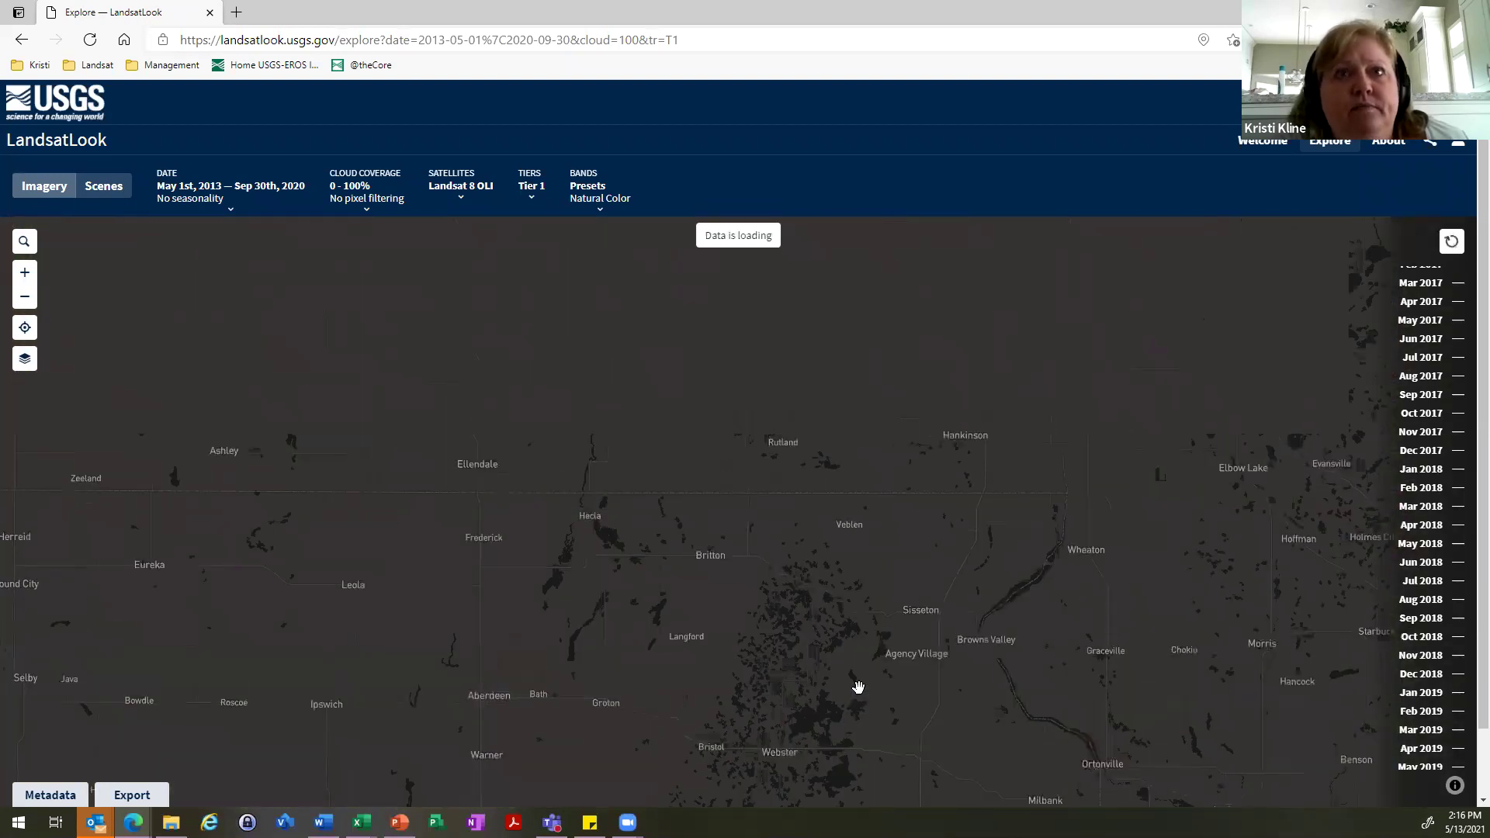
{"action": "left_click_drag", "start_coordinate": [815, 356], "coordinate": [908, 702]}
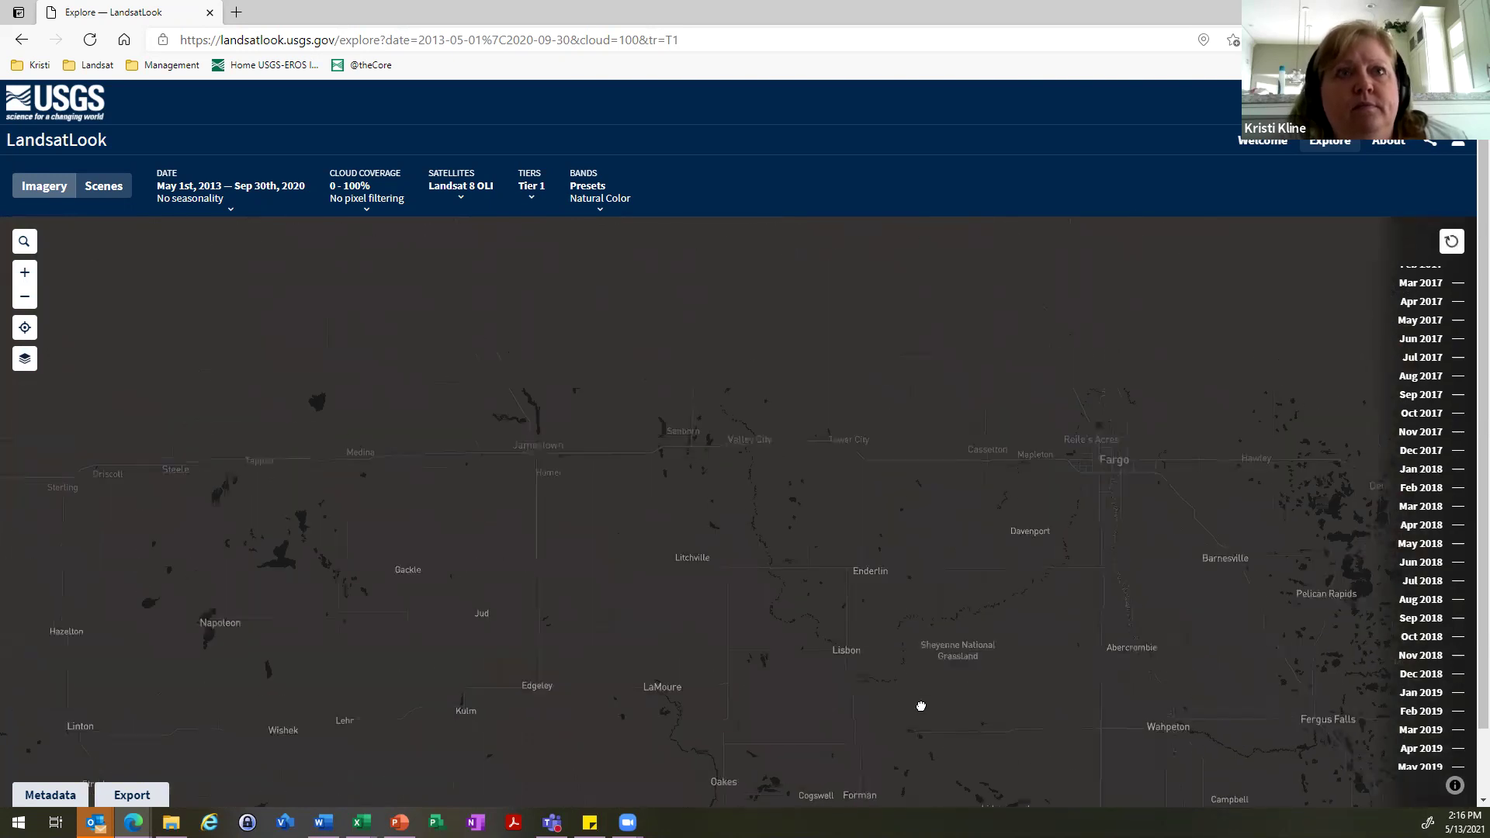
{"action": "scroll", "coordinate": [853, 585], "scroll_direction": "down", "scroll_amount": 2}
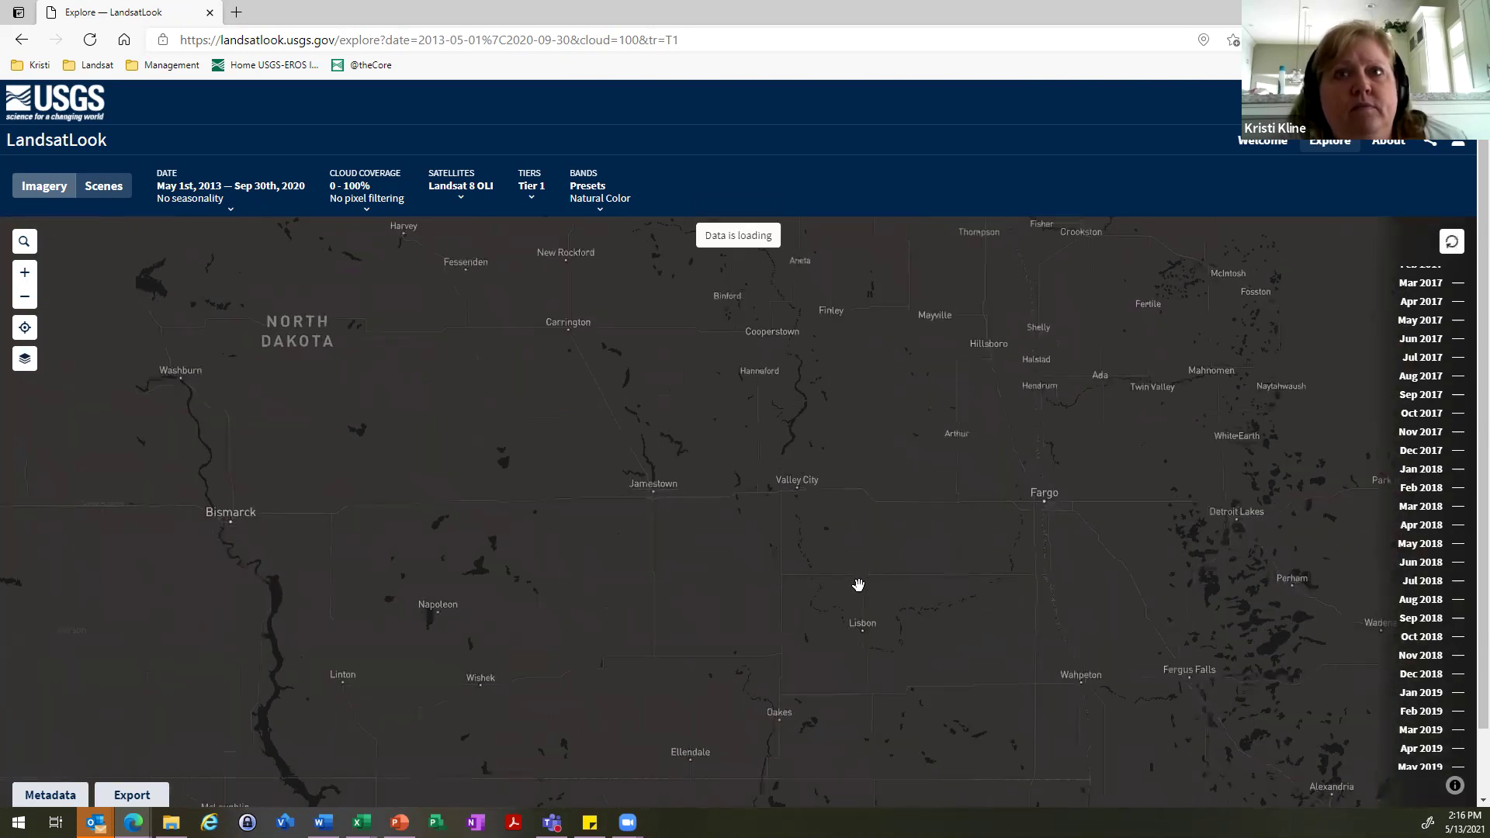
{"action": "left_click_drag", "start_coordinate": [910, 702], "coordinate": [825, 306]}
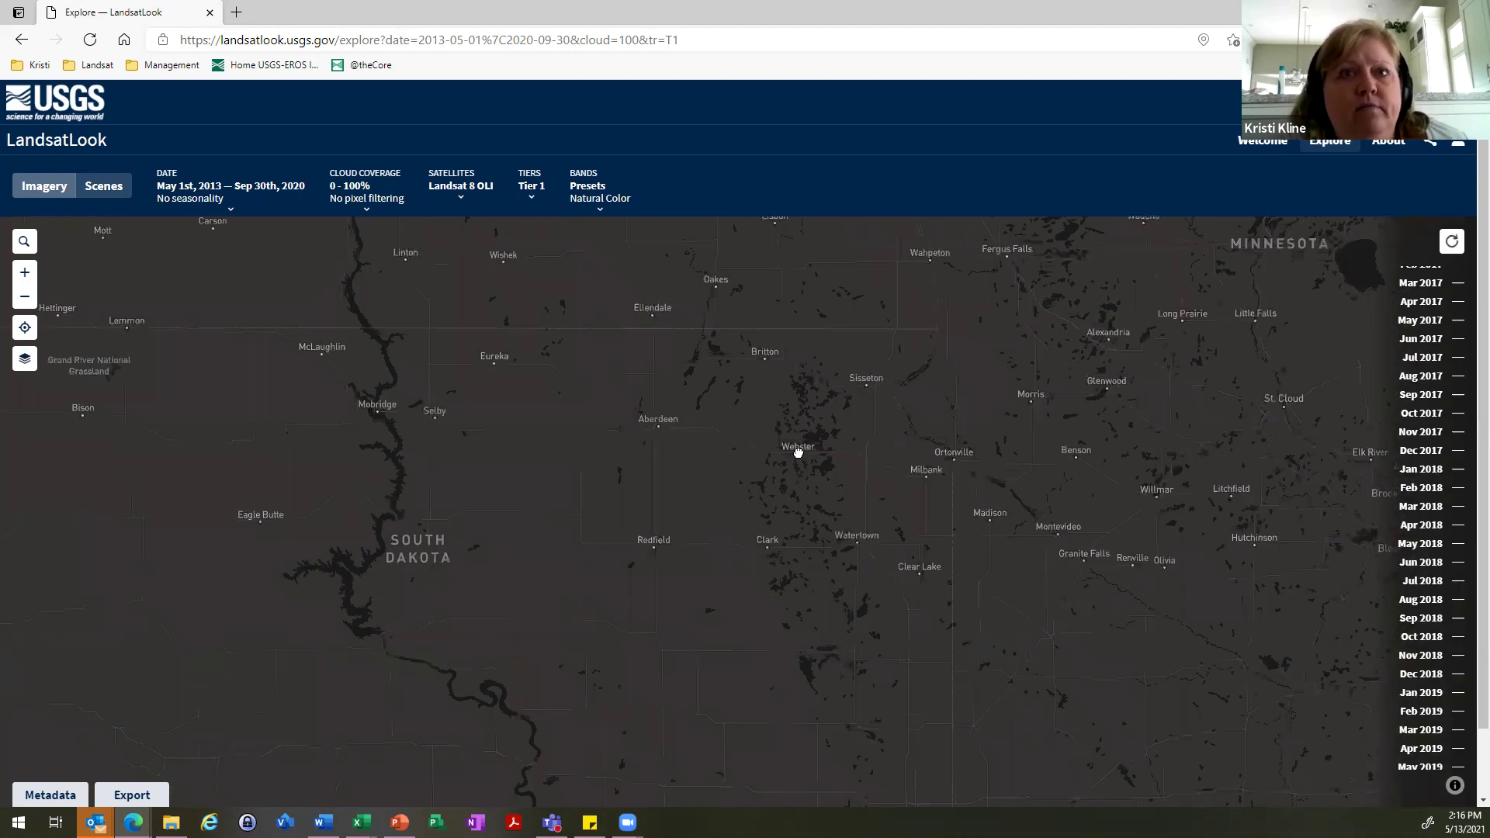
{"action": "left_click_drag", "start_coordinate": [828, 442], "coordinate": [871, 495]}
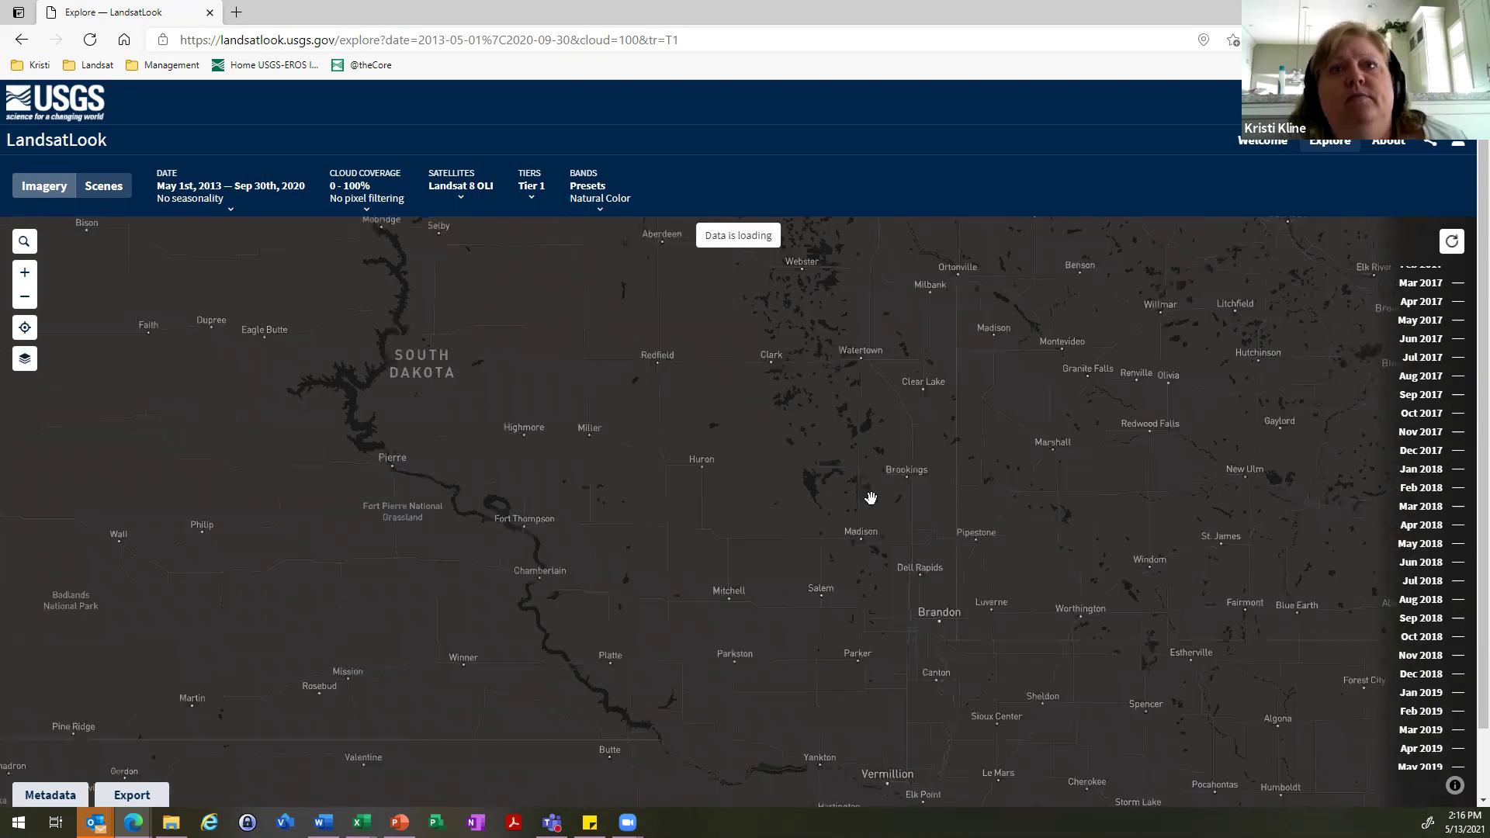
{"action": "scroll", "coordinate": [871, 497], "scroll_direction": "up", "scroll_amount": 2}
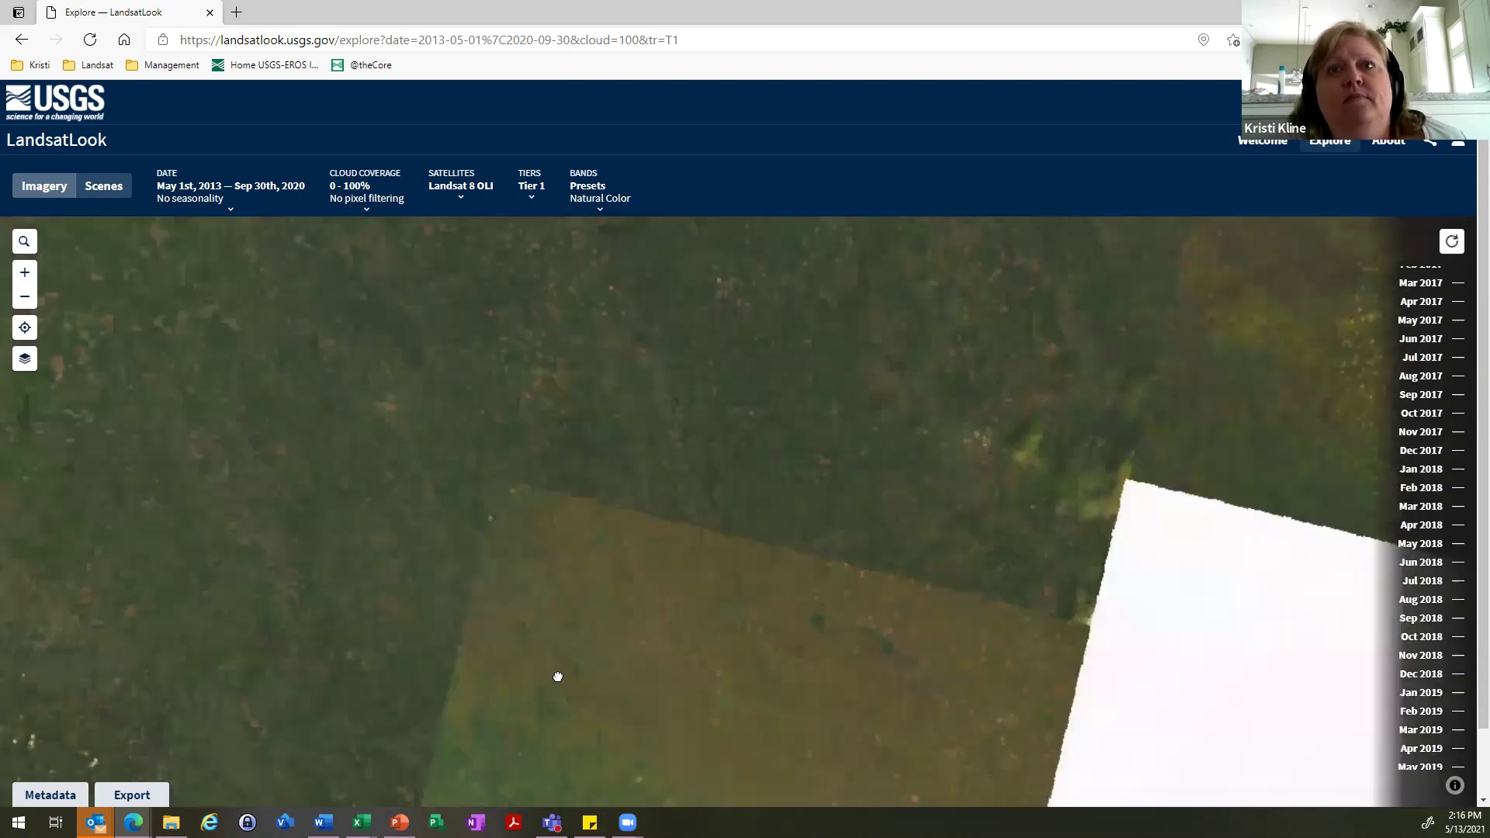
{"action": "left_click_drag", "start_coordinate": [558, 676], "coordinate": [114, 539]}
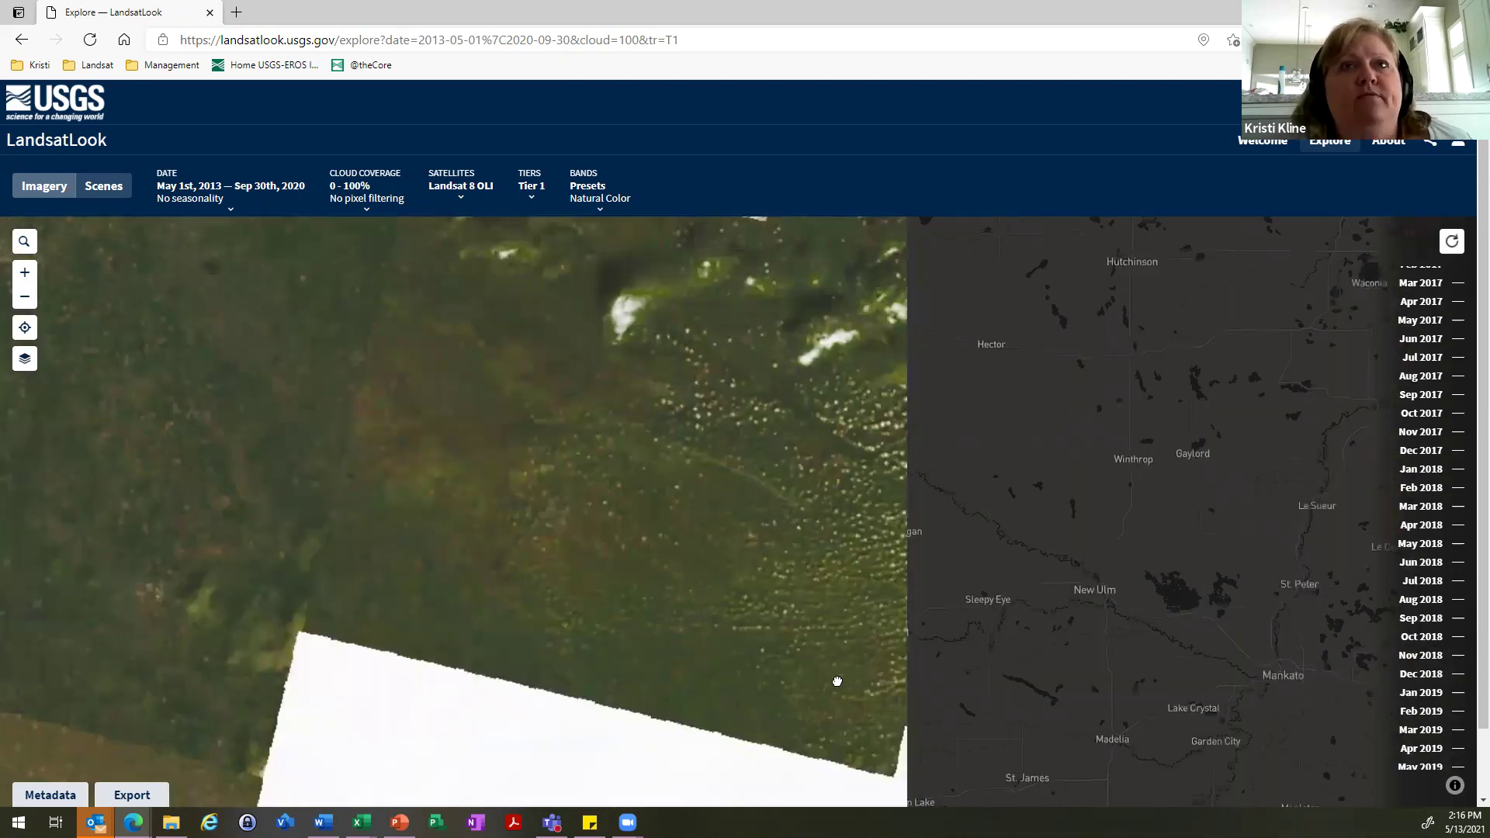
{"action": "left_click_drag", "start_coordinate": [754, 426], "coordinate": [841, 588]}
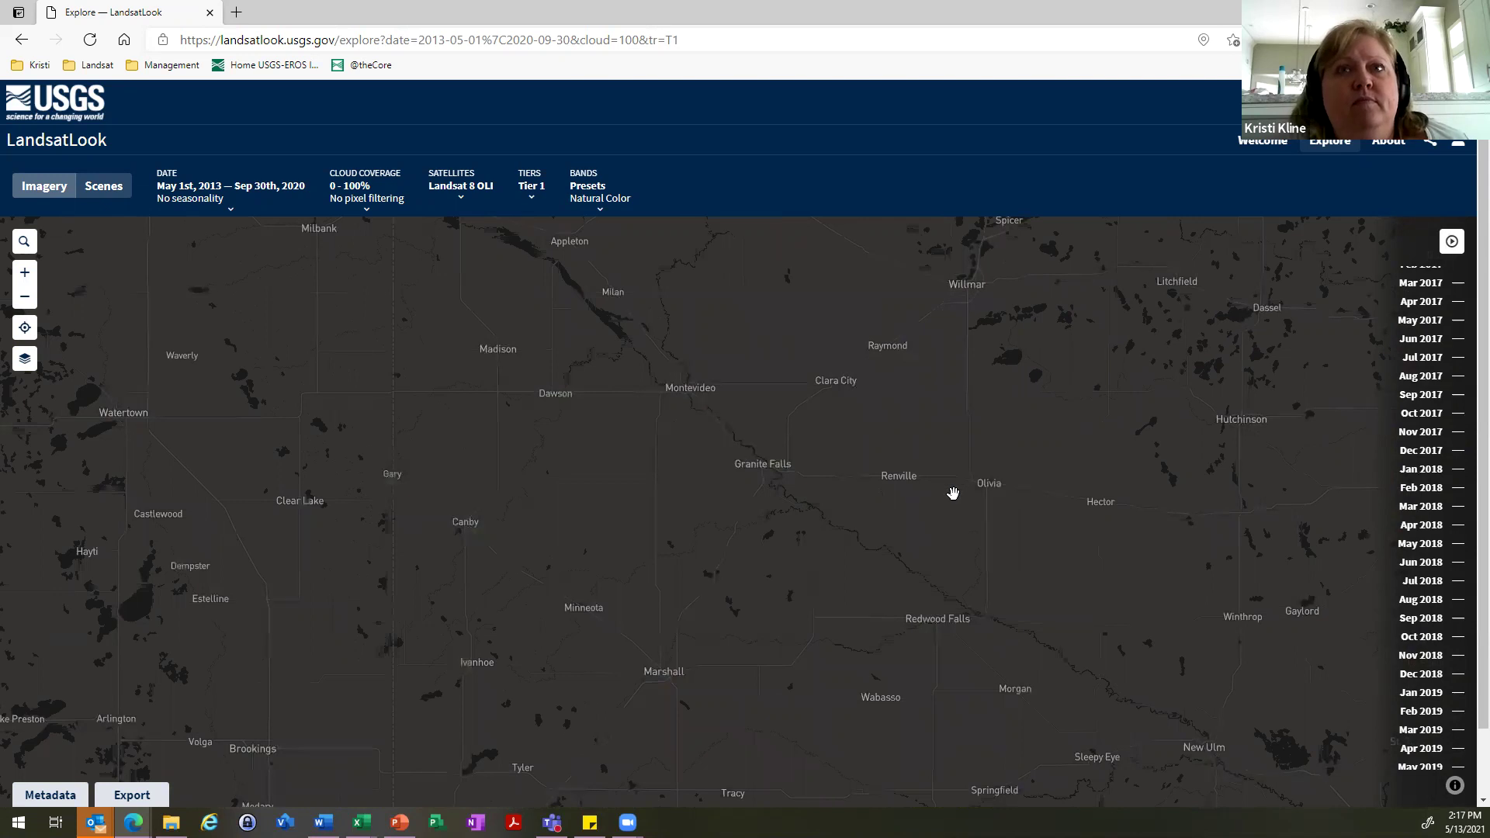
{"action": "scroll", "coordinate": [953, 493], "scroll_direction": "up", "scroll_amount": 1}
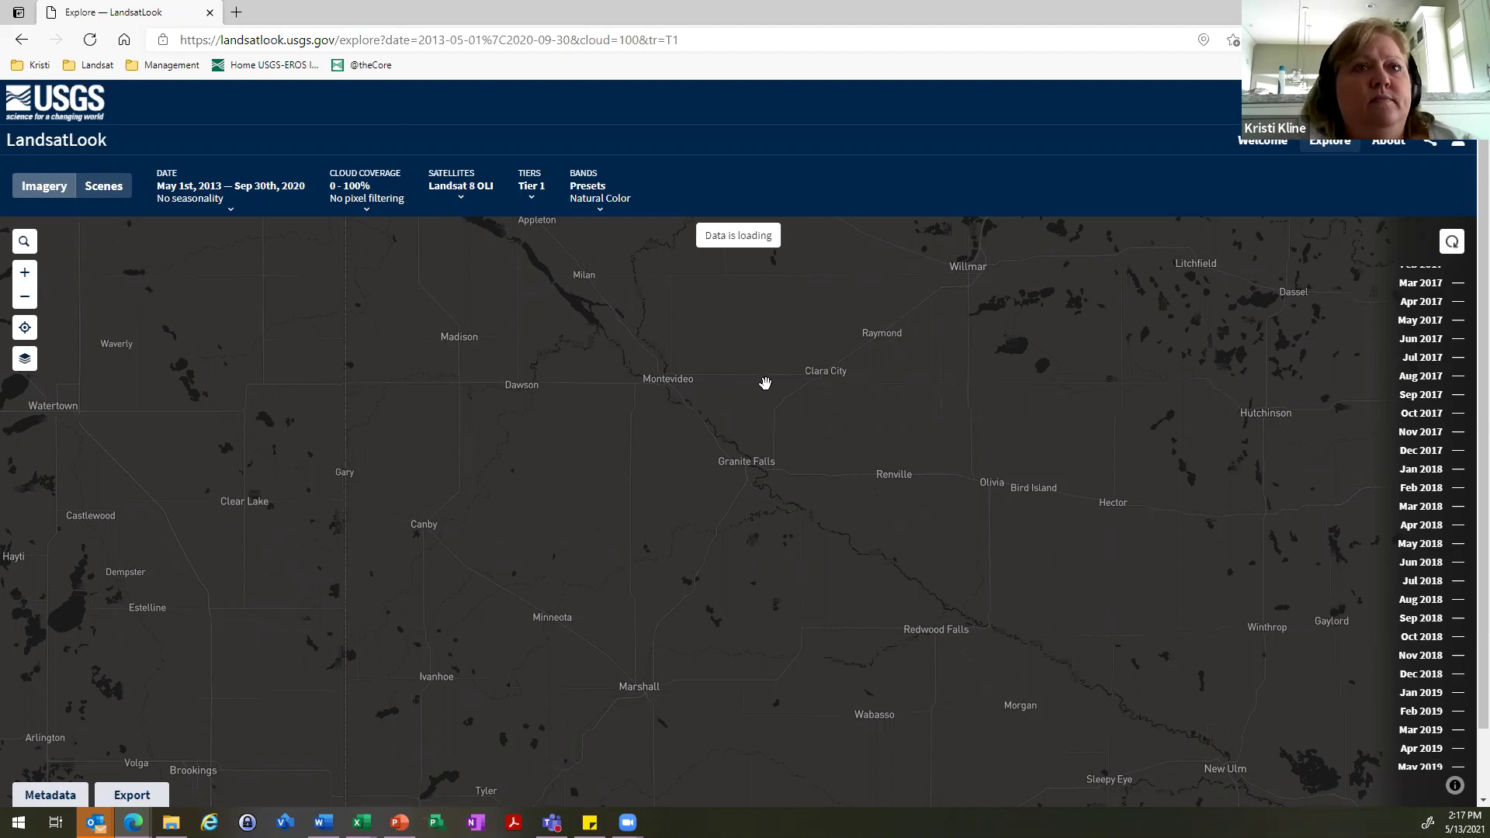
{"action": "left_click_drag", "start_coordinate": [703, 319], "coordinate": [1050, 573]}
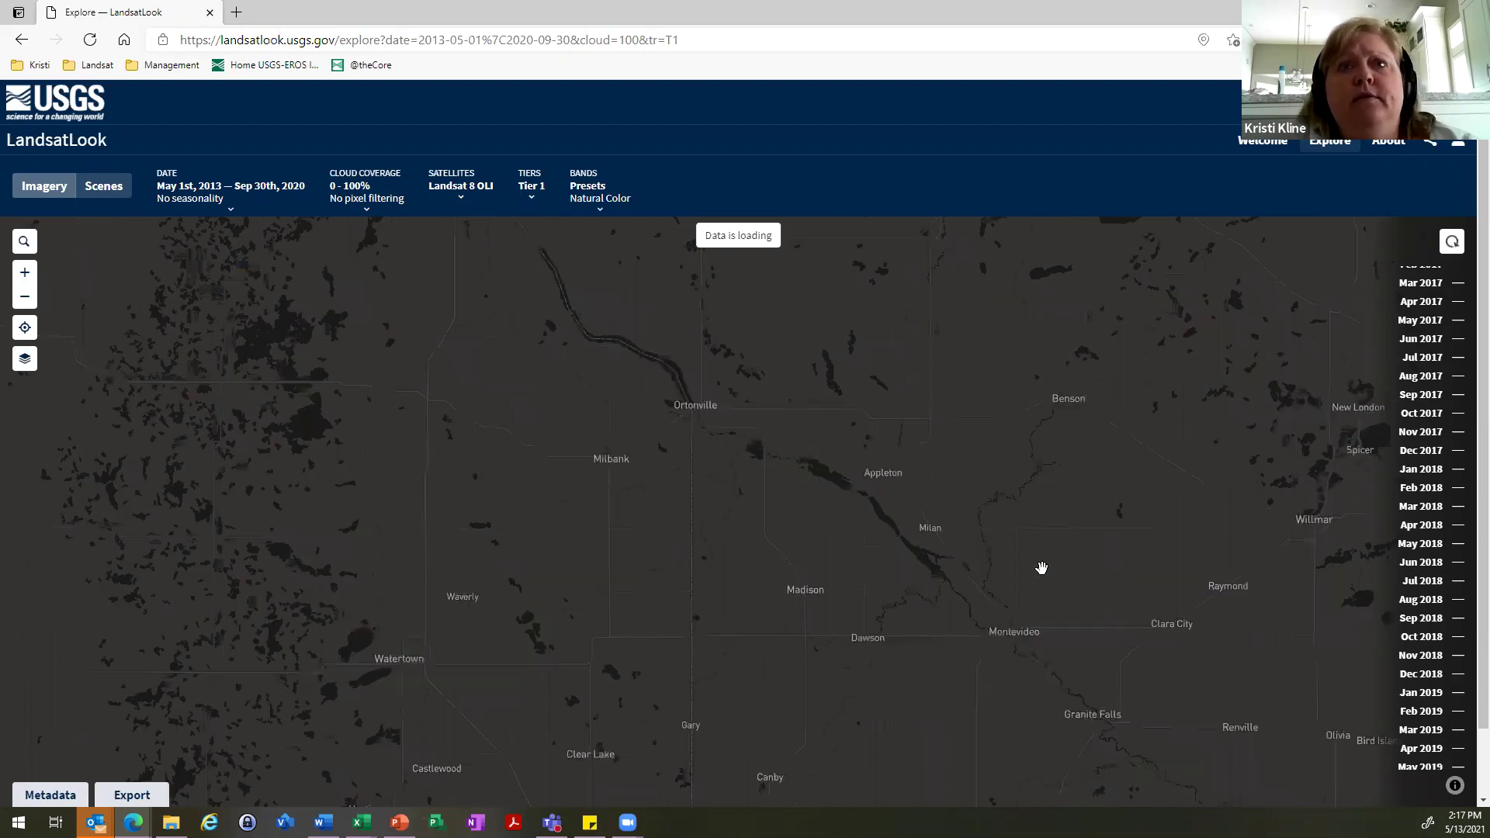
{"action": "scroll", "coordinate": [1040, 569], "scroll_direction": "up", "scroll_amount": 3}
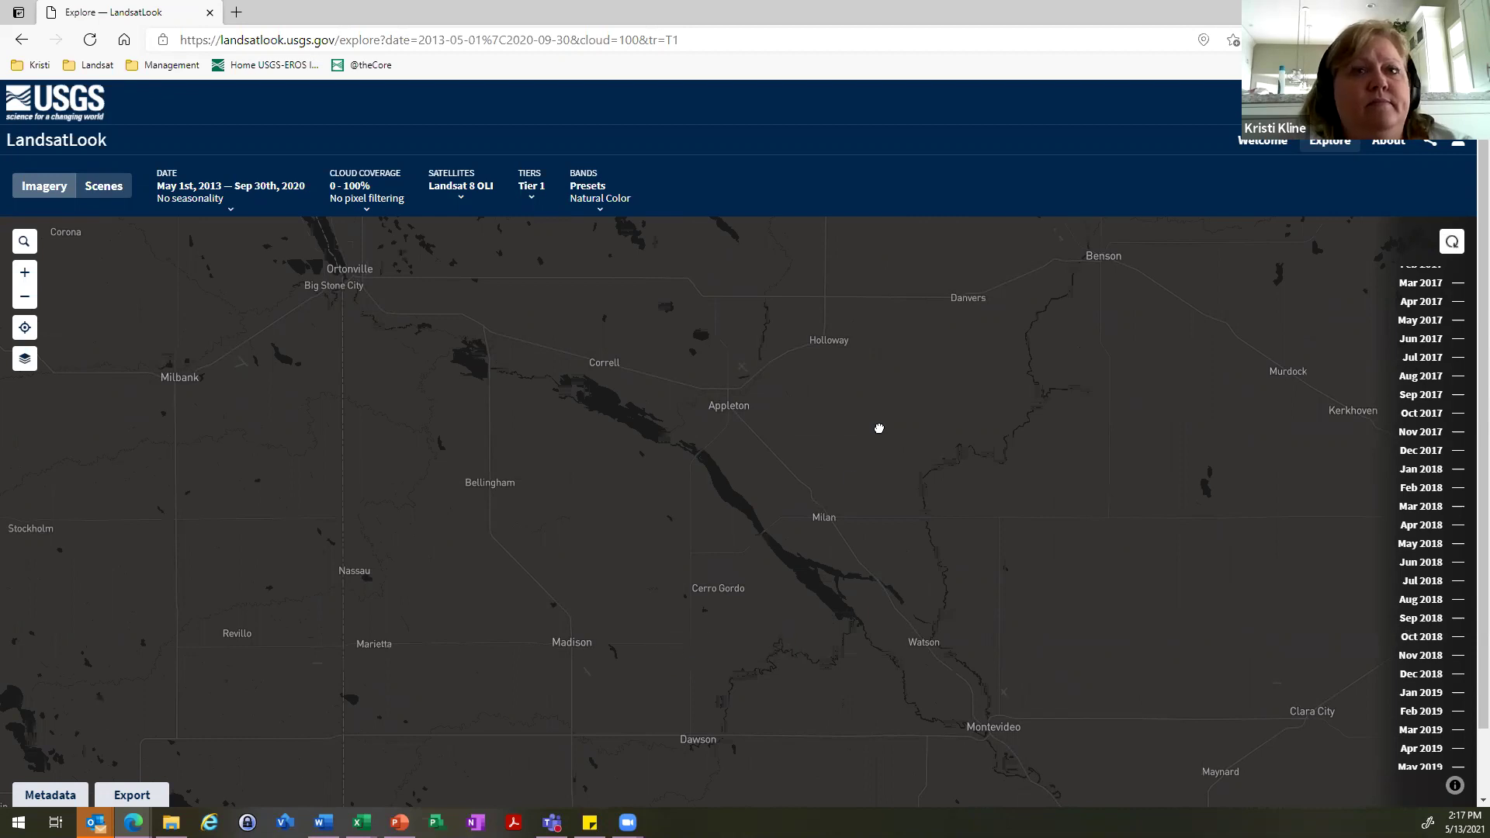
{"action": "left_click_drag", "start_coordinate": [786, 634], "coordinate": [879, 428]}
{"action": "scroll", "coordinate": [892, 467], "scroll_direction": "down", "scroll_amount": 2}
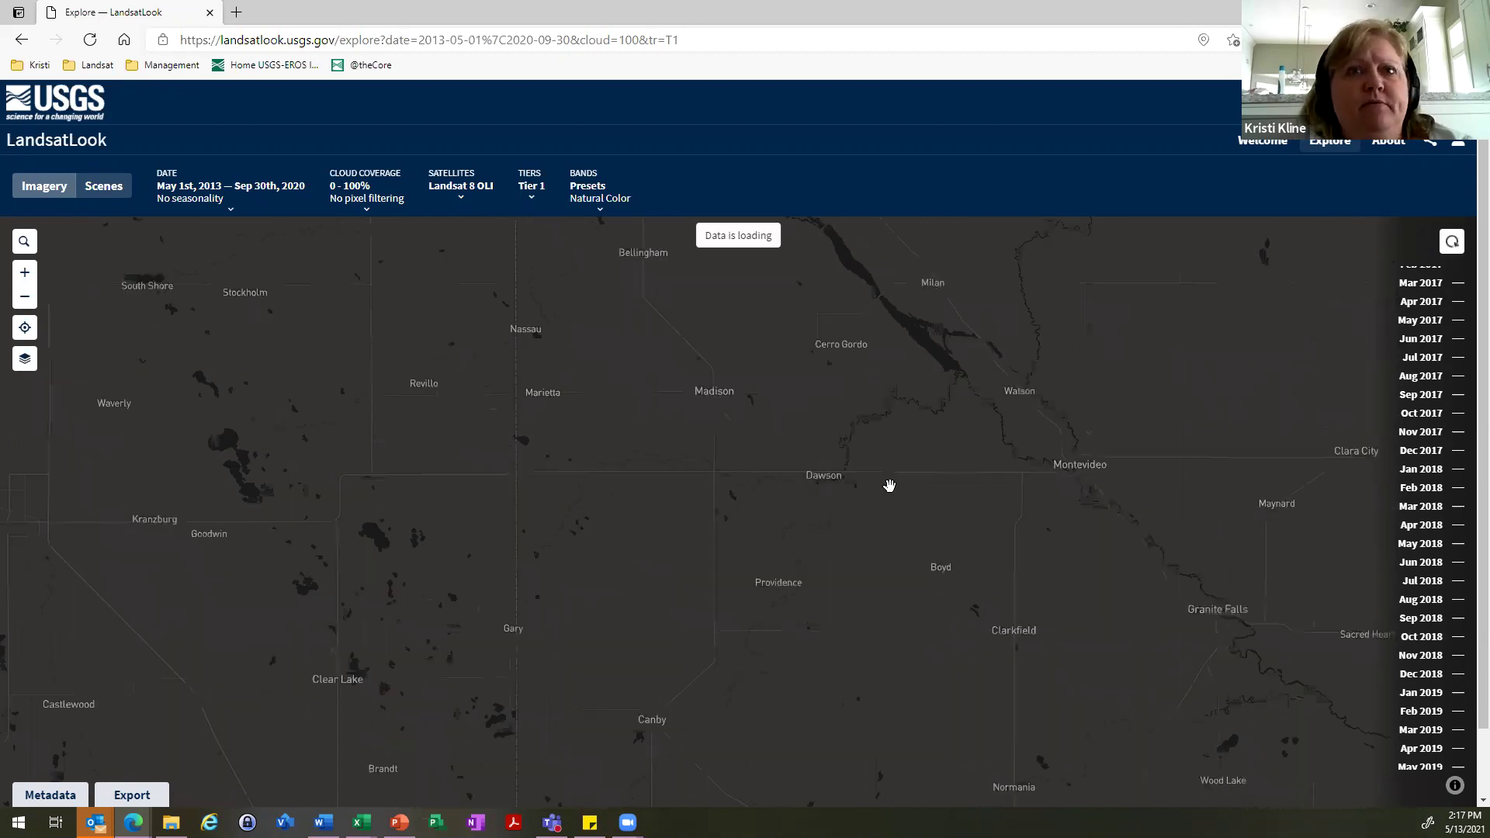
{"action": "scroll", "coordinate": [891, 486], "scroll_direction": "down", "scroll_amount": 2}
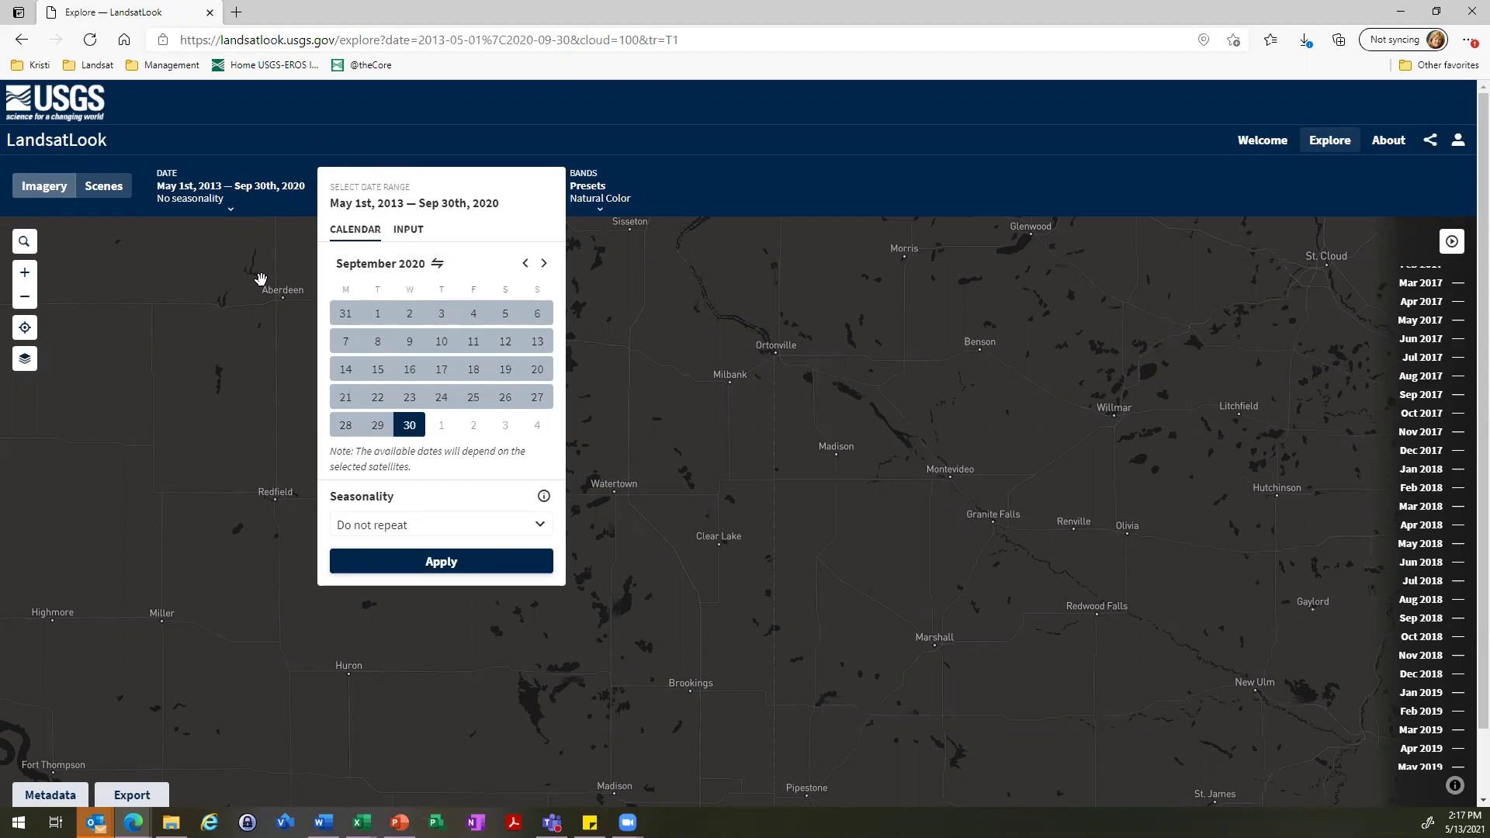
- Look at the month view for 2020 in the date range calendar and close it
{"action": "left_click", "coordinate": [438, 265]}
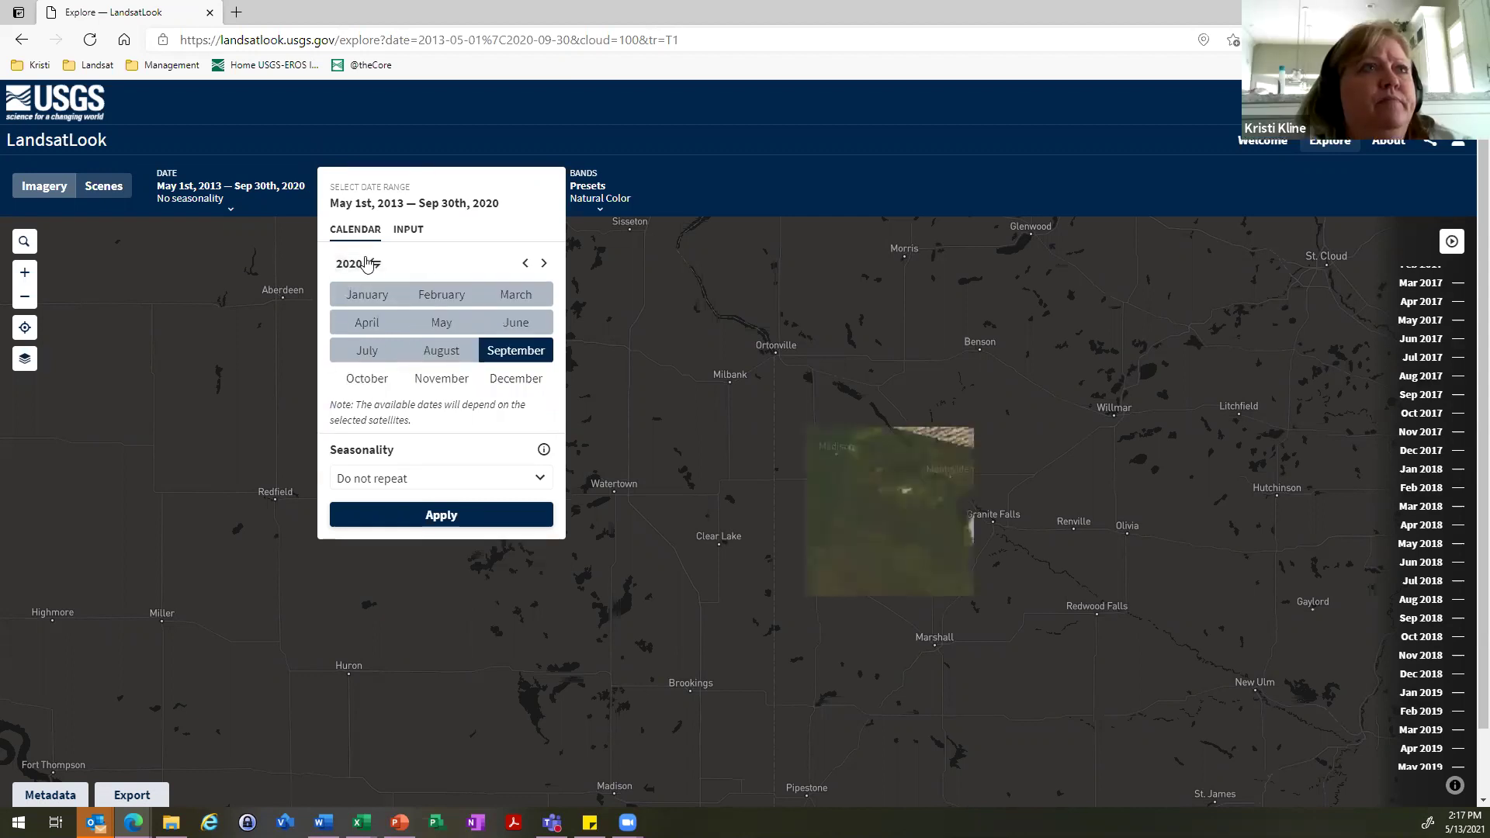
{"action": "left_click", "coordinate": [792, 165]}
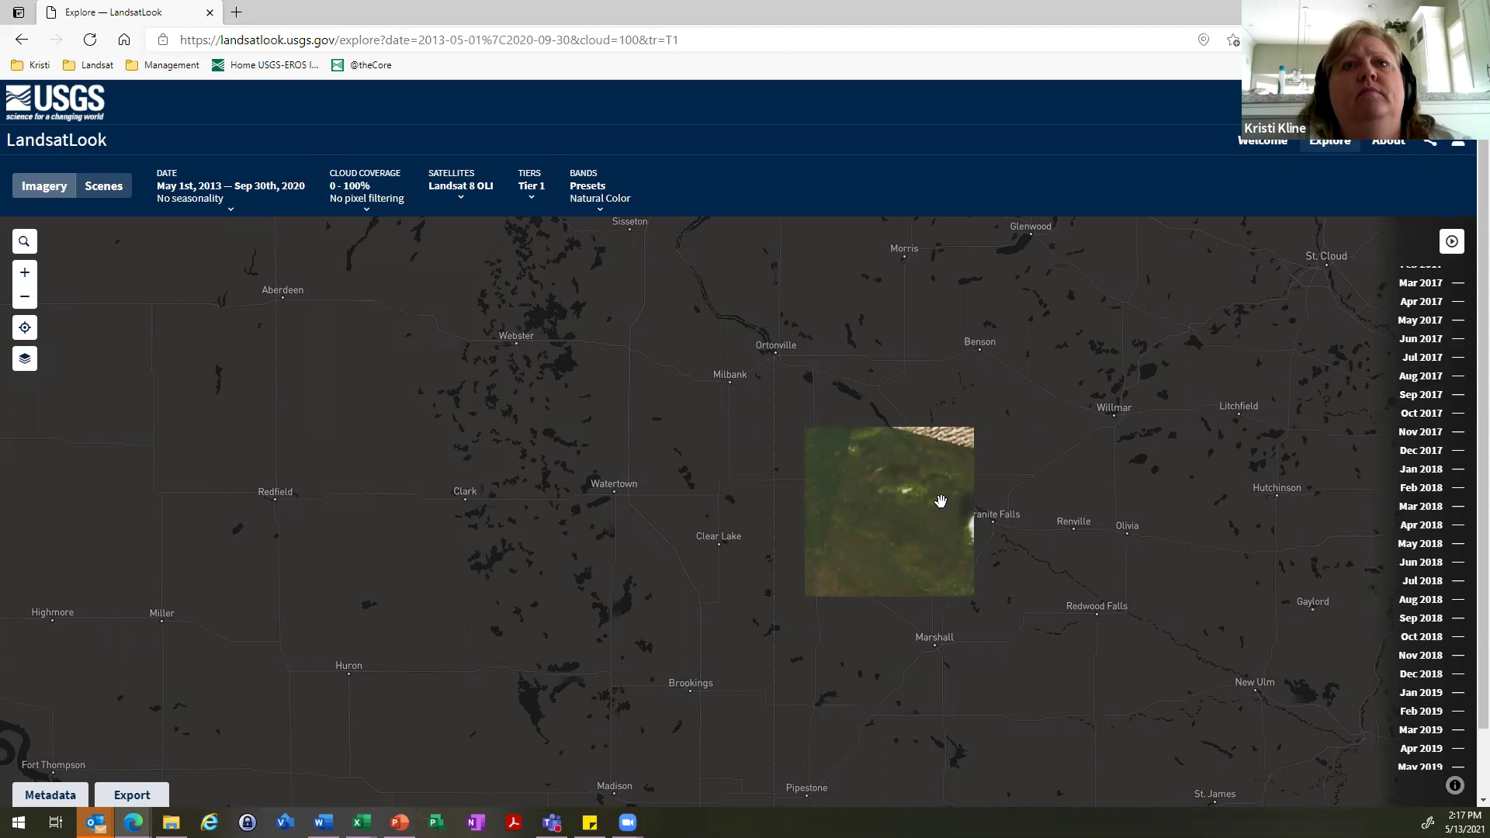
- Enable cloud pixel filtering at 0 - 100% cloud coverage for the cloudy imagery around Ortonville
{"action": "left_click_drag", "start_coordinate": [887, 540], "coordinate": [887, 624]}
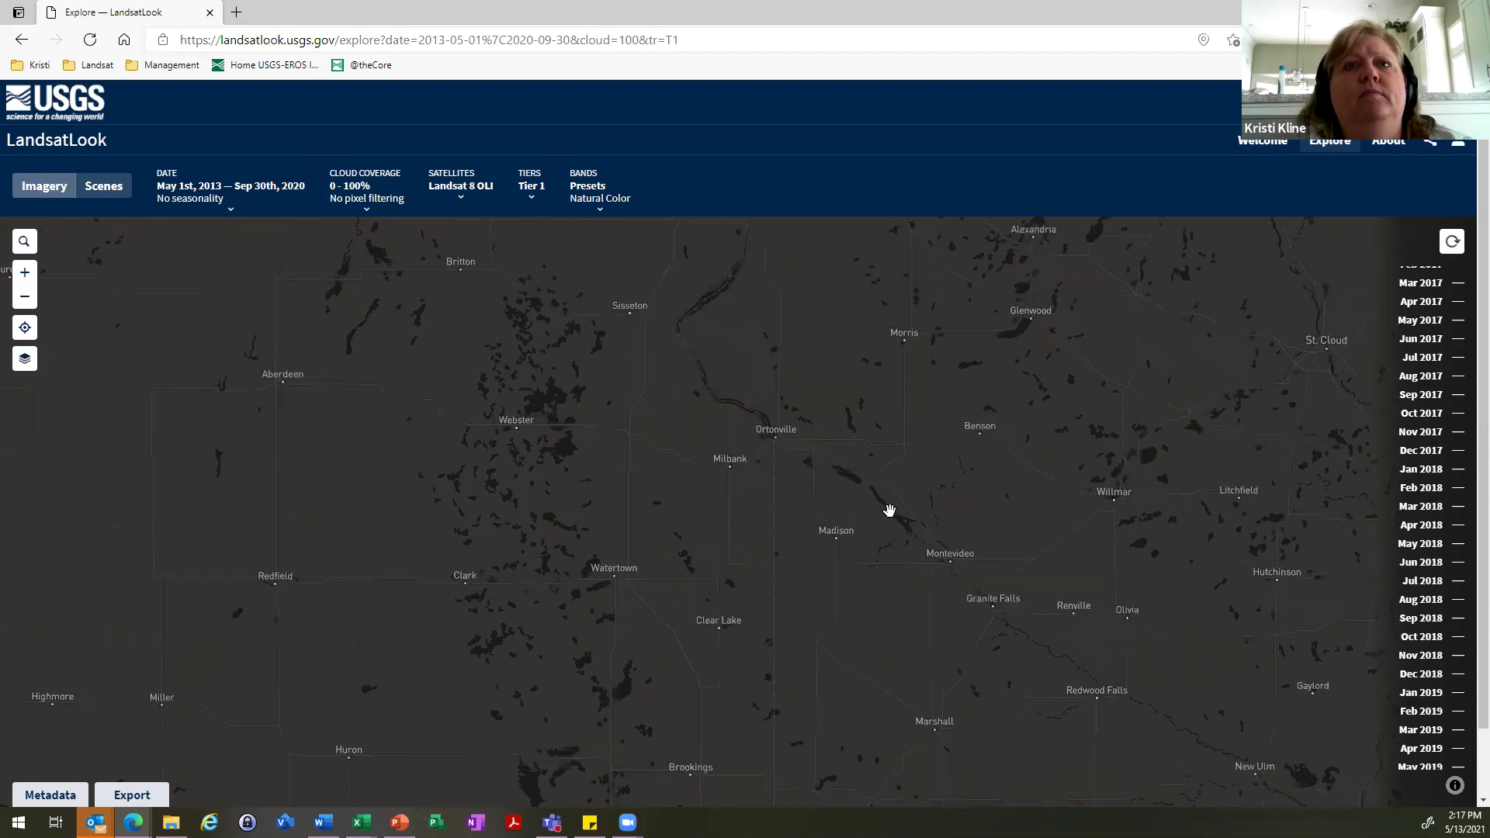
{"action": "scroll", "coordinate": [890, 509], "scroll_direction": "up", "scroll_amount": 2}
{"action": "scroll", "coordinate": [890, 510], "scroll_direction": "up", "scroll_amount": 1}
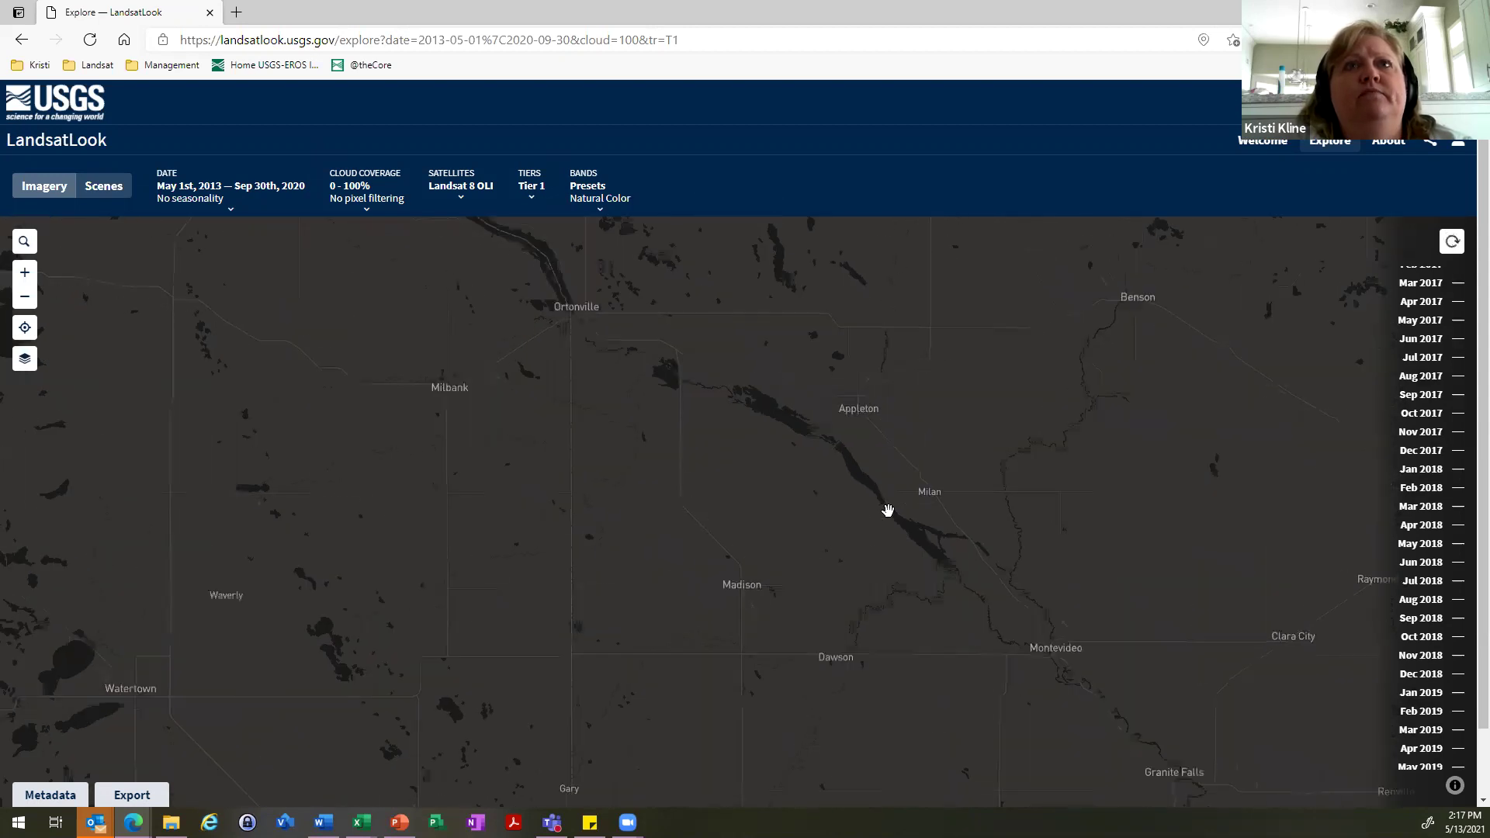
{"action": "left_click_drag", "start_coordinate": [903, 408], "coordinate": [891, 548]}
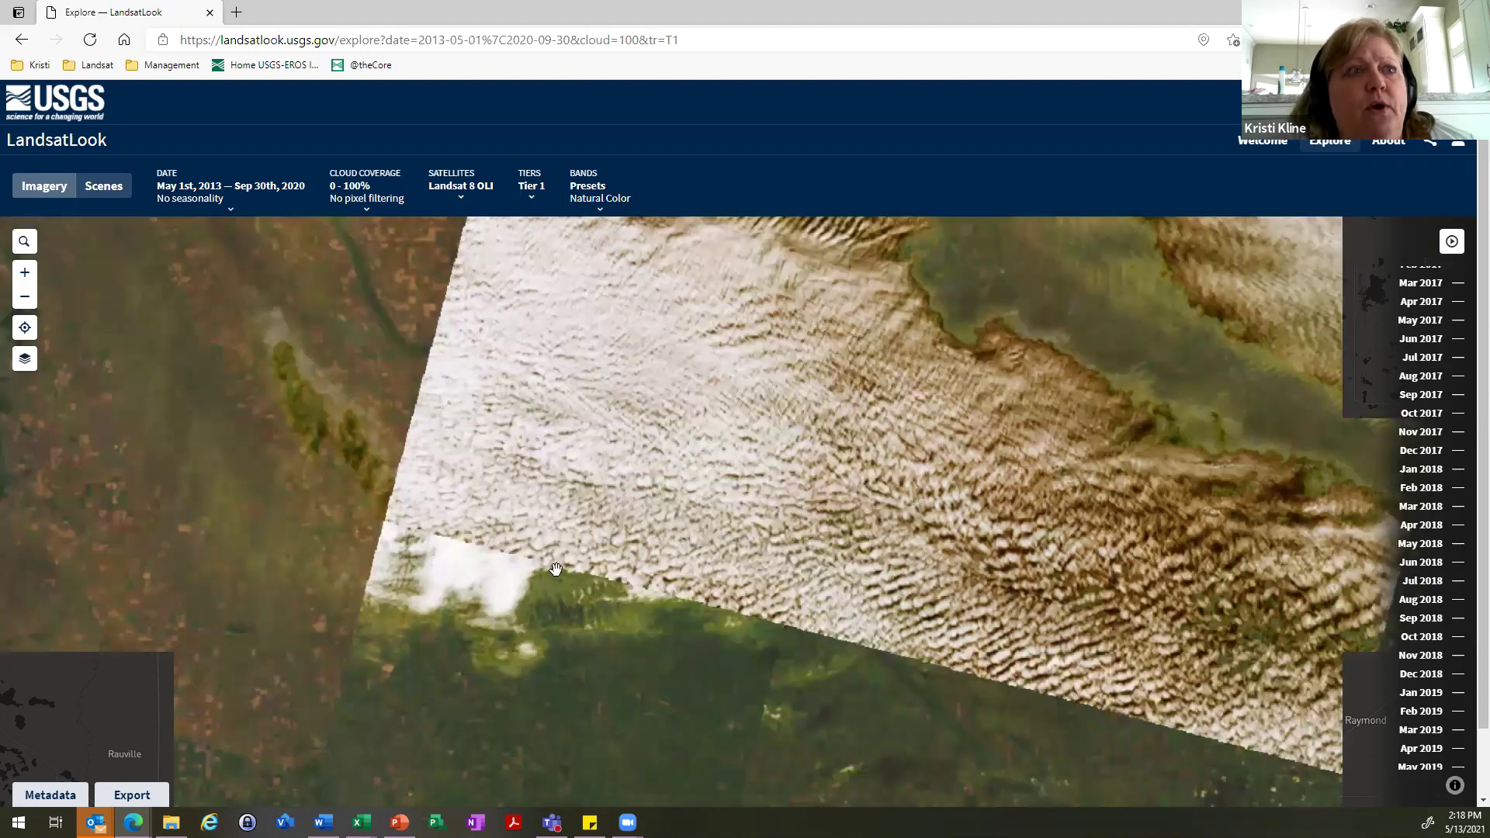
{"action": "left_click", "coordinate": [368, 206]}
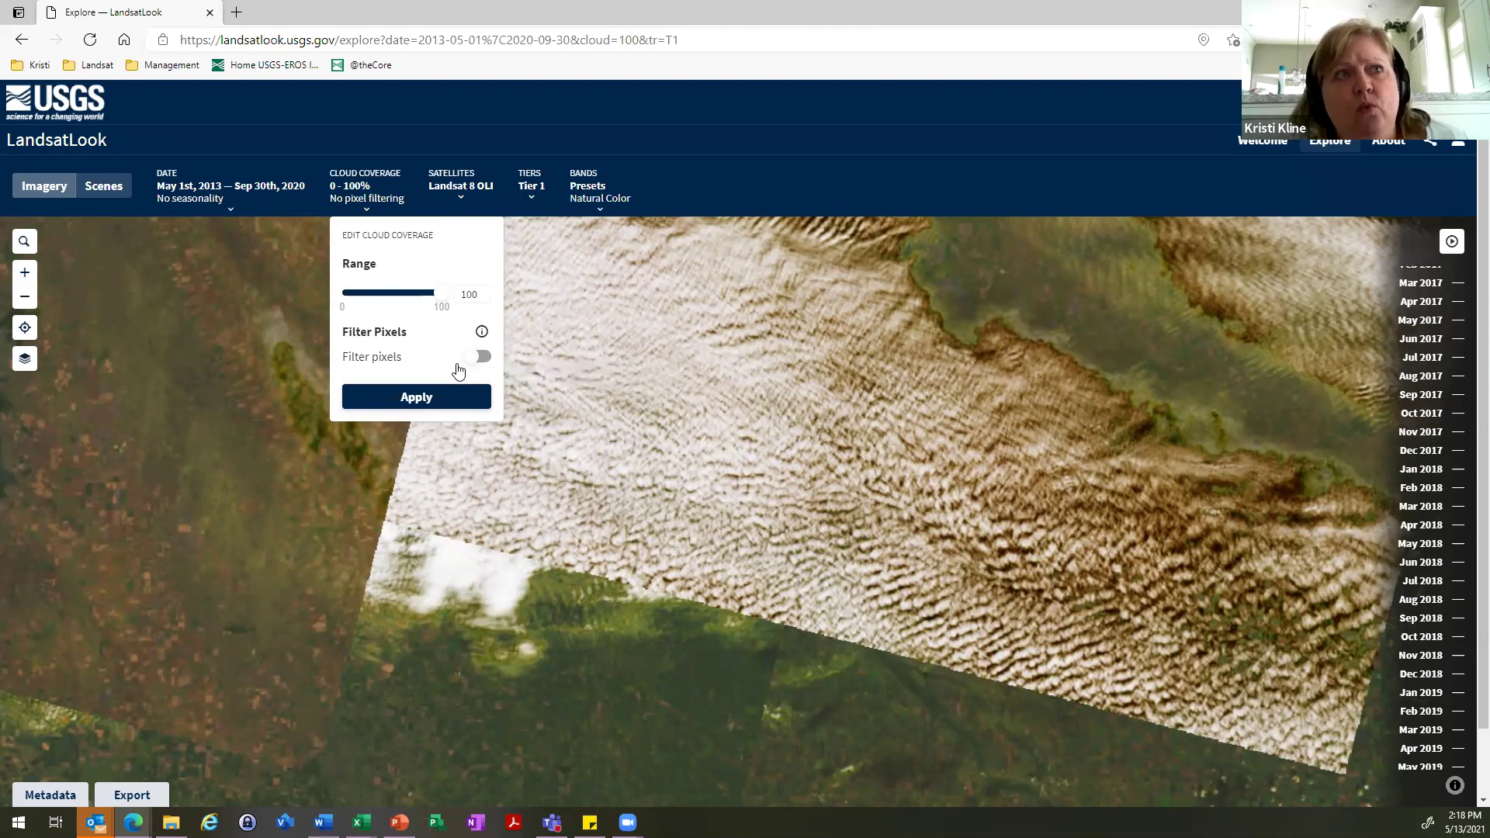
{"action": "left_click", "coordinate": [484, 359]}
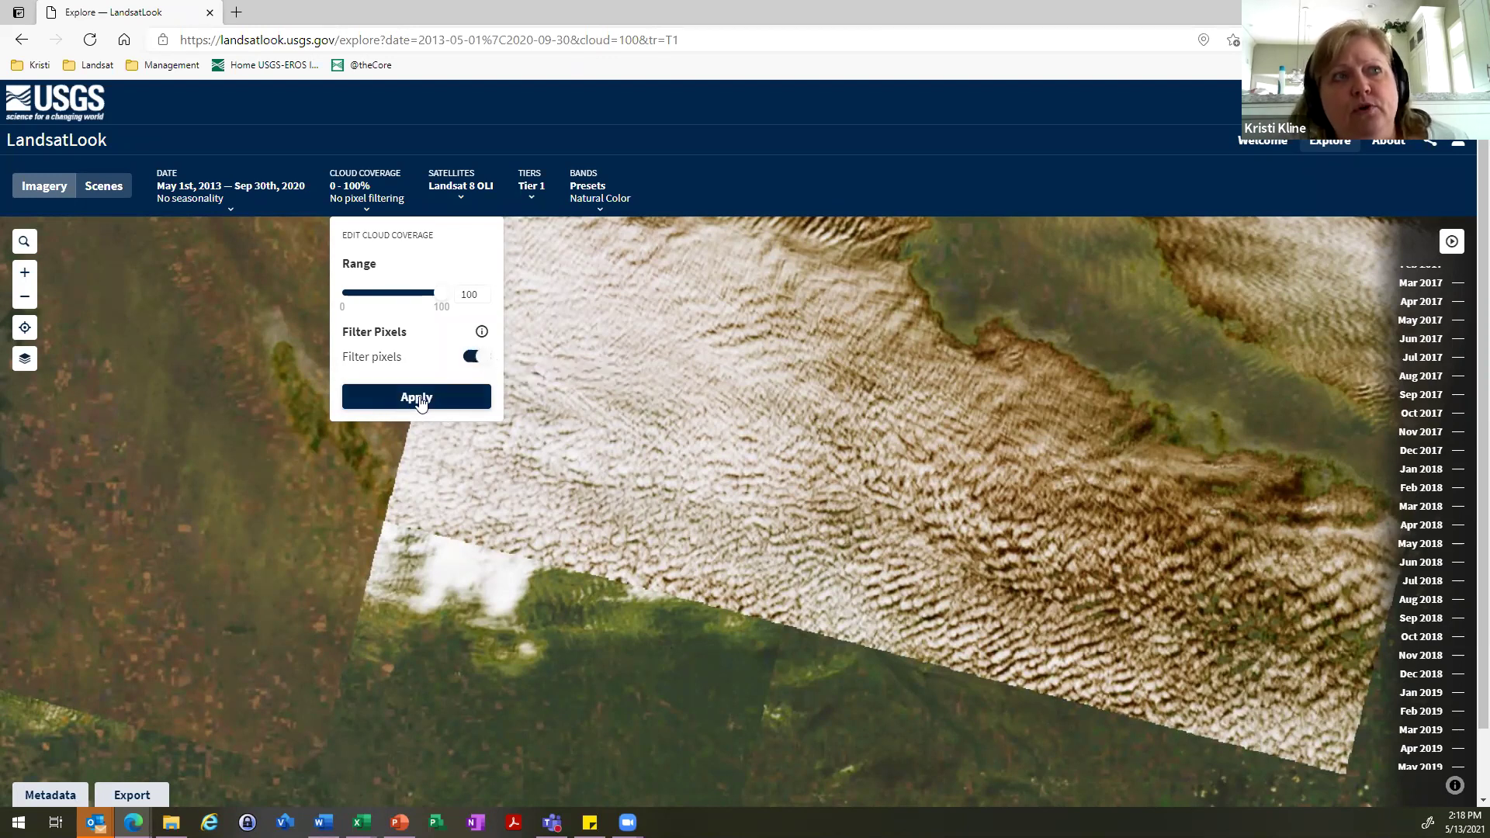
{"action": "left_click", "coordinate": [416, 398]}
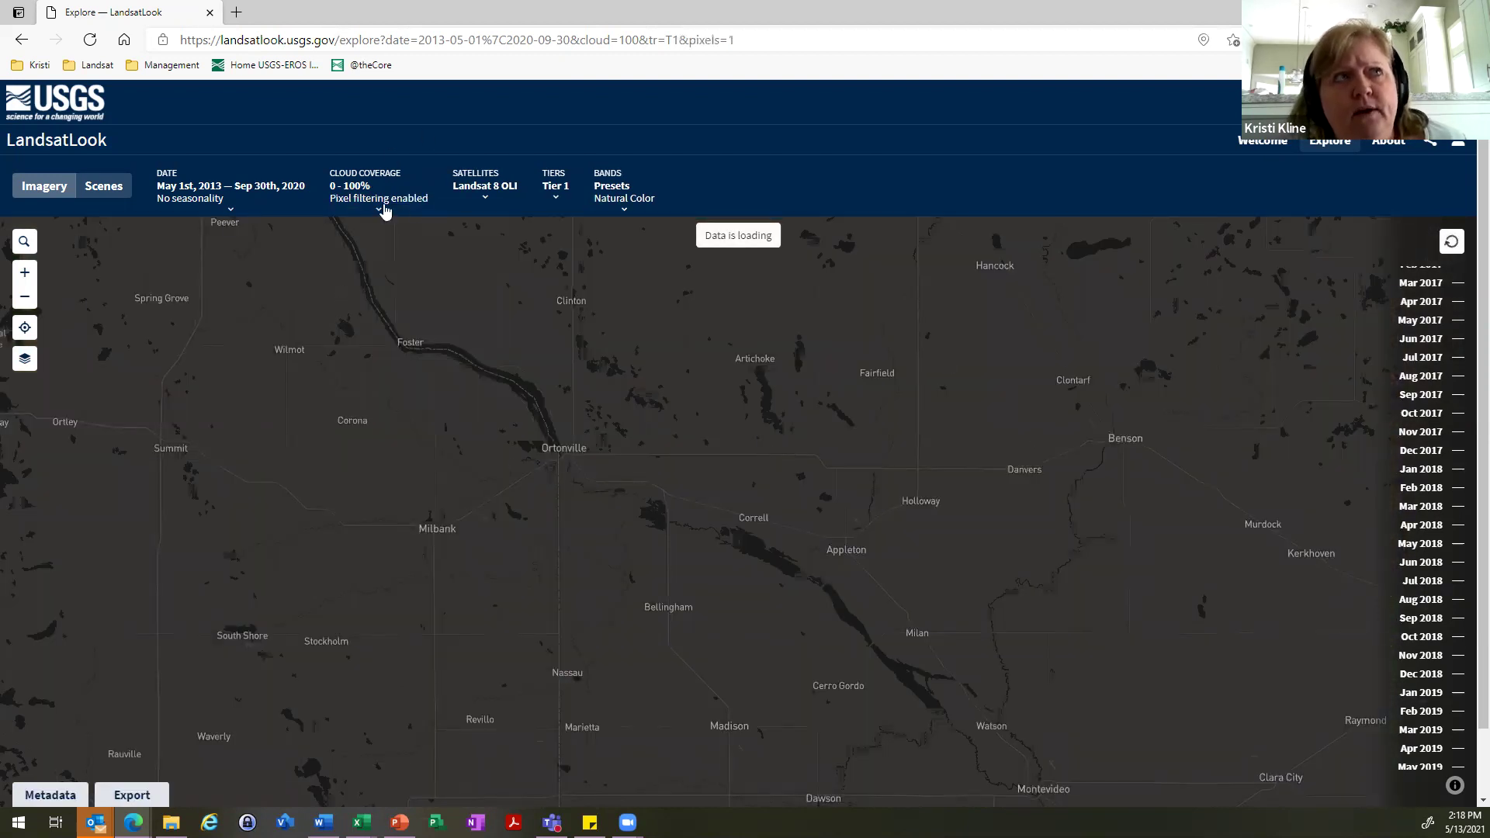
{"action": "left_click", "coordinate": [384, 208]}
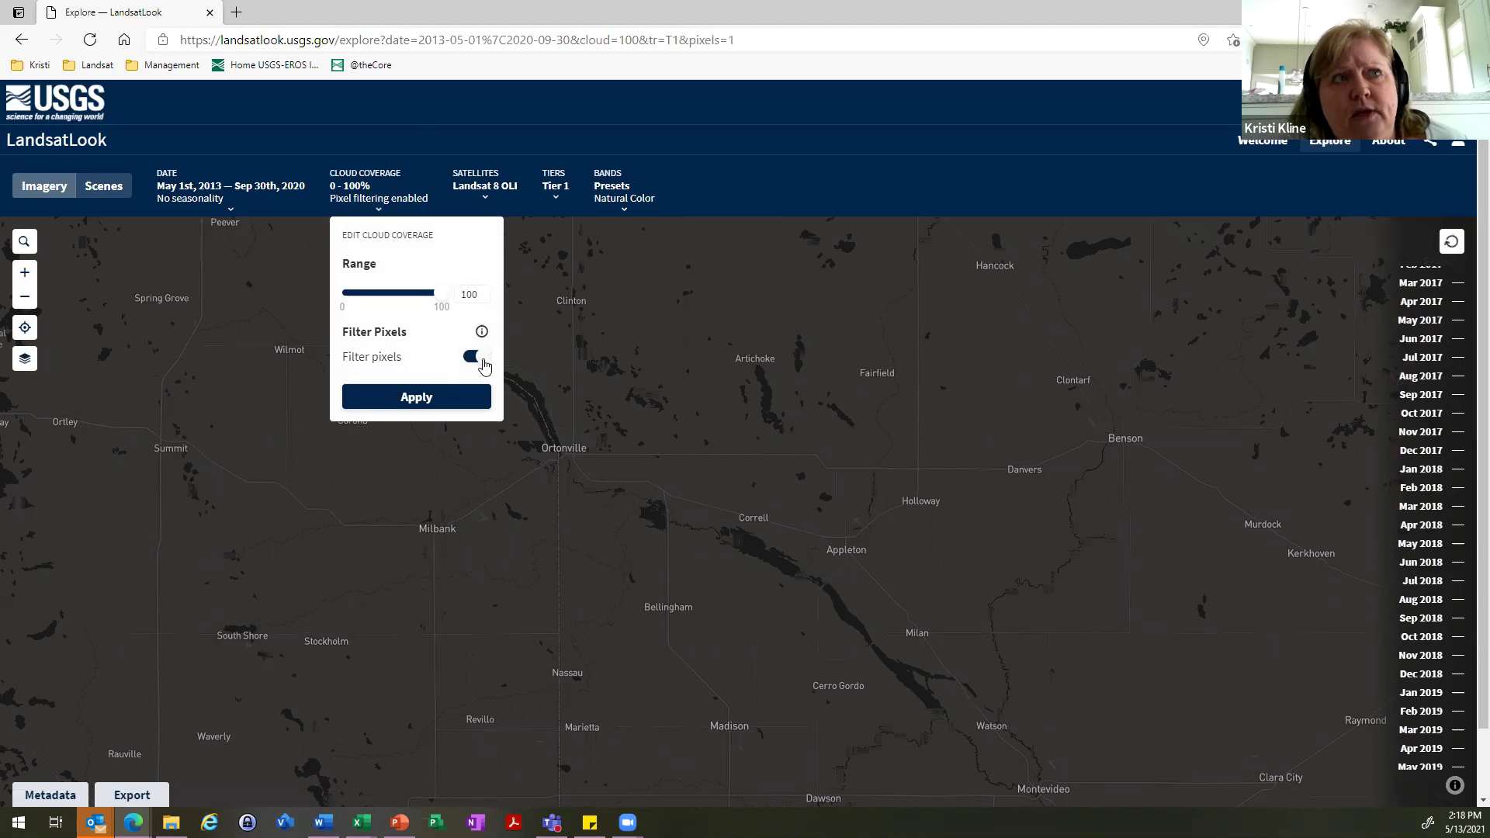
{"action": "left_click", "coordinate": [459, 118]}
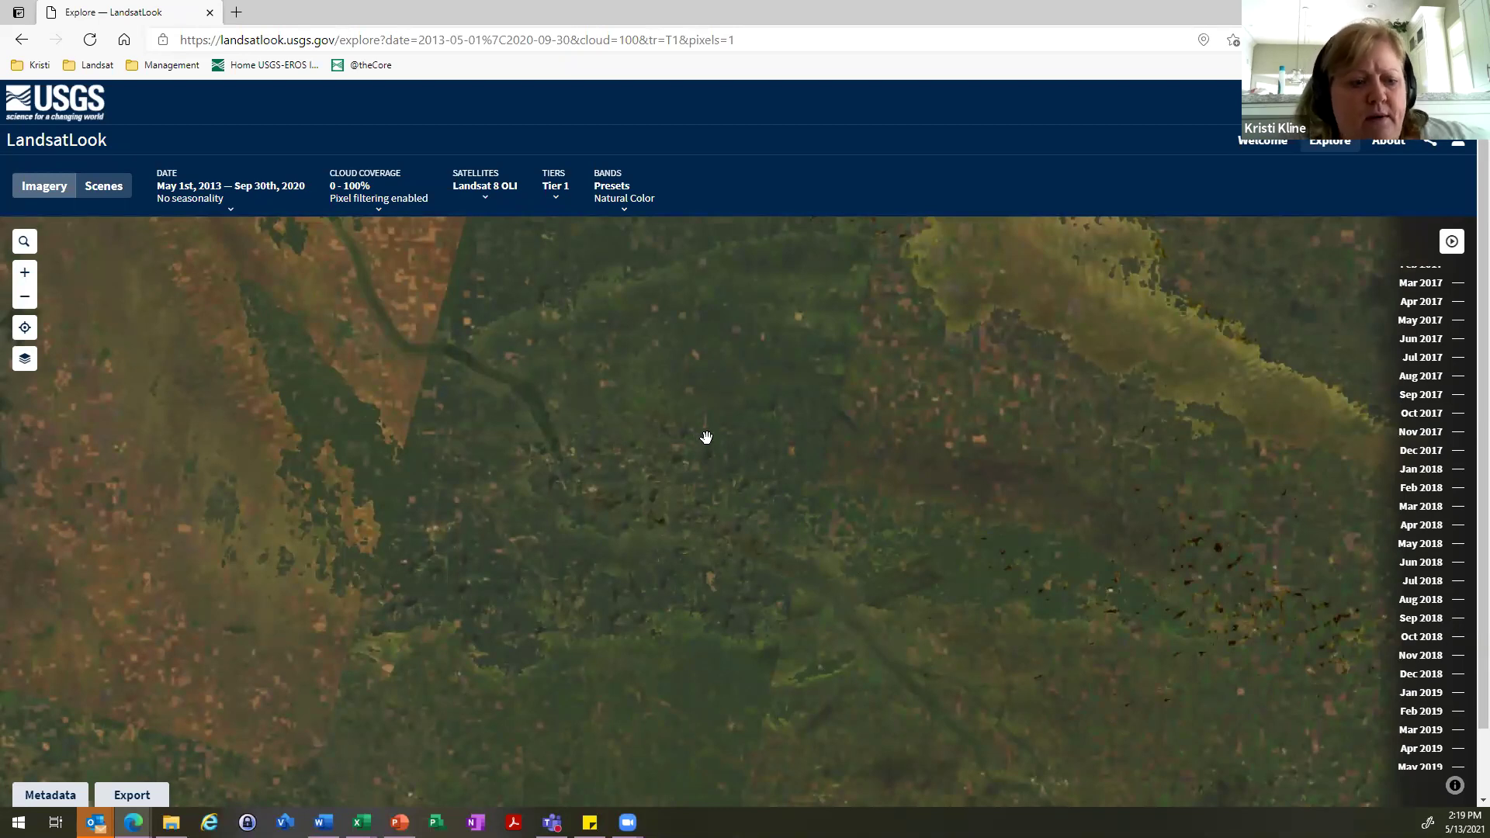
- Open the metadata table for the scenes in the current map area
{"action": "left_click", "coordinate": [59, 804]}
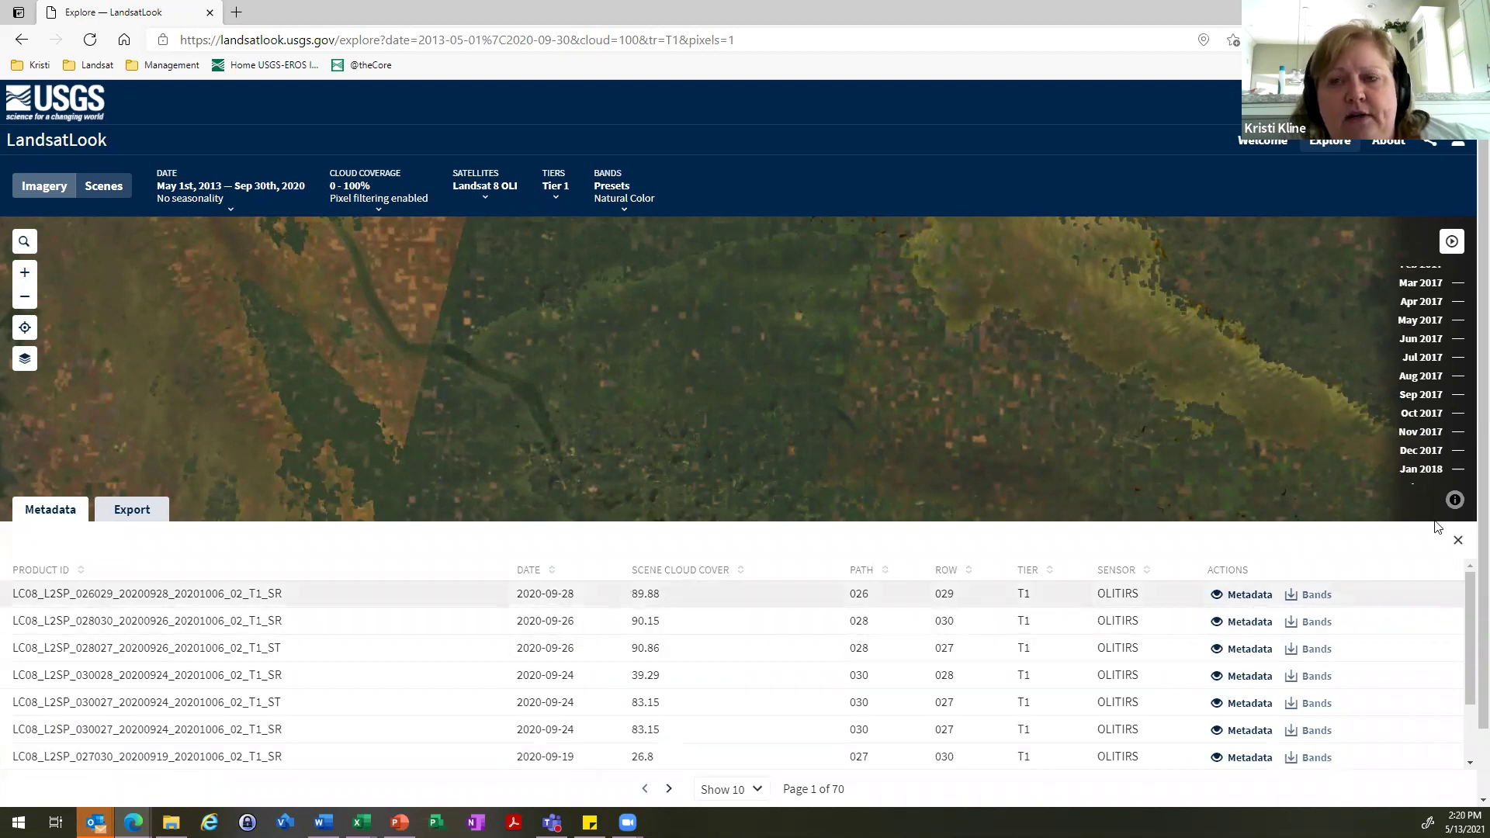
- Open the metadata of scene LC08_L2SP_026029_20200928_20201006_02_T1_SR and review its PRODUCT_CONTENTS section, collapsing the section when done
{"action": "left_click", "coordinate": [1248, 598]}
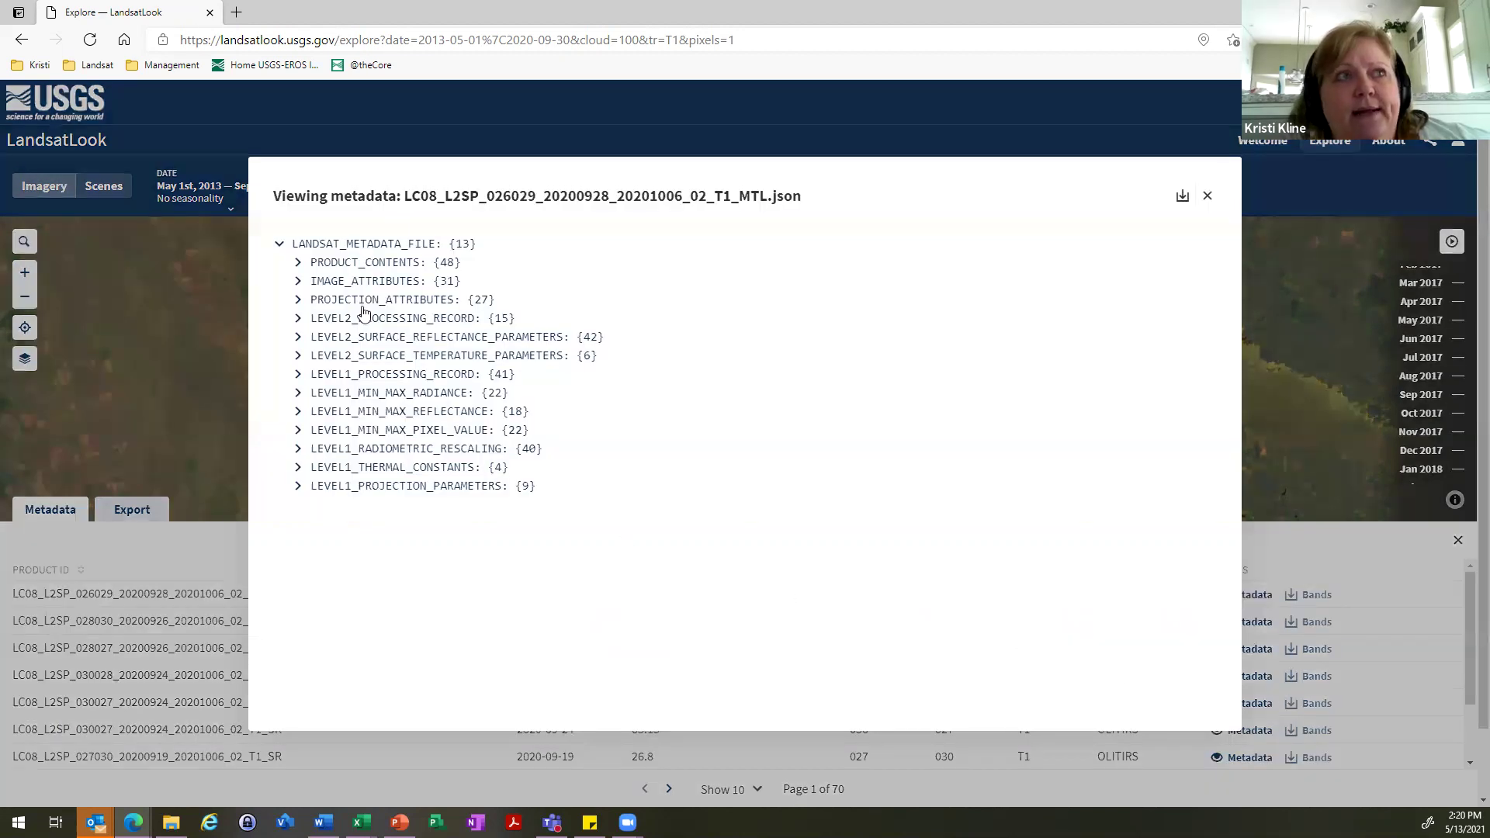
{"action": "left_click", "coordinate": [300, 265]}
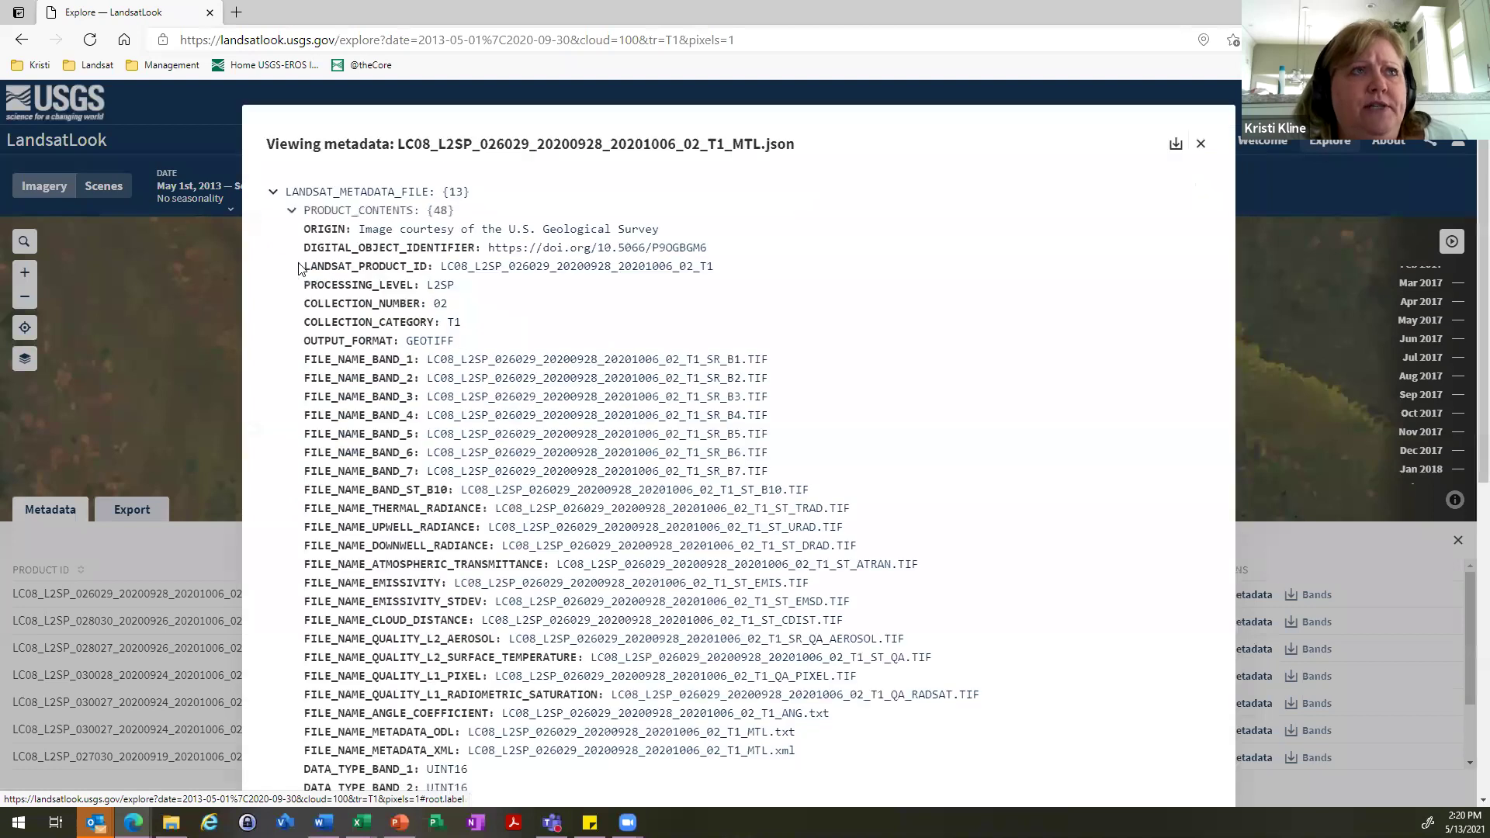
{"action": "scroll", "coordinate": [667, 415], "scroll_direction": "down", "scroll_amount": 6}
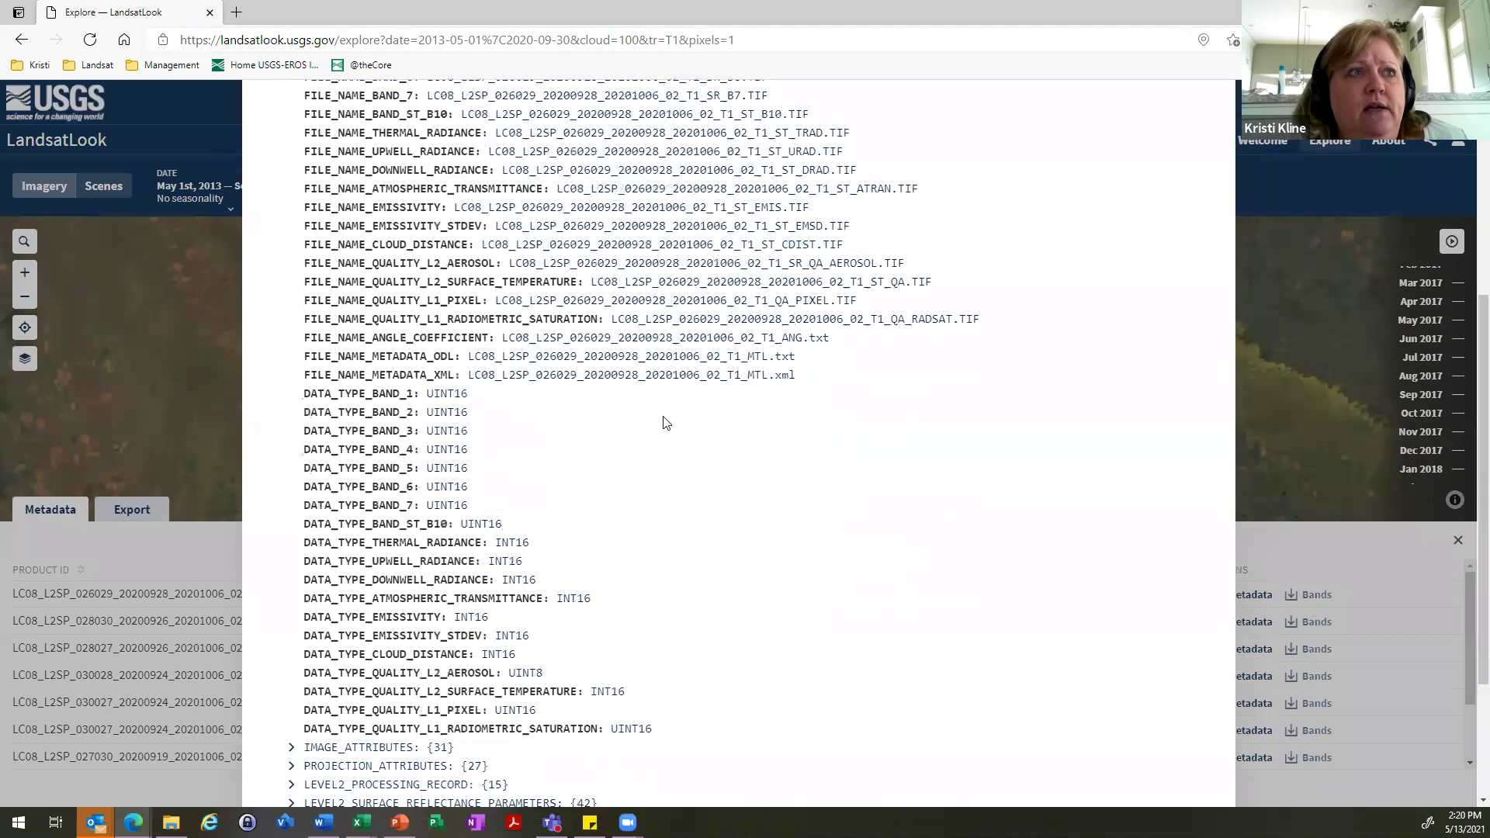
{"action": "scroll", "coordinate": [648, 416], "scroll_direction": "up", "scroll_amount": 6}
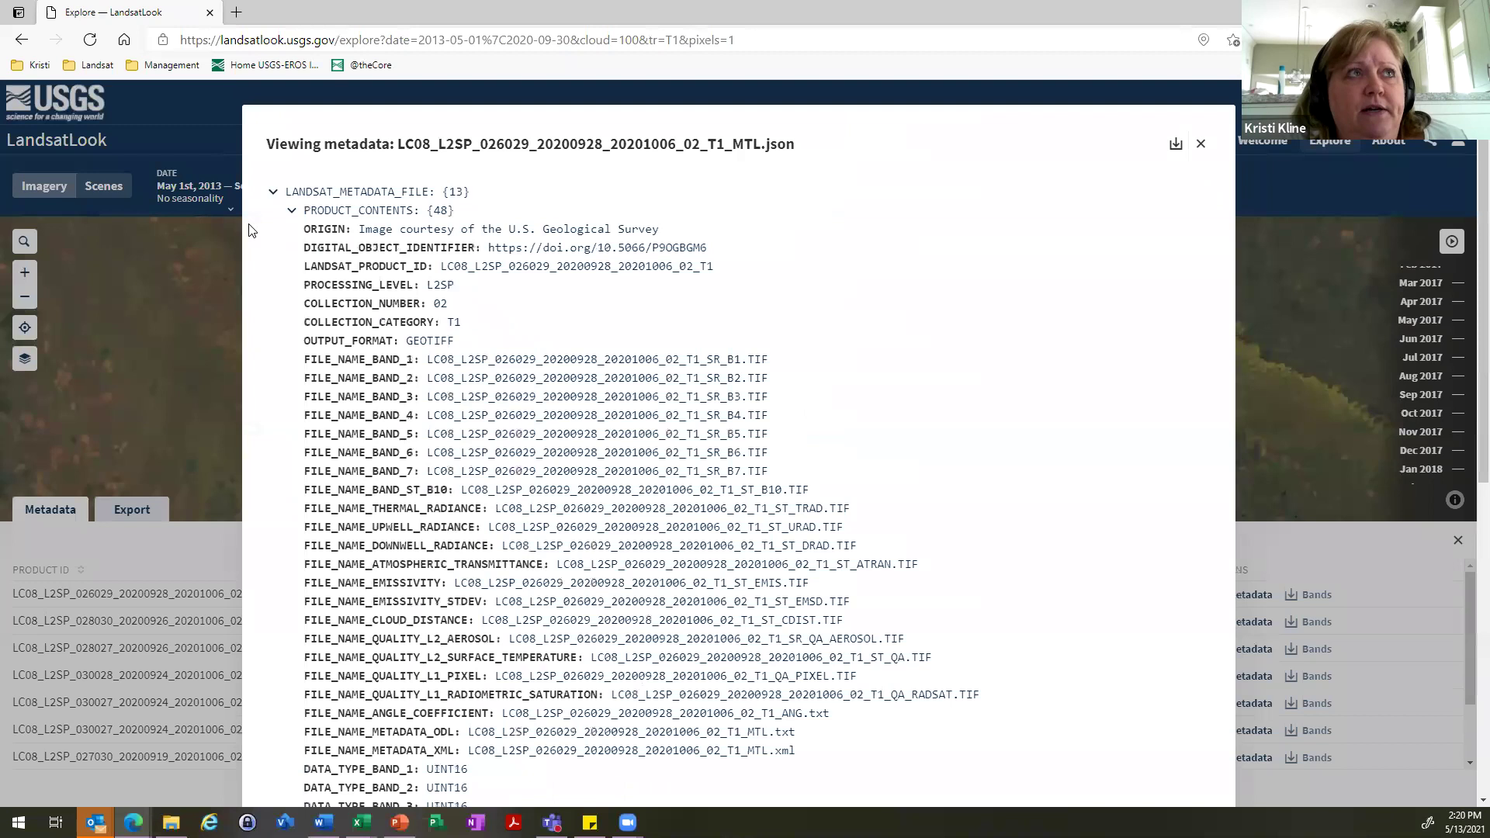
{"action": "left_click", "coordinate": [291, 213]}
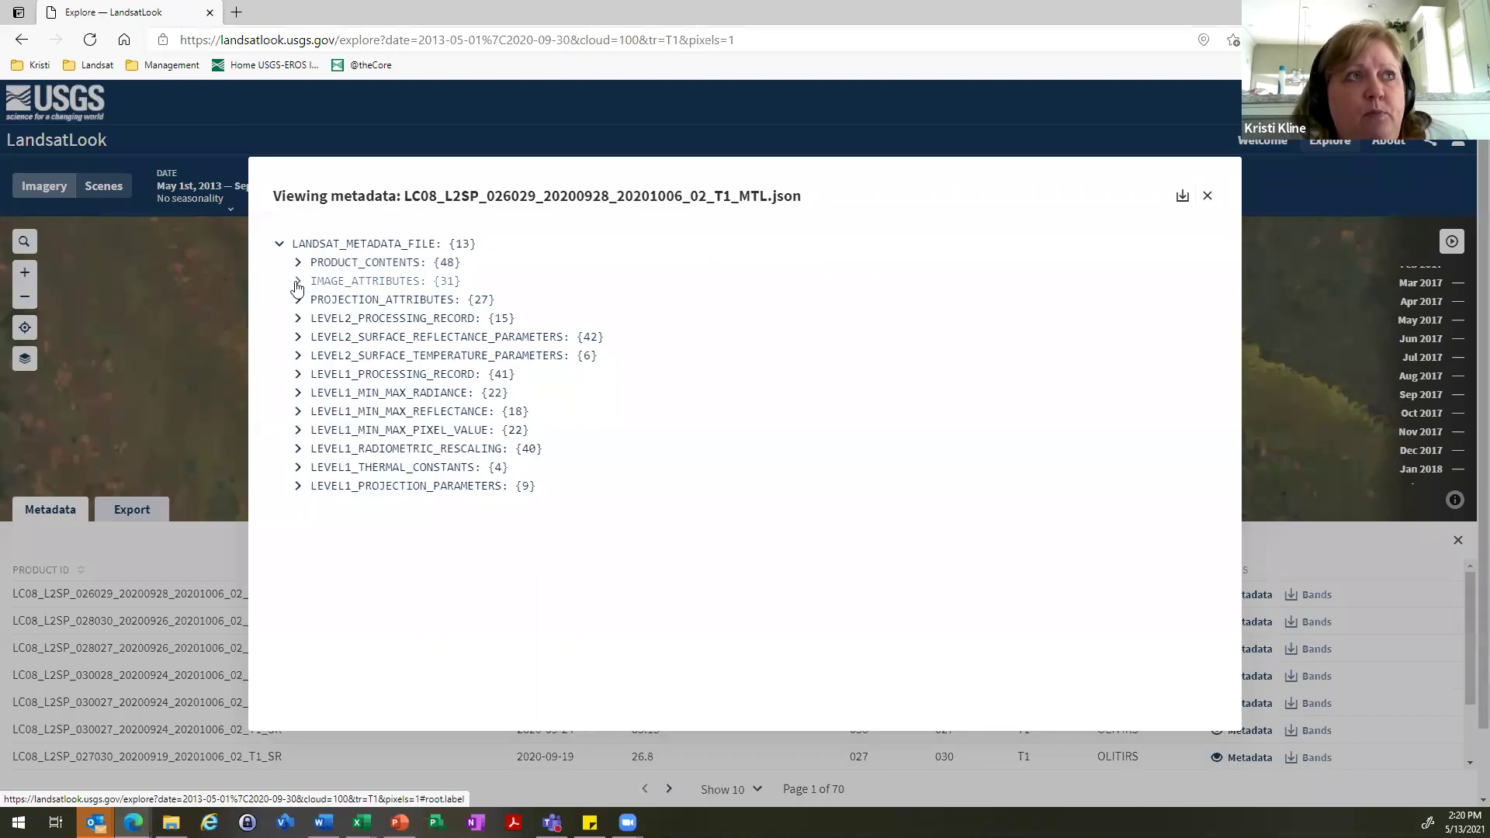
- Review the scene's IMAGE_ATTRIBUTES section, collapse it and close the metadata viewer
{"action": "left_click", "coordinate": [326, 281]}
{"action": "scroll", "coordinate": [466, 377], "scroll_direction": "down", "scroll_amount": 3}
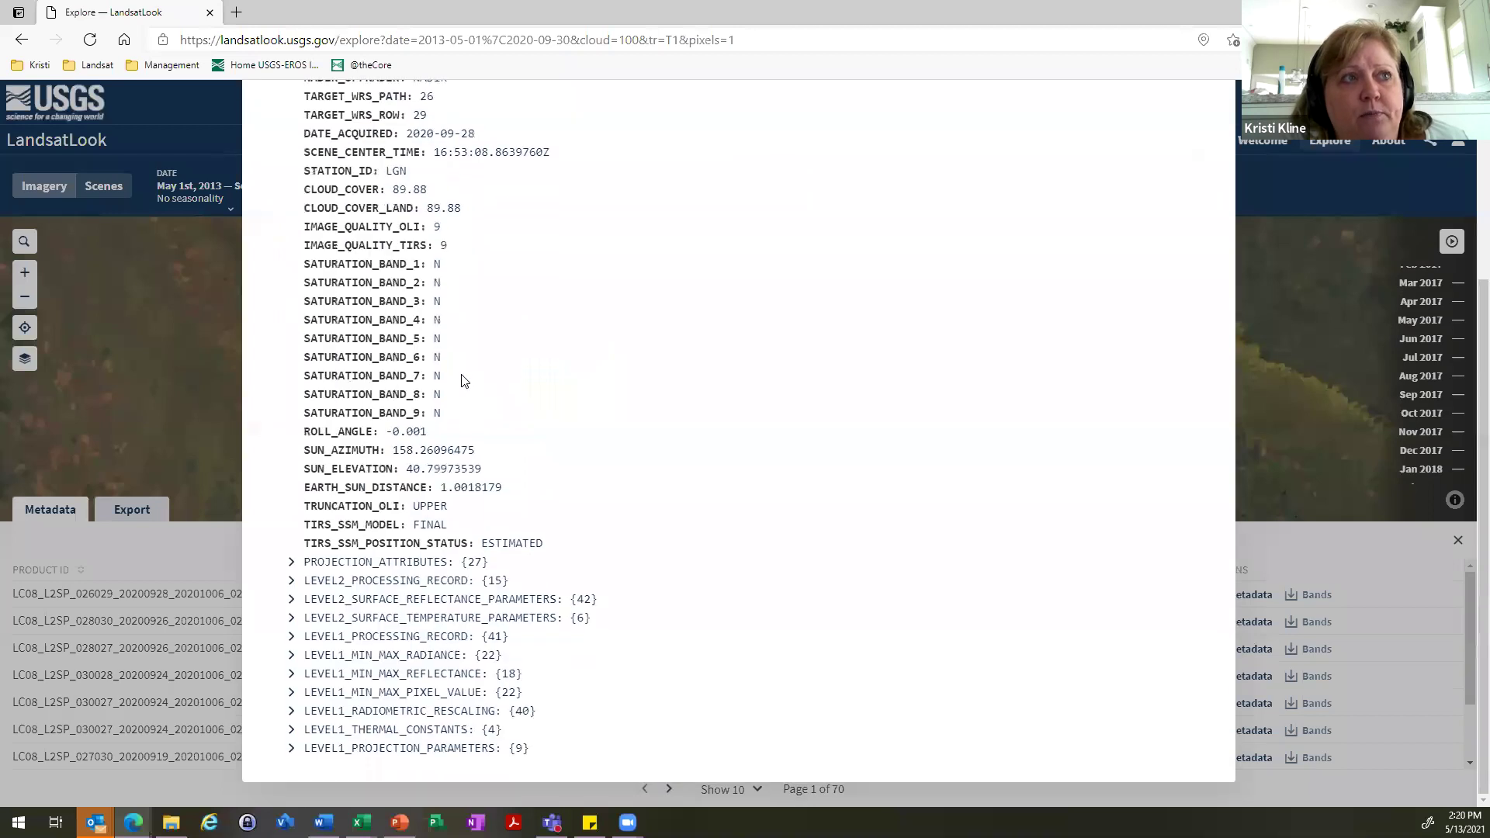
{"action": "scroll", "coordinate": [462, 383], "scroll_direction": "up", "scroll_amount": 5}
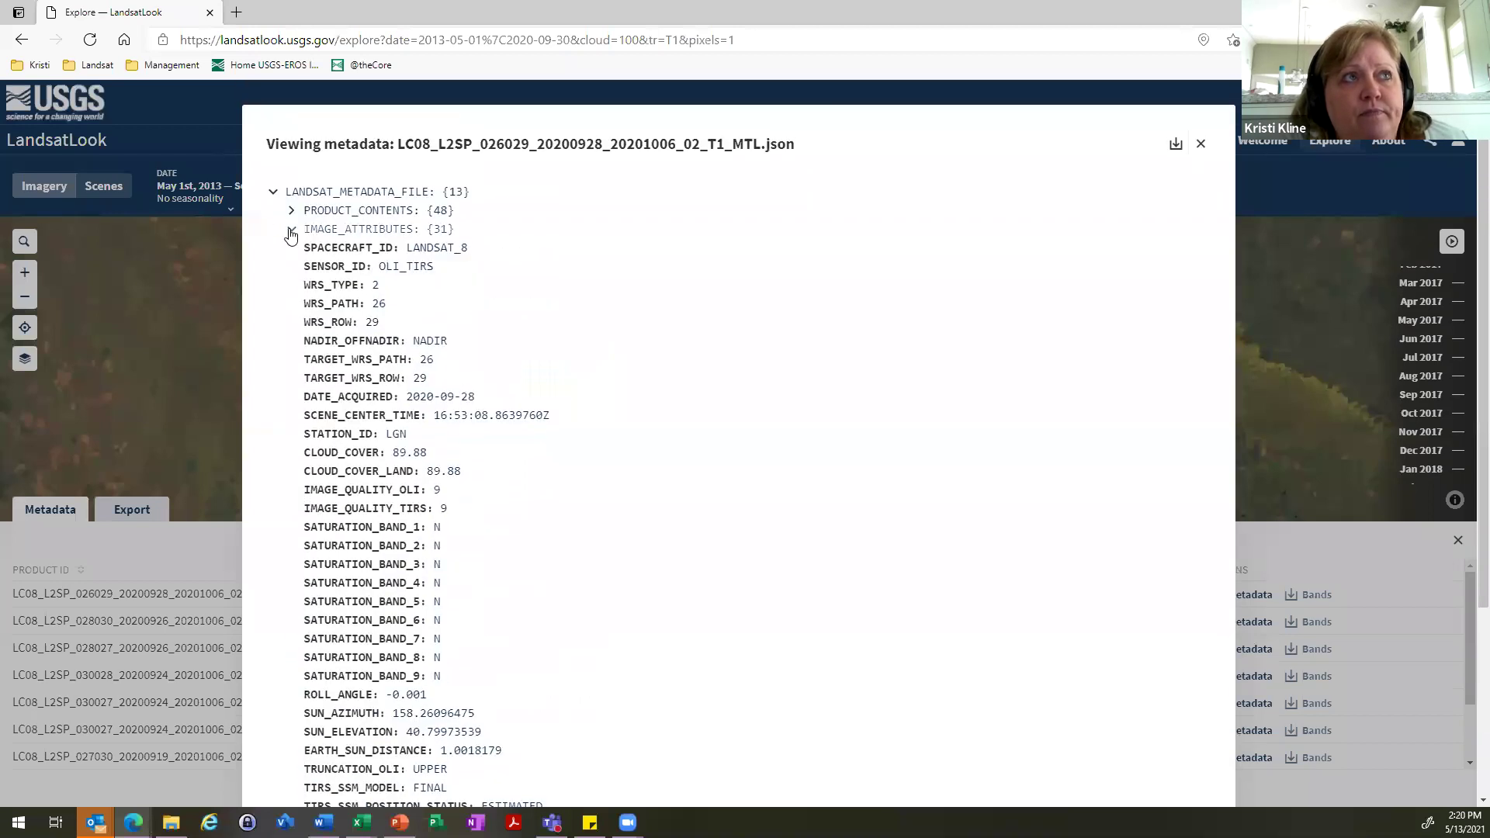
{"action": "left_click", "coordinate": [292, 231]}
{"action": "left_click", "coordinate": [1207, 195]}
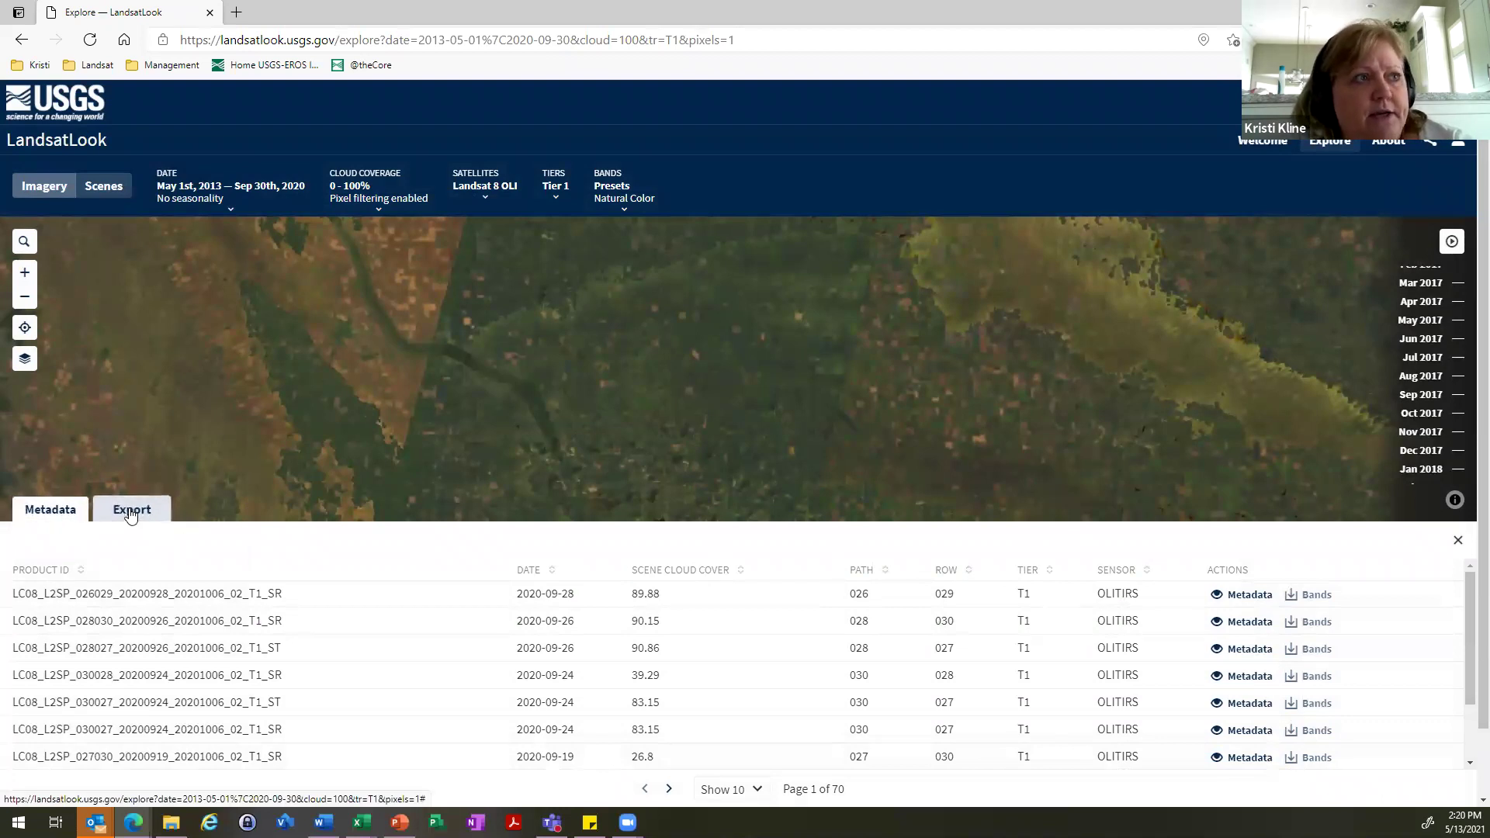
- Export the current map view as an image, view map-view.png and close the image and the downloads list
{"action": "left_click", "coordinate": [134, 511]}
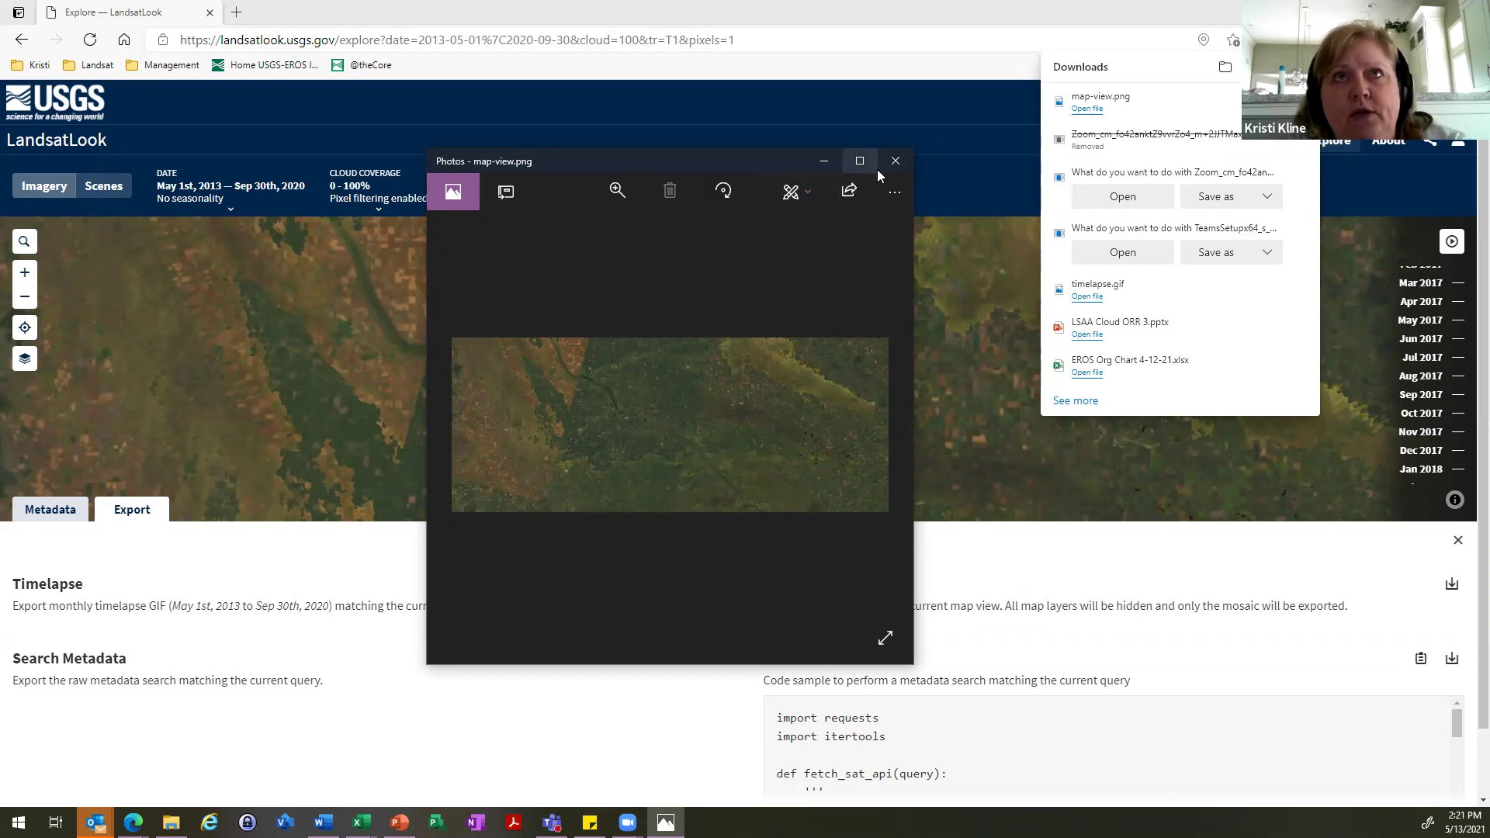
{"action": "left_click", "coordinate": [895, 160]}
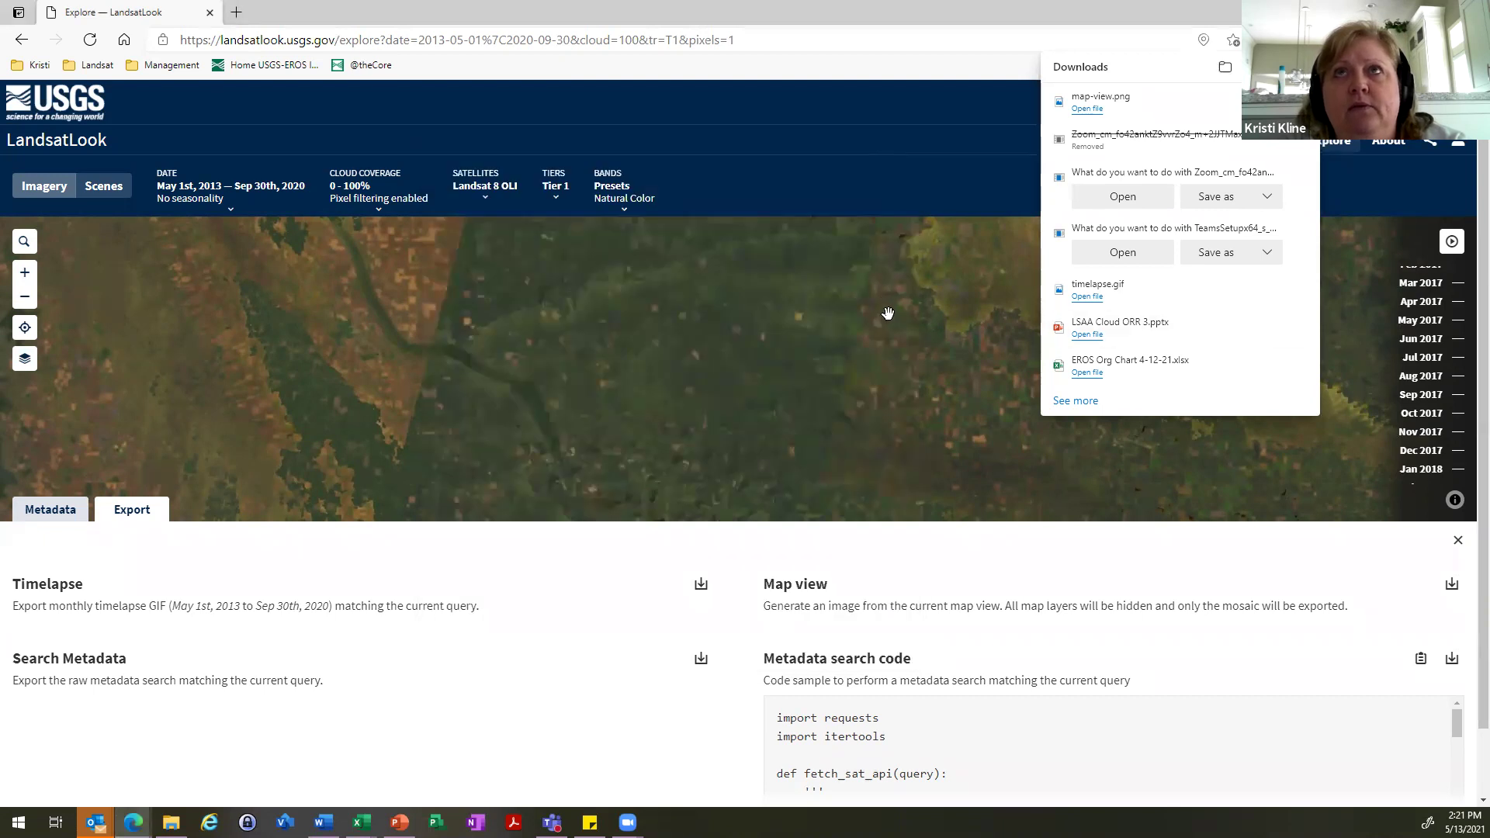
{"action": "left_click", "coordinate": [1307, 40]}
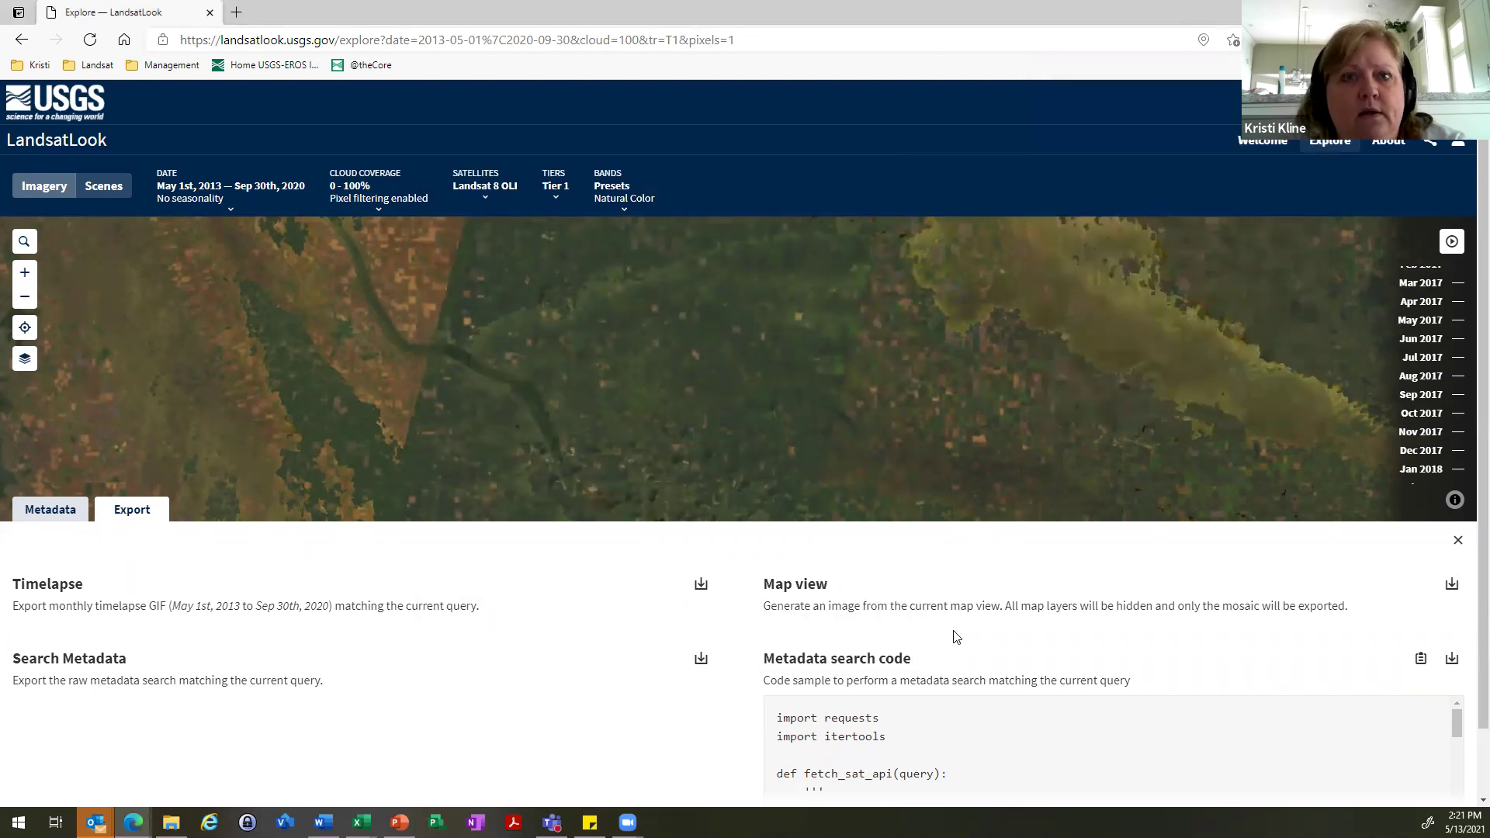
- Read through the metadata search code sample for the current query, down to its bounding box query
{"action": "scroll", "coordinate": [1009, 654], "scroll_direction": "down", "scroll_amount": 1}
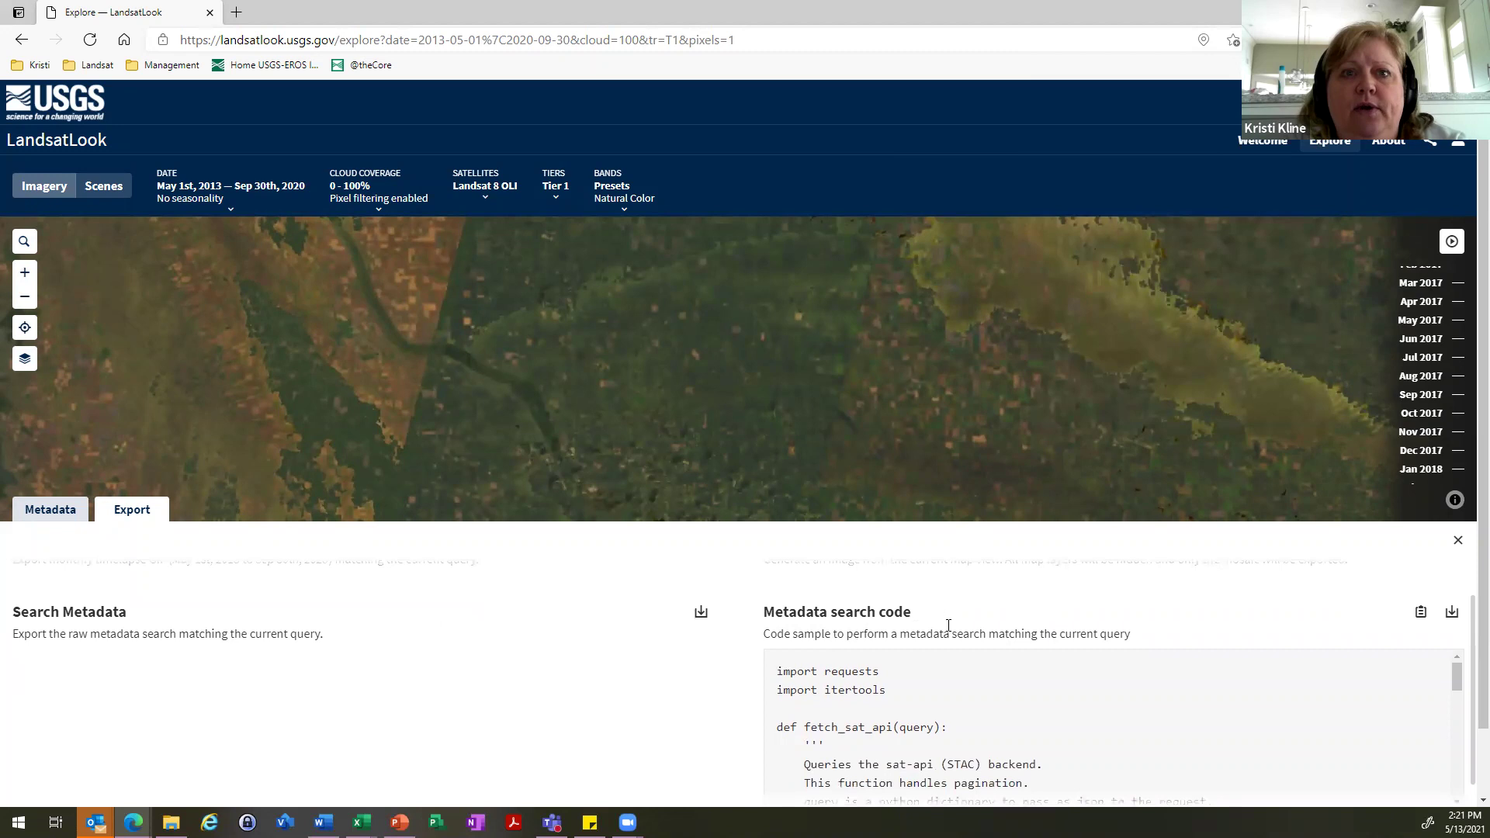
{"action": "scroll", "coordinate": [1105, 591], "scroll_direction": "up", "scroll_amount": 1}
{"action": "scroll", "coordinate": [931, 676], "scroll_direction": "down", "scroll_amount": 2}
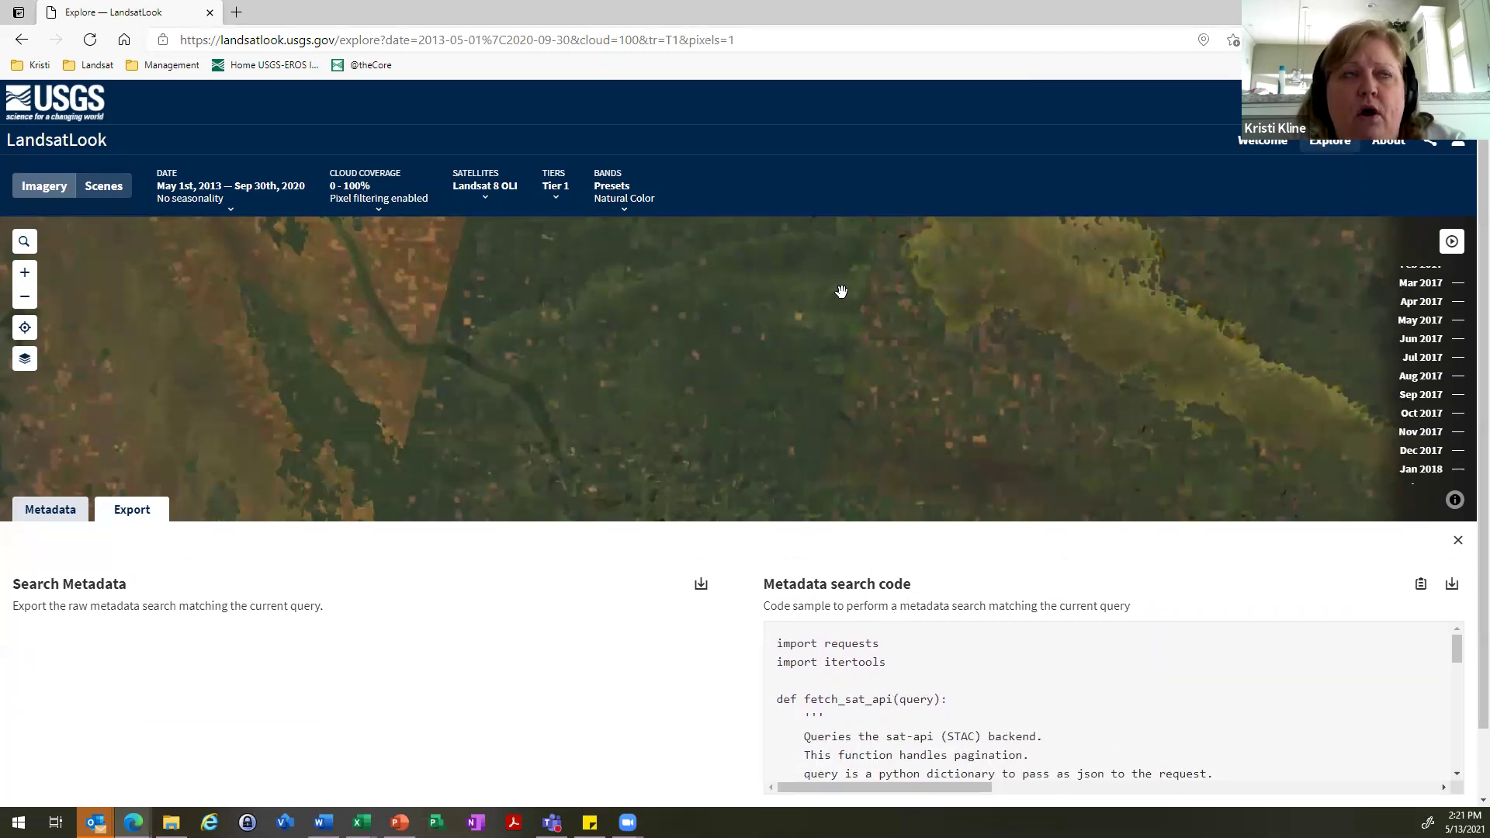
{"action": "scroll", "coordinate": [890, 687], "scroll_direction": "down", "scroll_amount": 1}
{"action": "scroll", "coordinate": [891, 688], "scroll_direction": "down", "scroll_amount": 7}
{"action": "scroll", "coordinate": [890, 688], "scroll_direction": "down", "scroll_amount": 5}
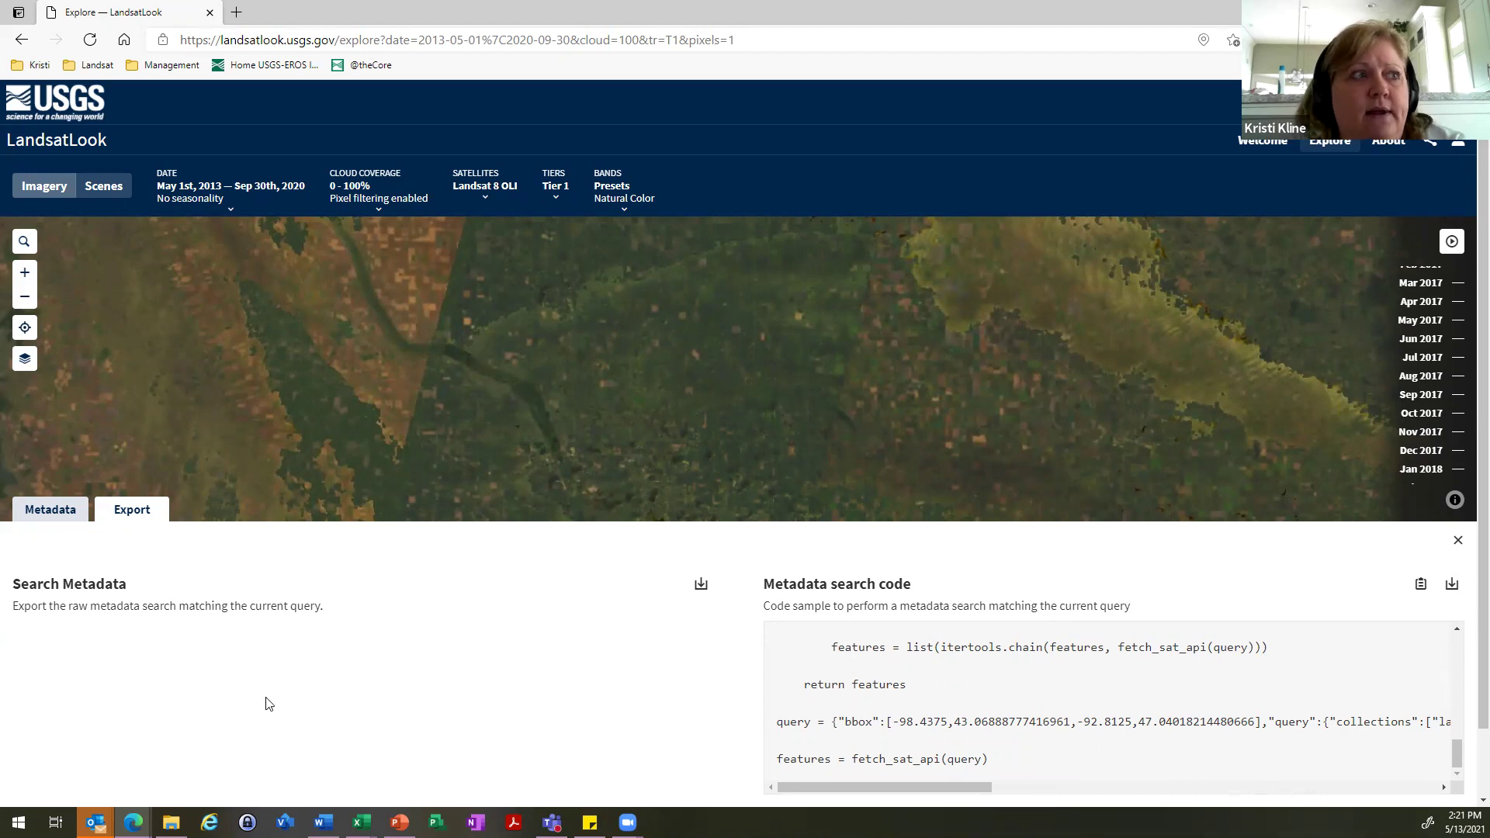
- Compare the scene metadata table with the metadata search code in the export options, and close the export options
{"action": "left_click", "coordinate": [65, 519]}
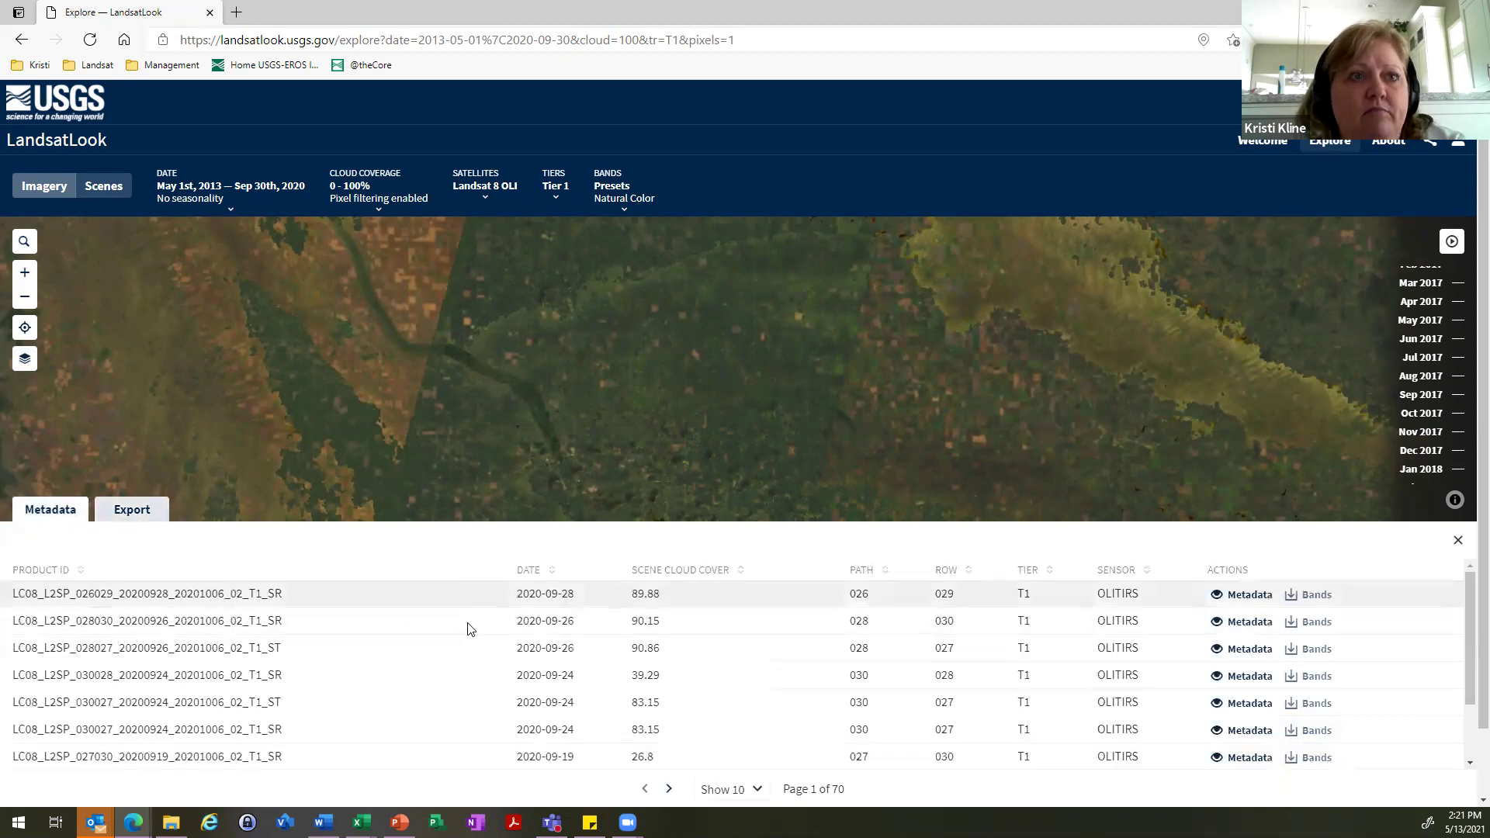
{"action": "scroll", "coordinate": [481, 656], "scroll_direction": "down", "scroll_amount": 1}
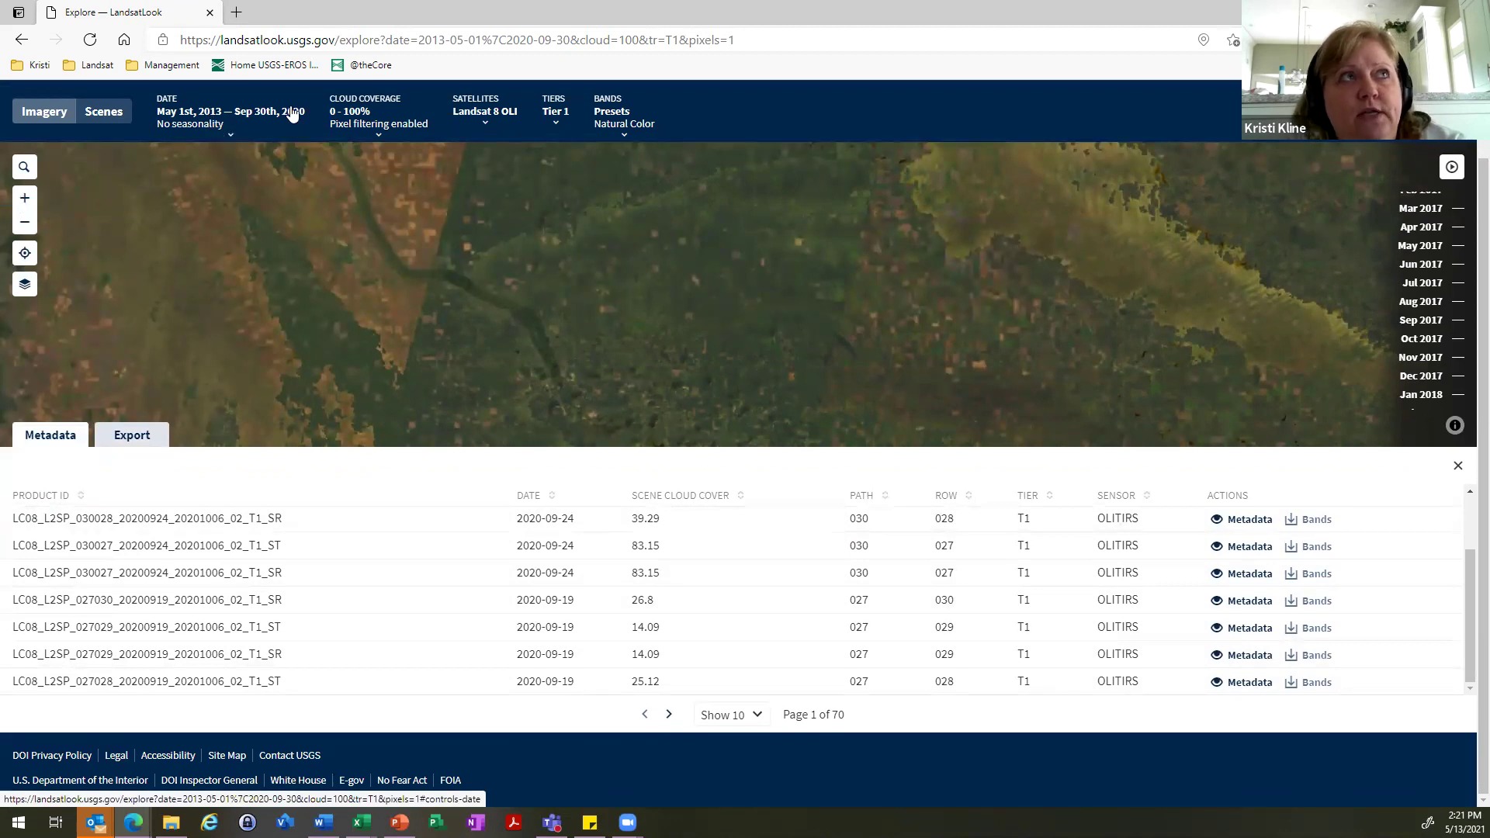
{"action": "left_click", "coordinate": [132, 433]}
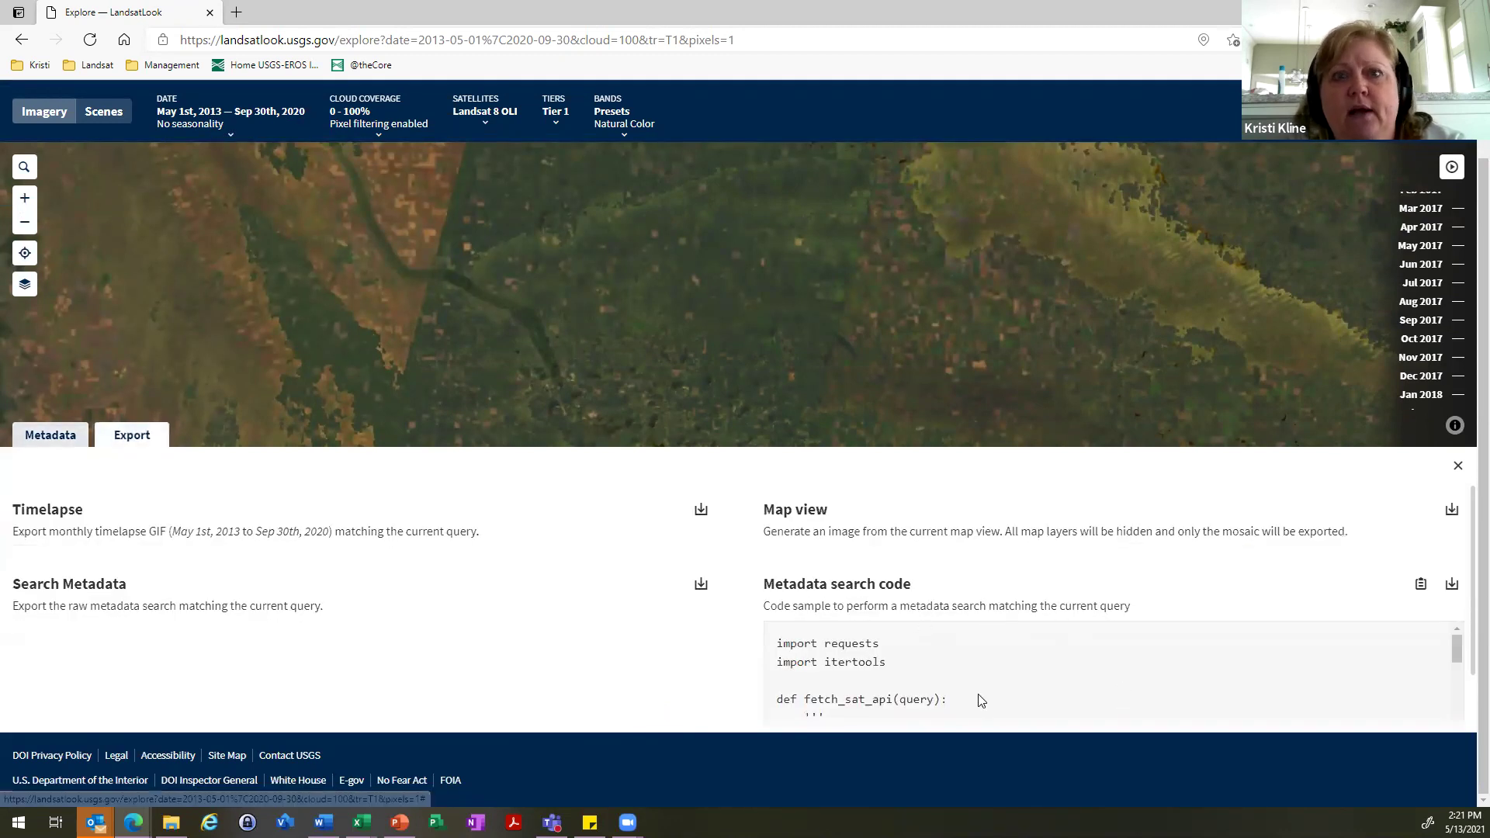
{"action": "scroll", "coordinate": [979, 659], "scroll_direction": "down", "scroll_amount": 2}
{"action": "scroll", "coordinate": [979, 658], "scroll_direction": "down", "scroll_amount": 5}
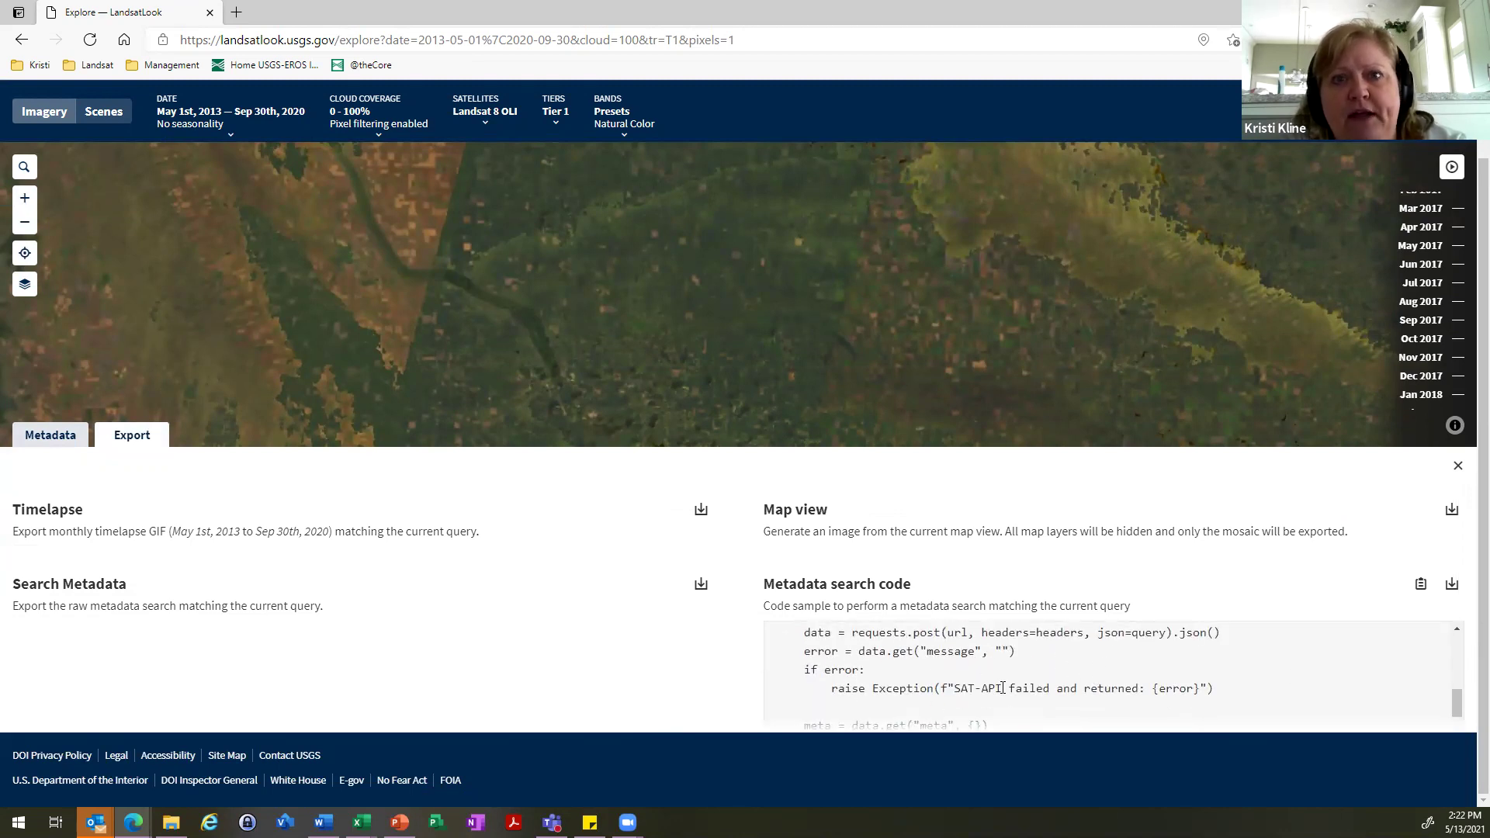
{"action": "scroll", "coordinate": [1050, 648], "scroll_direction": "down", "scroll_amount": 3}
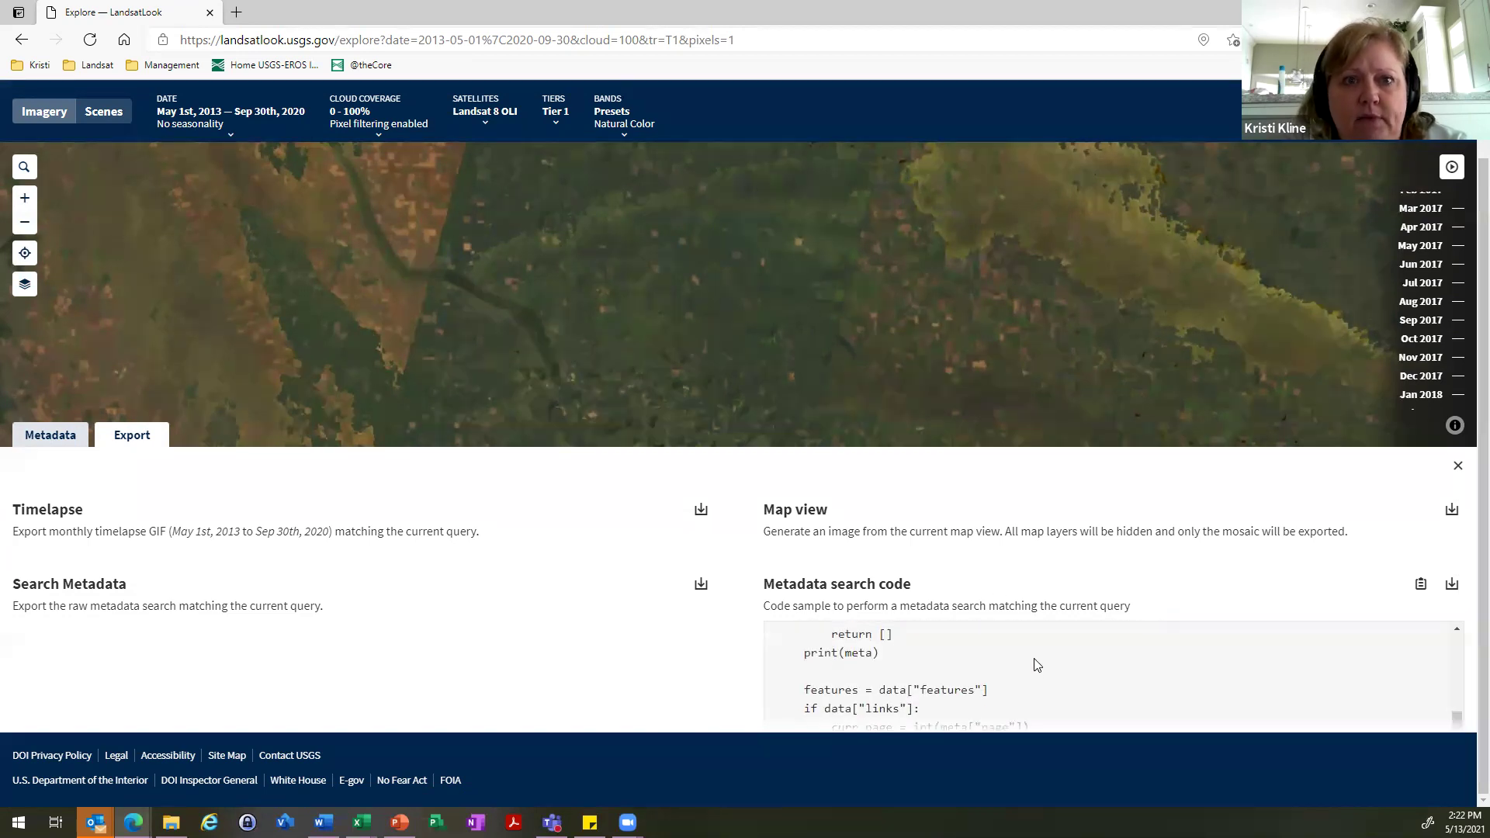
{"action": "left_click", "coordinate": [130, 439]}
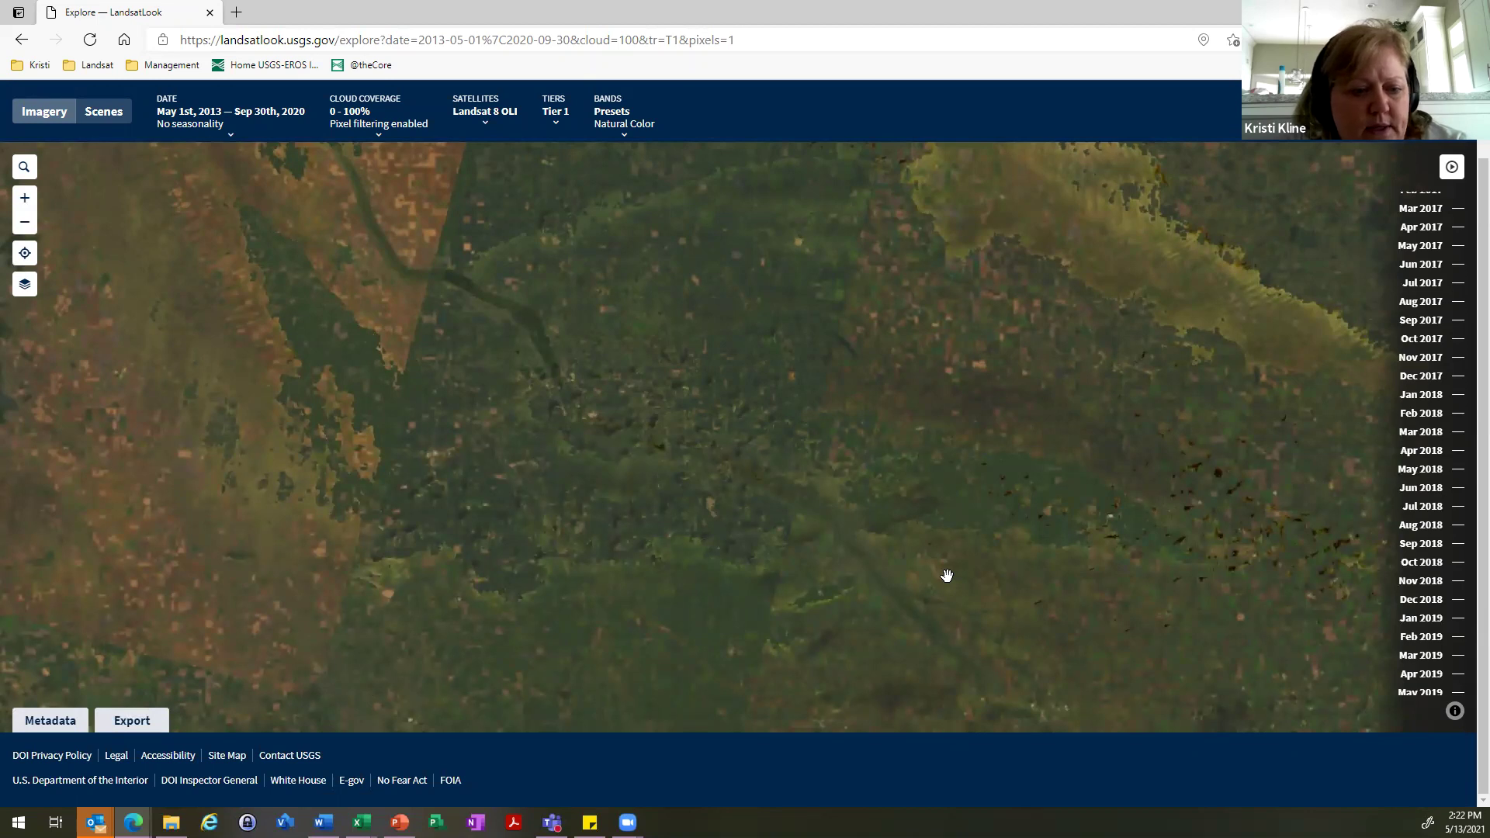
- Try to turn off pixel filtering in the cloud coverage filter
{"action": "scroll", "coordinate": [1071, 561], "scroll_direction": "up", "scroll_amount": 1}
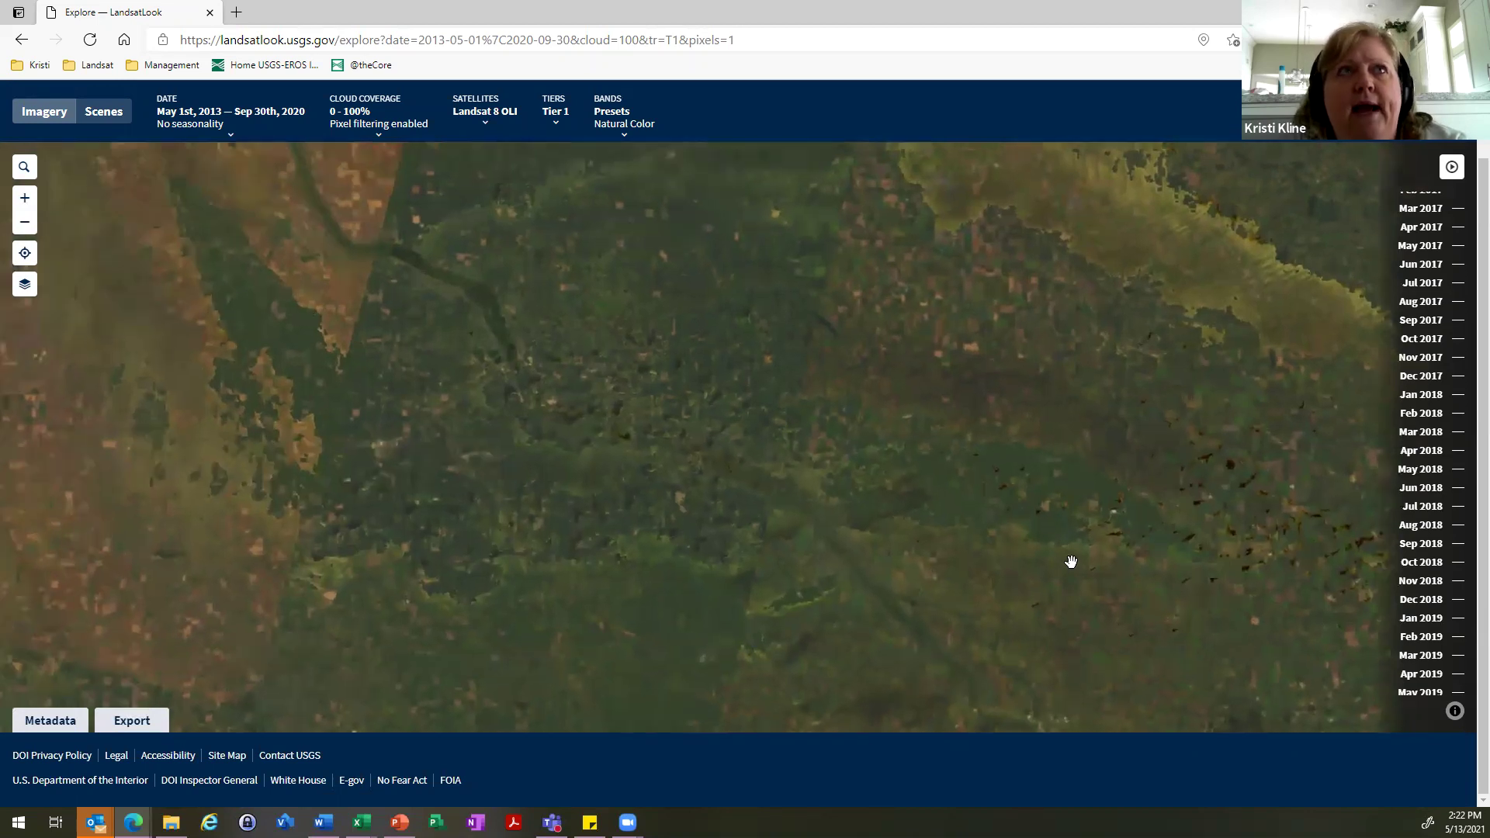
{"action": "scroll", "coordinate": [1071, 562], "scroll_direction": "down", "scroll_amount": 2}
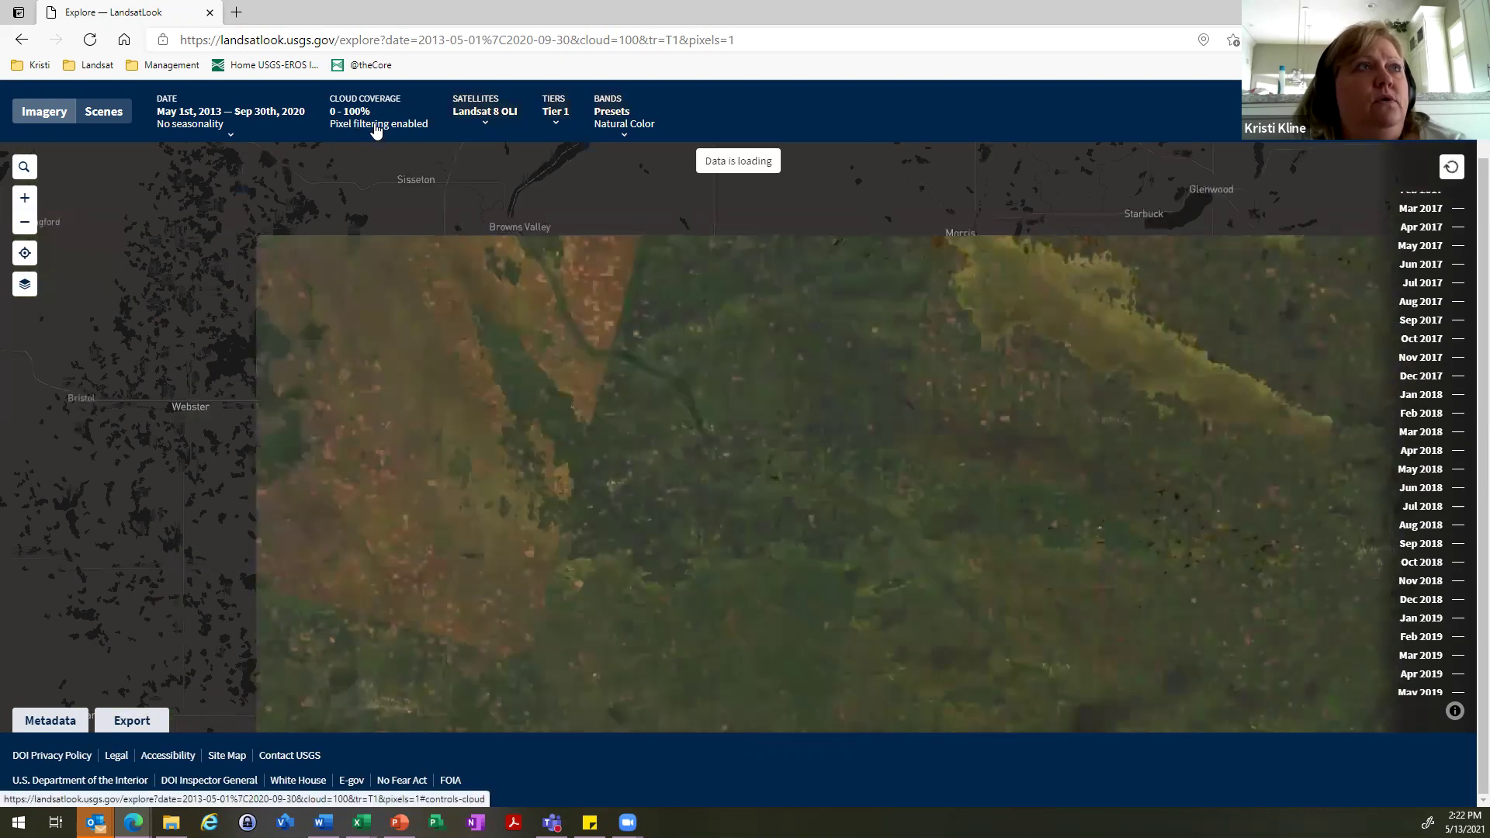
{"action": "left_click", "coordinate": [376, 128]}
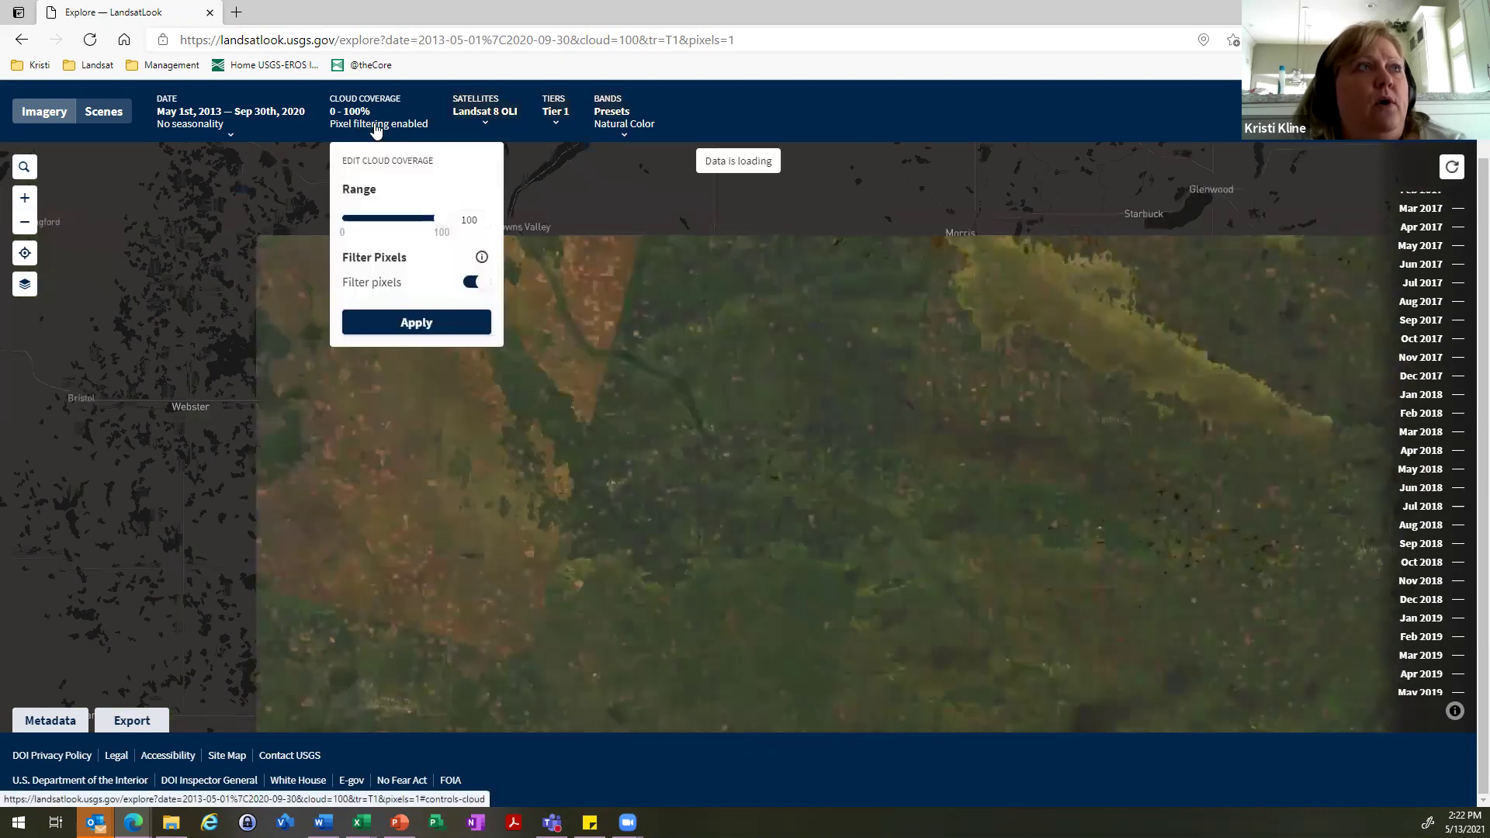
{"action": "left_click", "coordinate": [471, 283]}
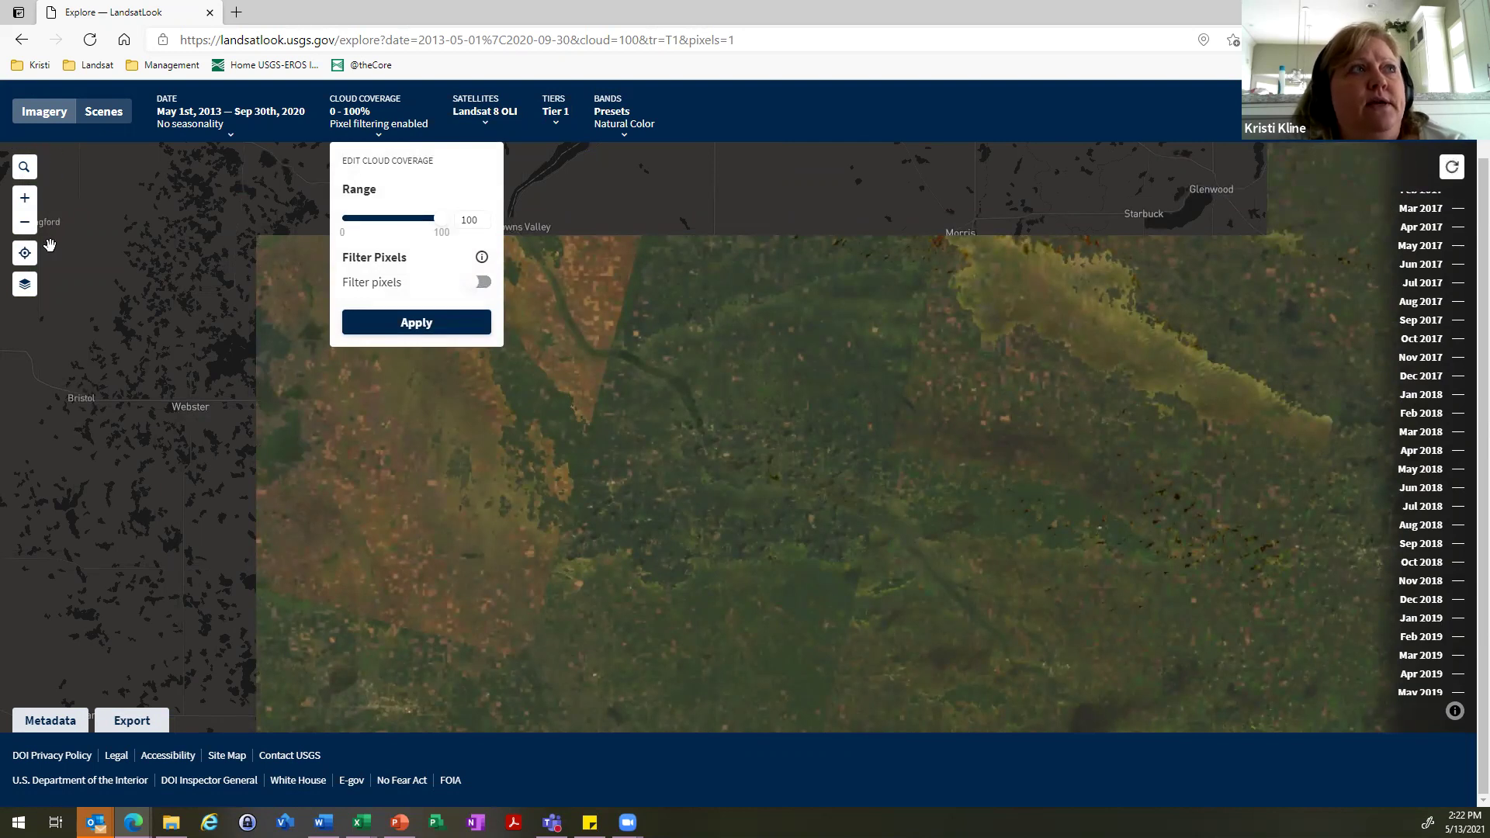
- Go to Washington, District of Columbia, using the place search and toggle the Map labels overlay
{"action": "left_click", "coordinate": [24, 166]}
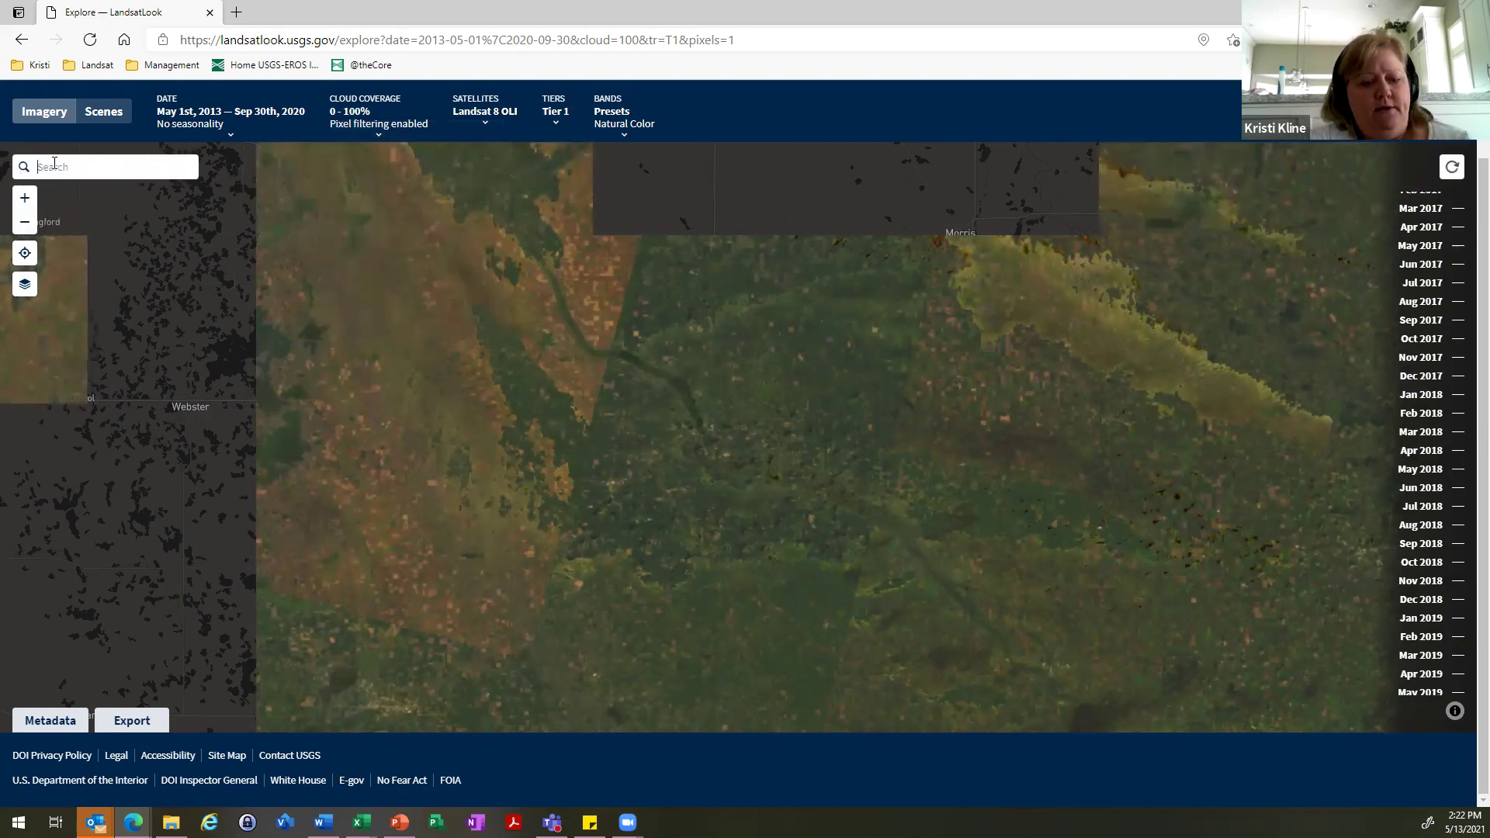
{"action": "type", "text": "washin"}
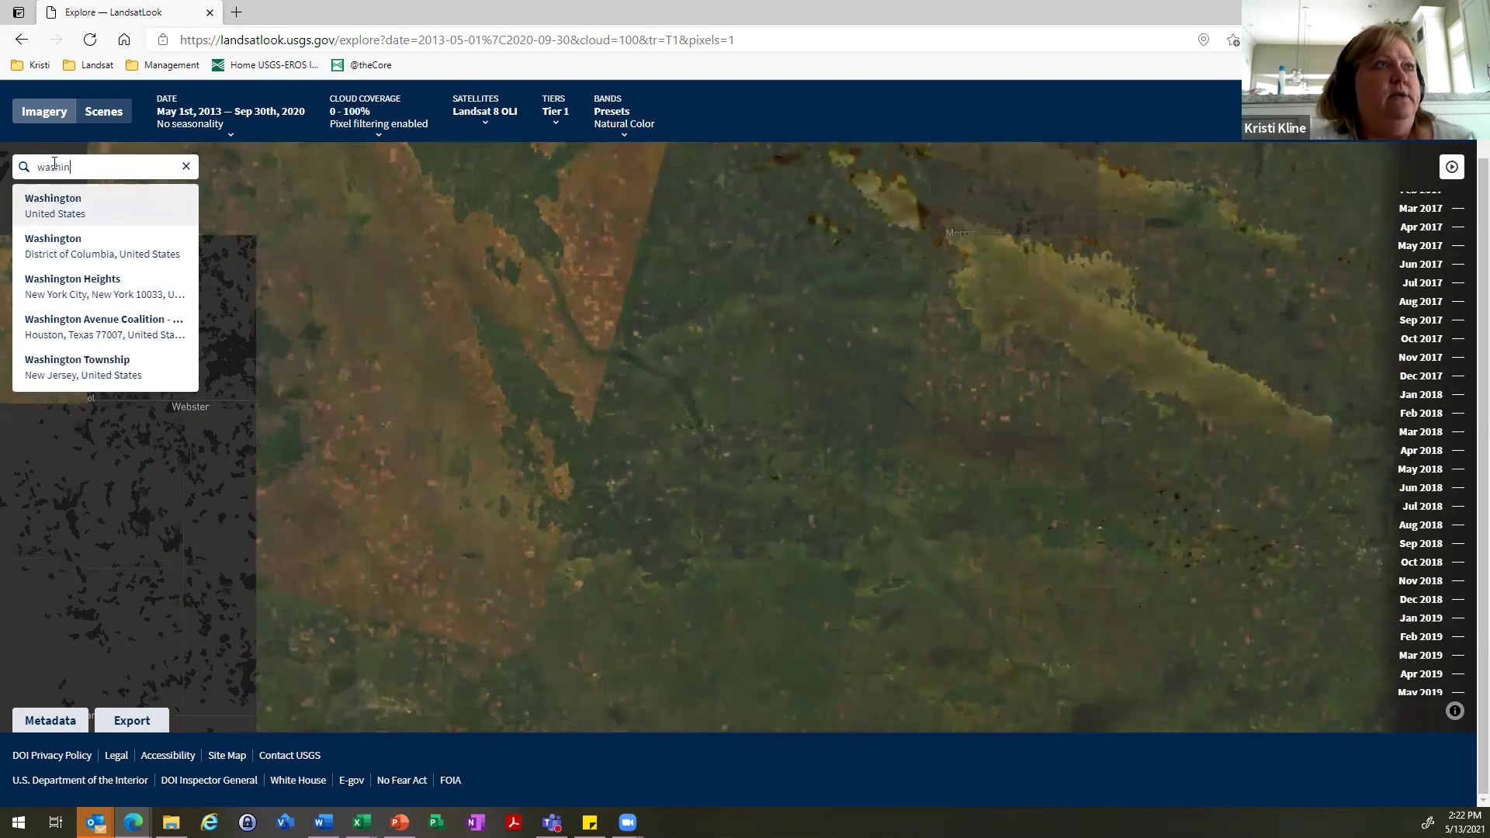
{"action": "left_click", "coordinate": [43, 246]}
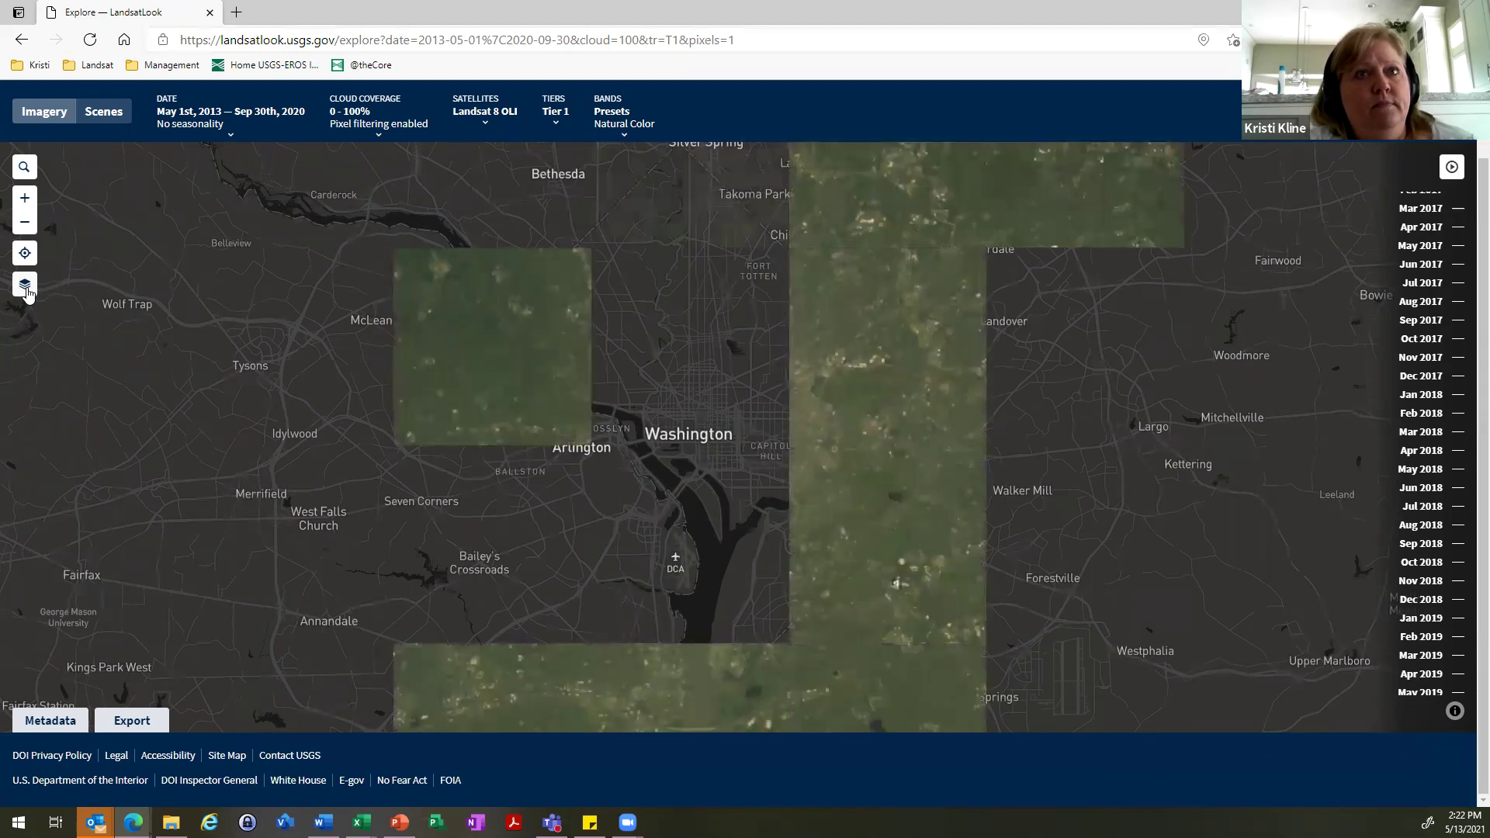
{"action": "left_click", "coordinate": [26, 288]}
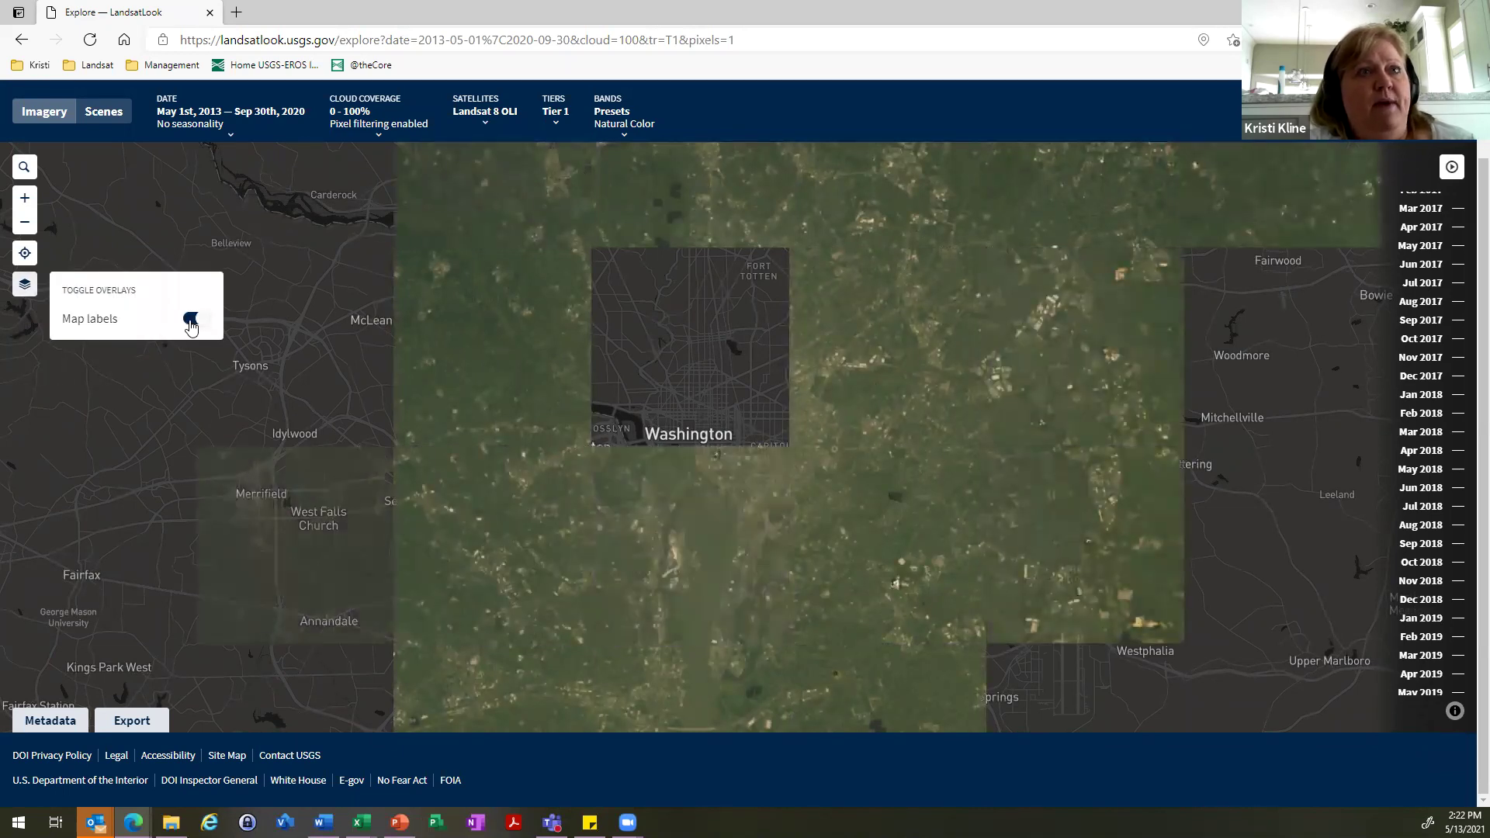
{"action": "left_click", "coordinate": [192, 327]}
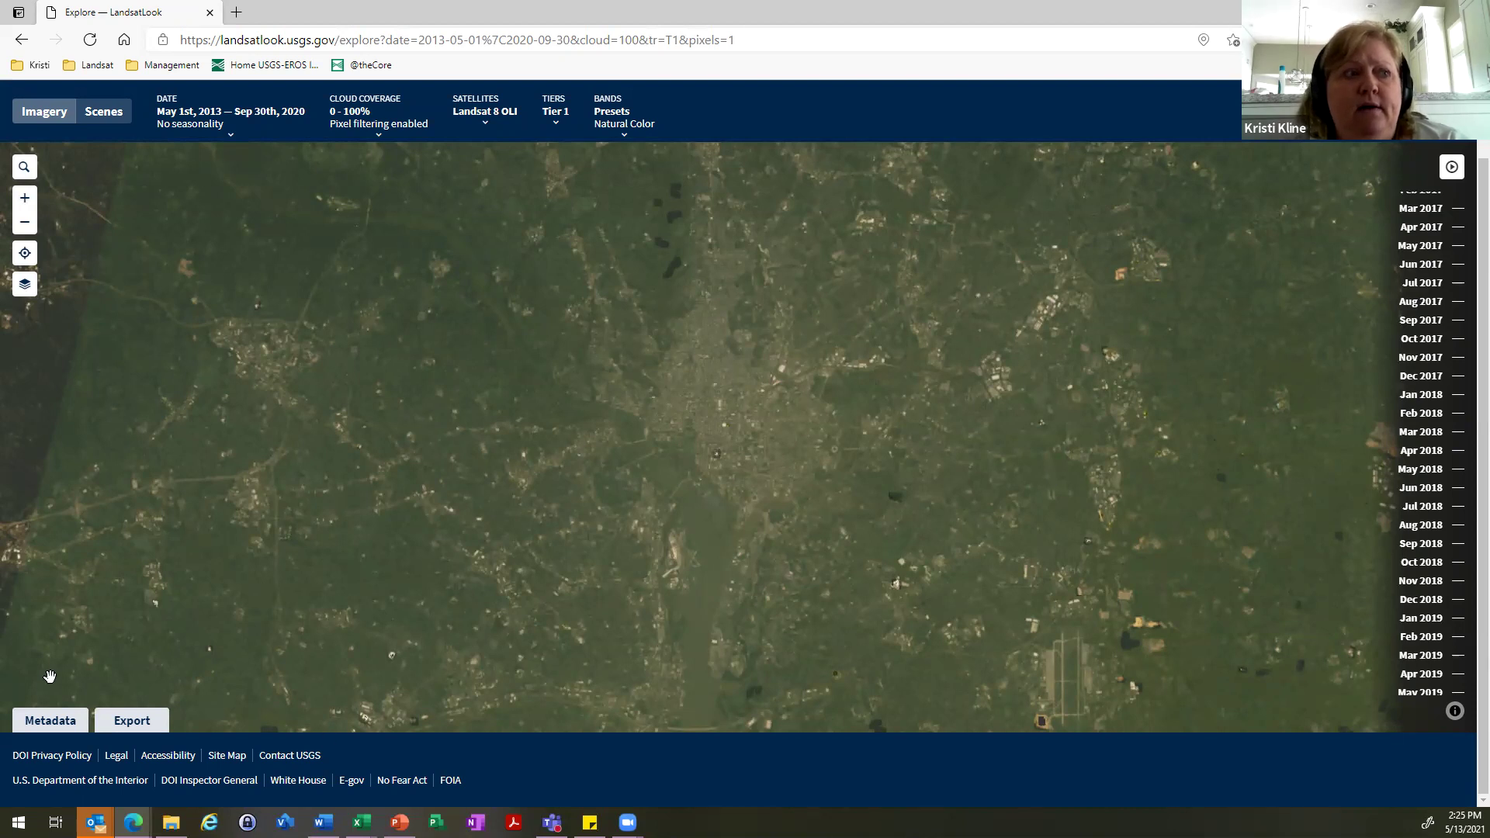
- Look at the metadata table with its band download options for the Washington area scenes and close it
{"action": "left_click", "coordinate": [43, 722]}
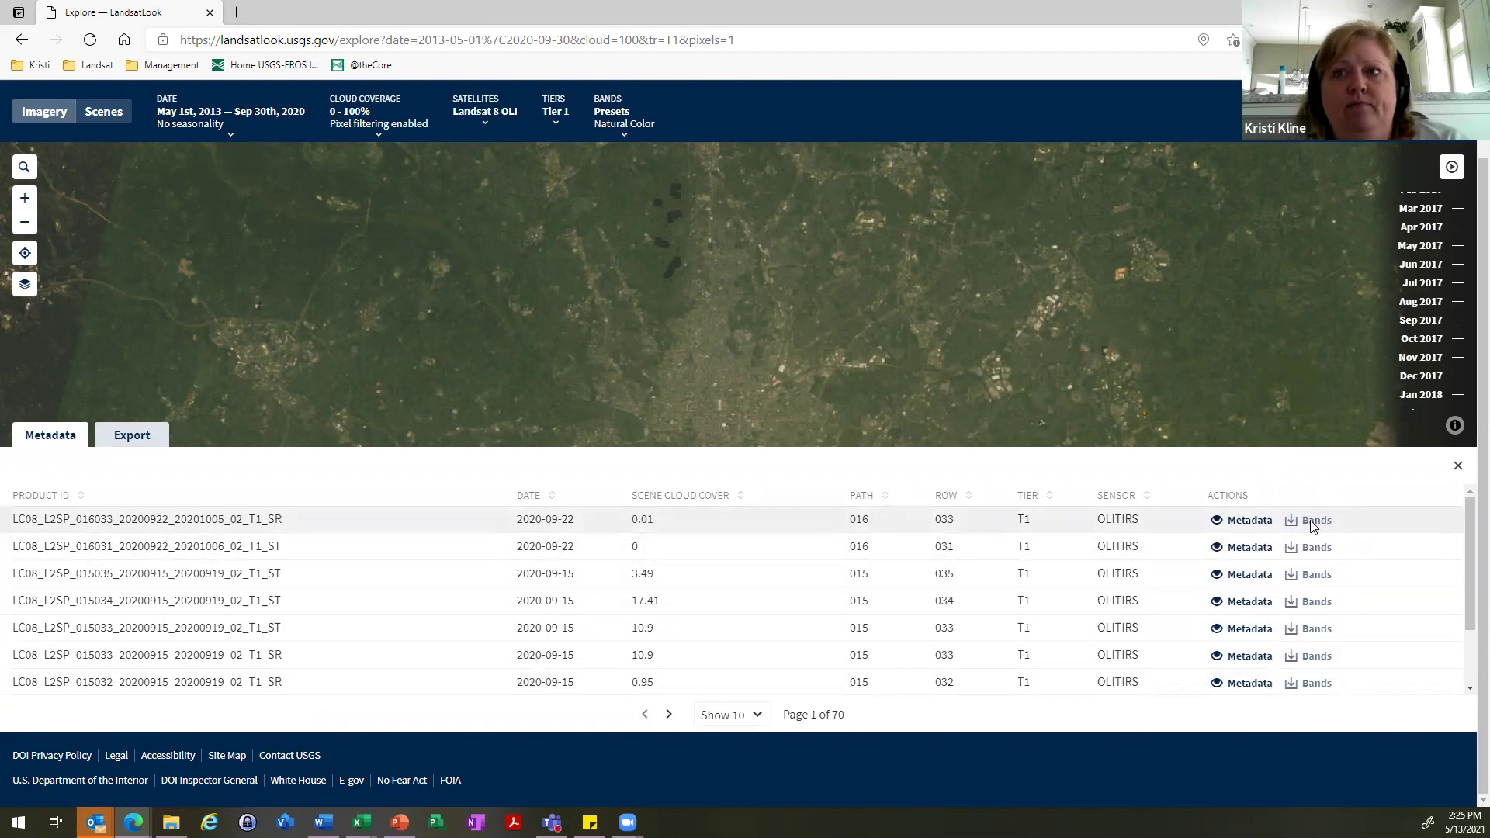
{"action": "left_click", "coordinate": [1457, 465]}
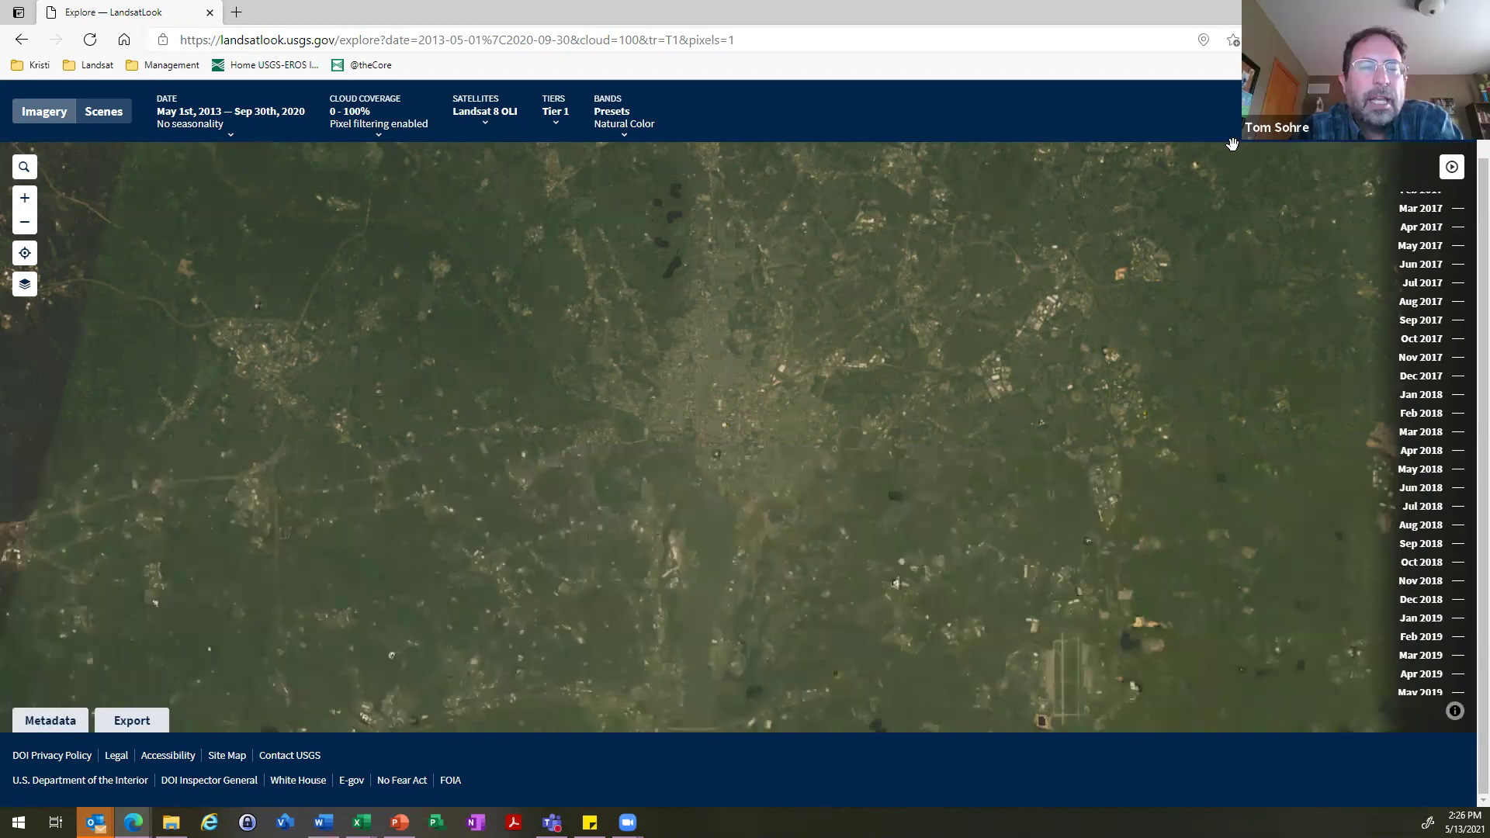
- Open the ERS login prompt in the site header
{"action": "scroll", "coordinate": [1233, 142], "scroll_direction": "up", "scroll_amount": 1}
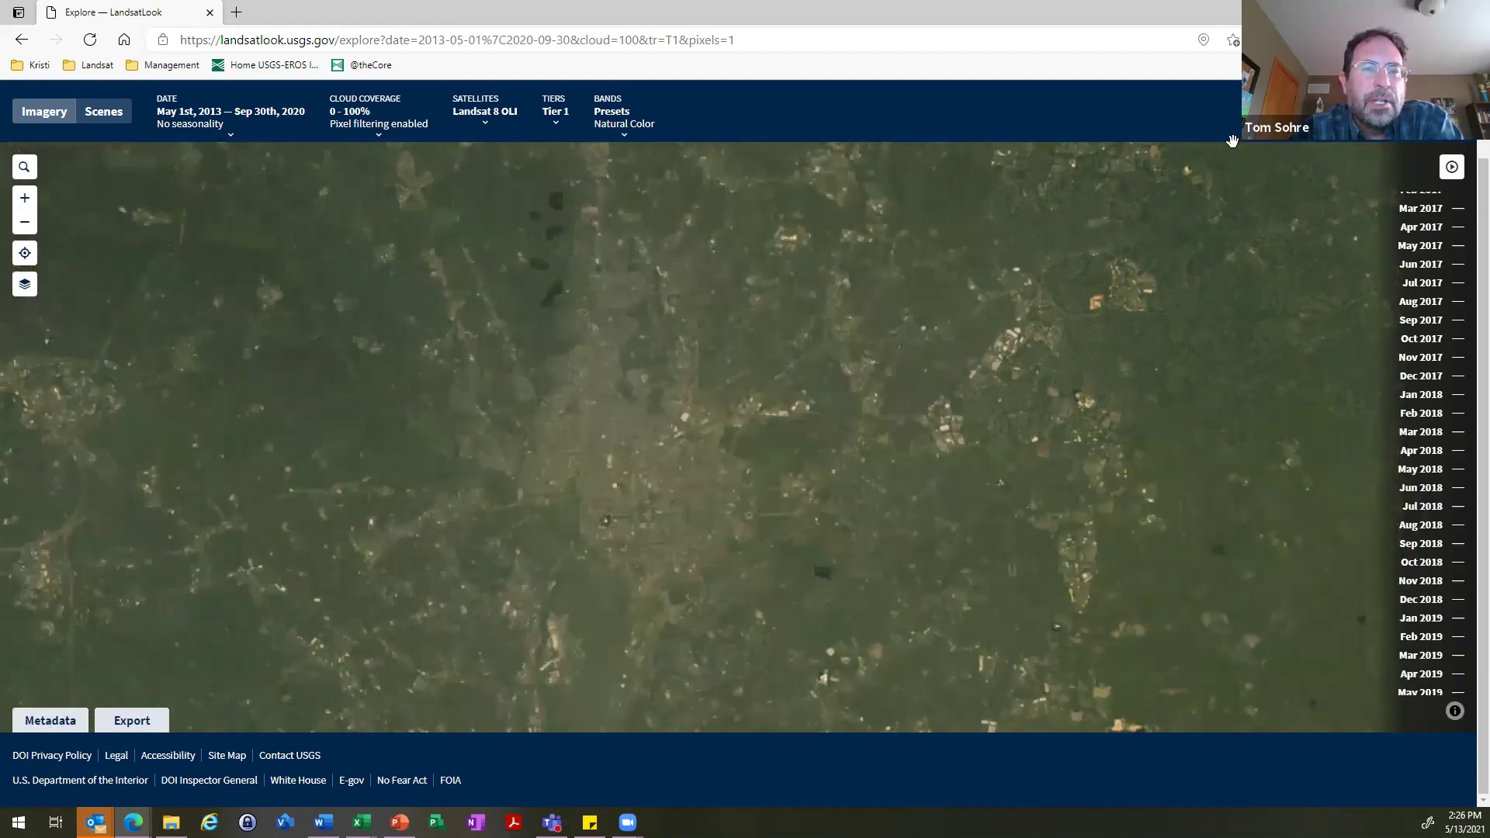
{"action": "scroll", "coordinate": [1233, 142], "scroll_direction": "down", "scroll_amount": 1}
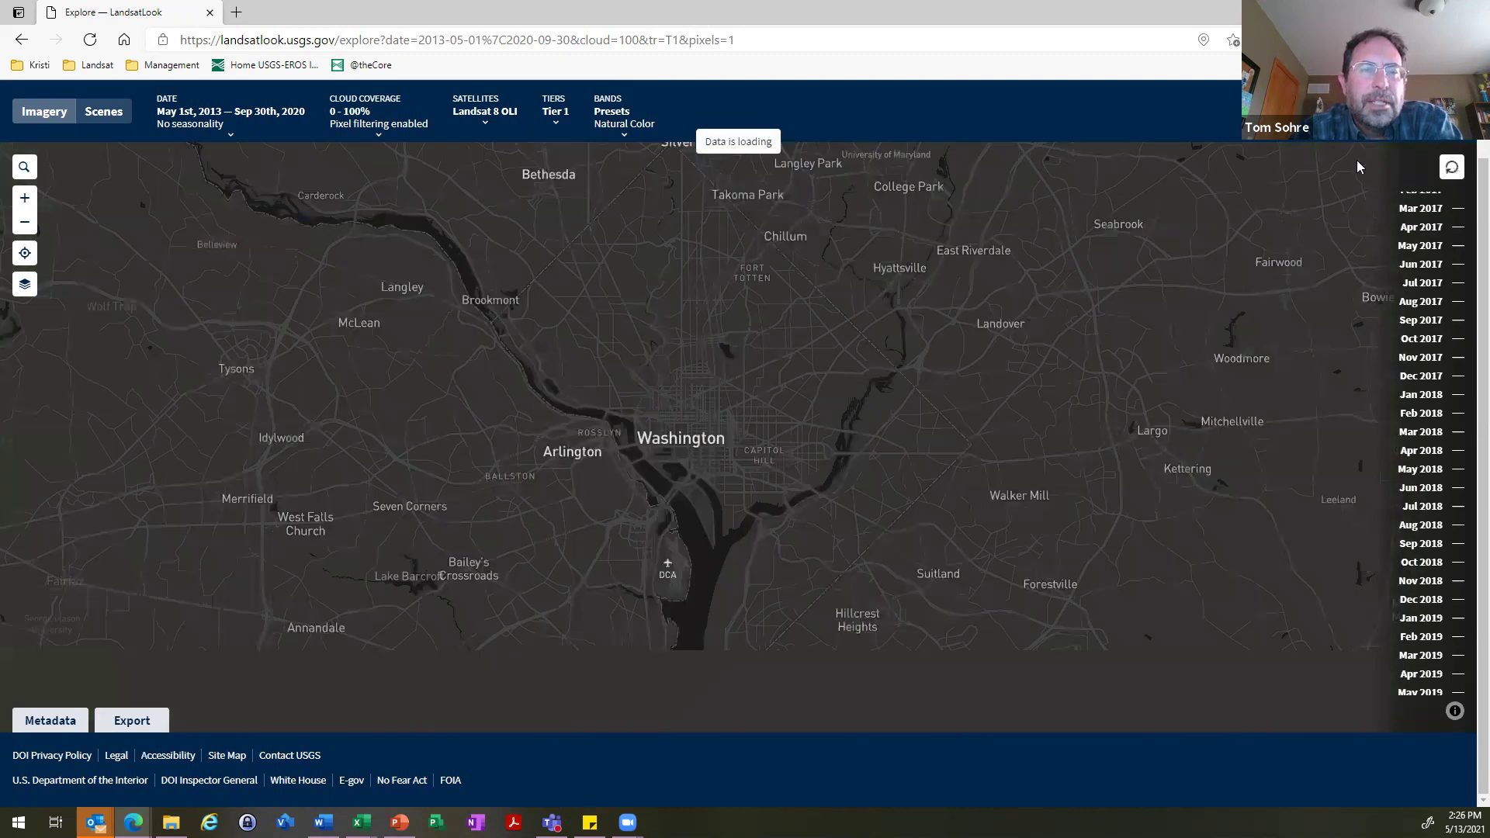
{"action": "left_click_drag", "start_coordinate": [1483, 205], "coordinate": [1483, 138]}
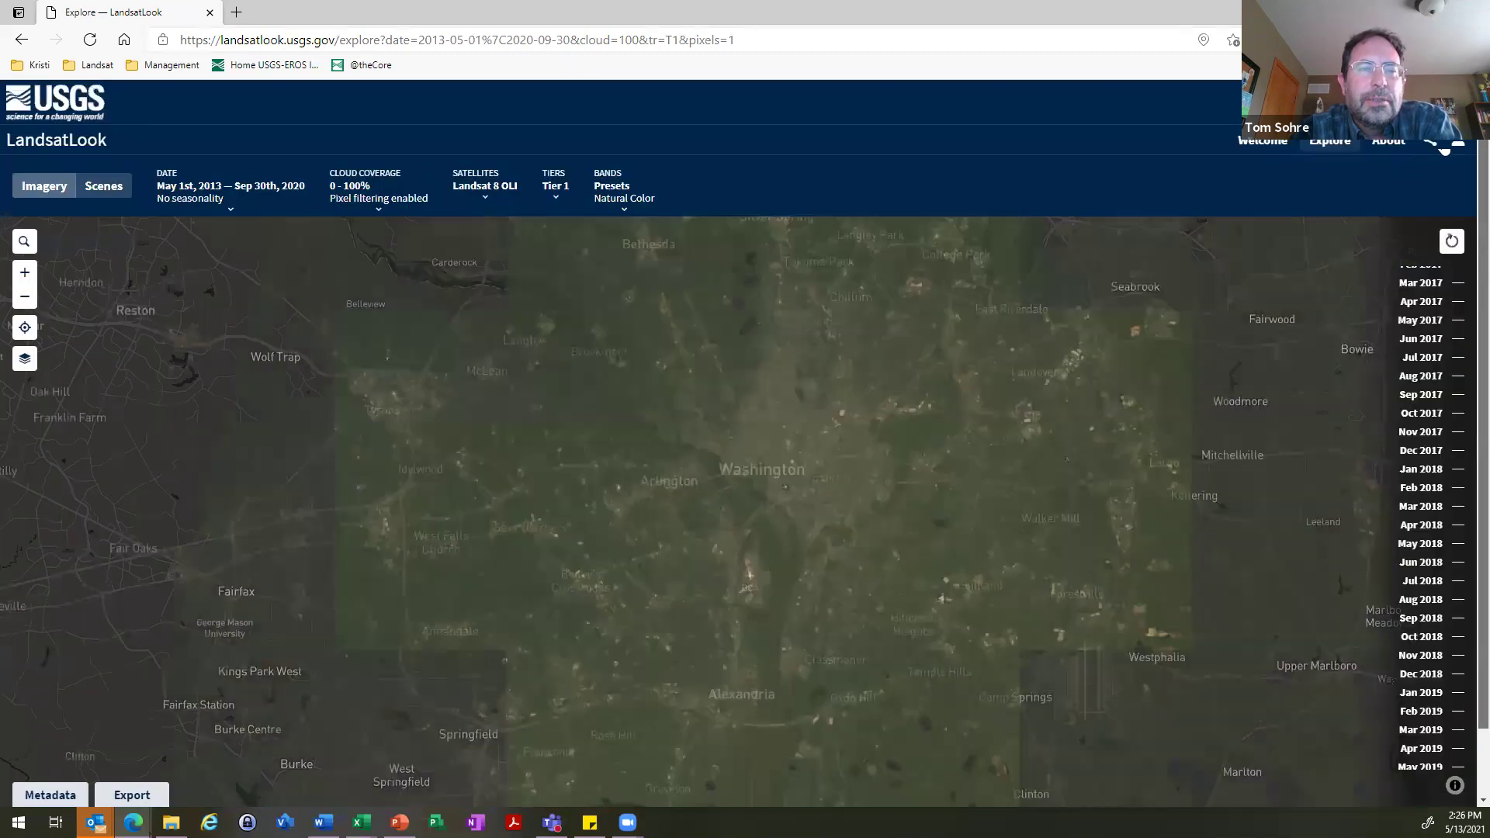
{"action": "left_click", "coordinate": [1459, 138]}
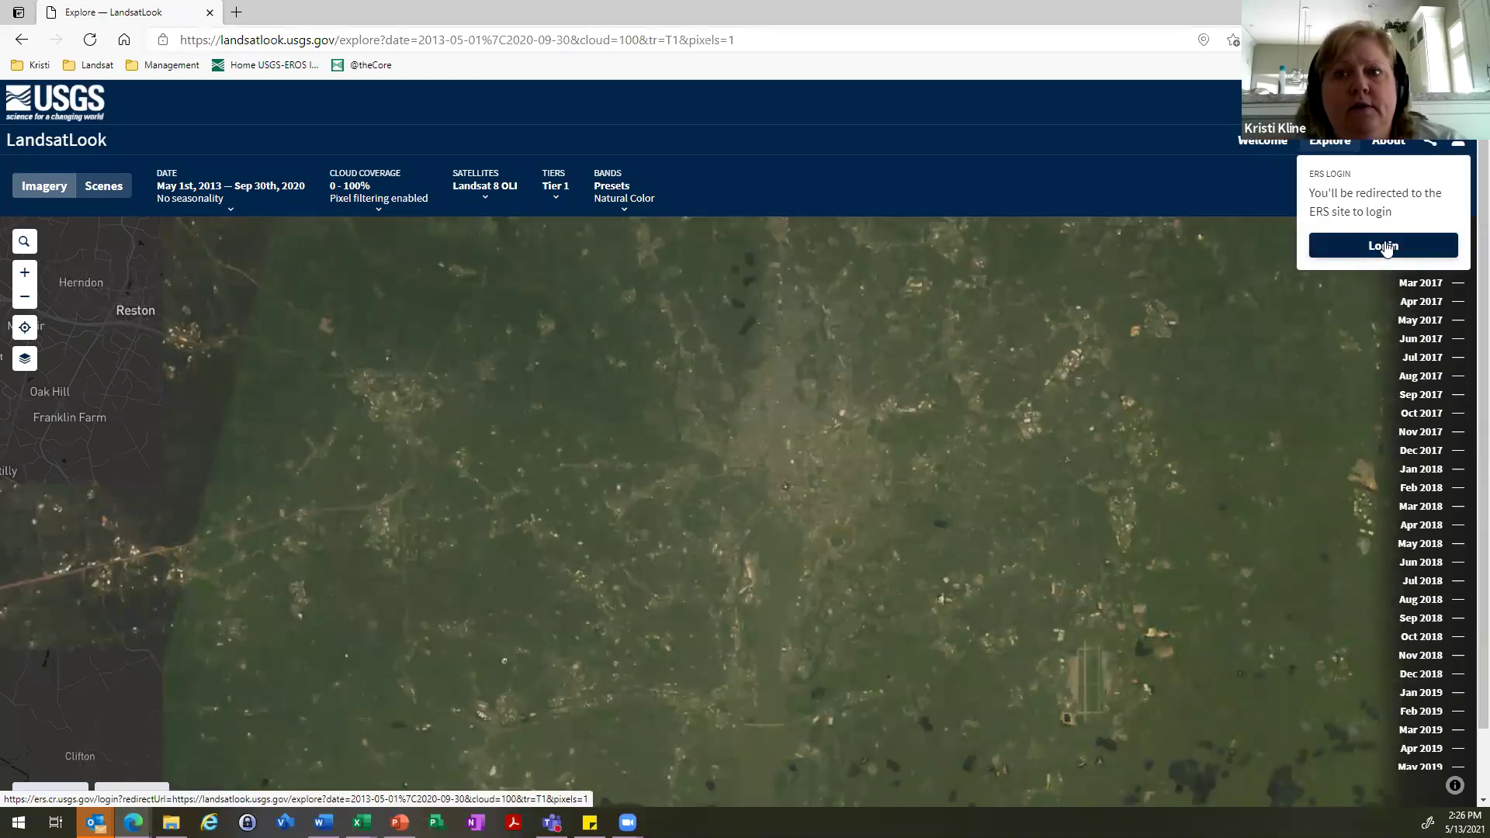
{"action": "left_click", "coordinate": [1385, 247]}
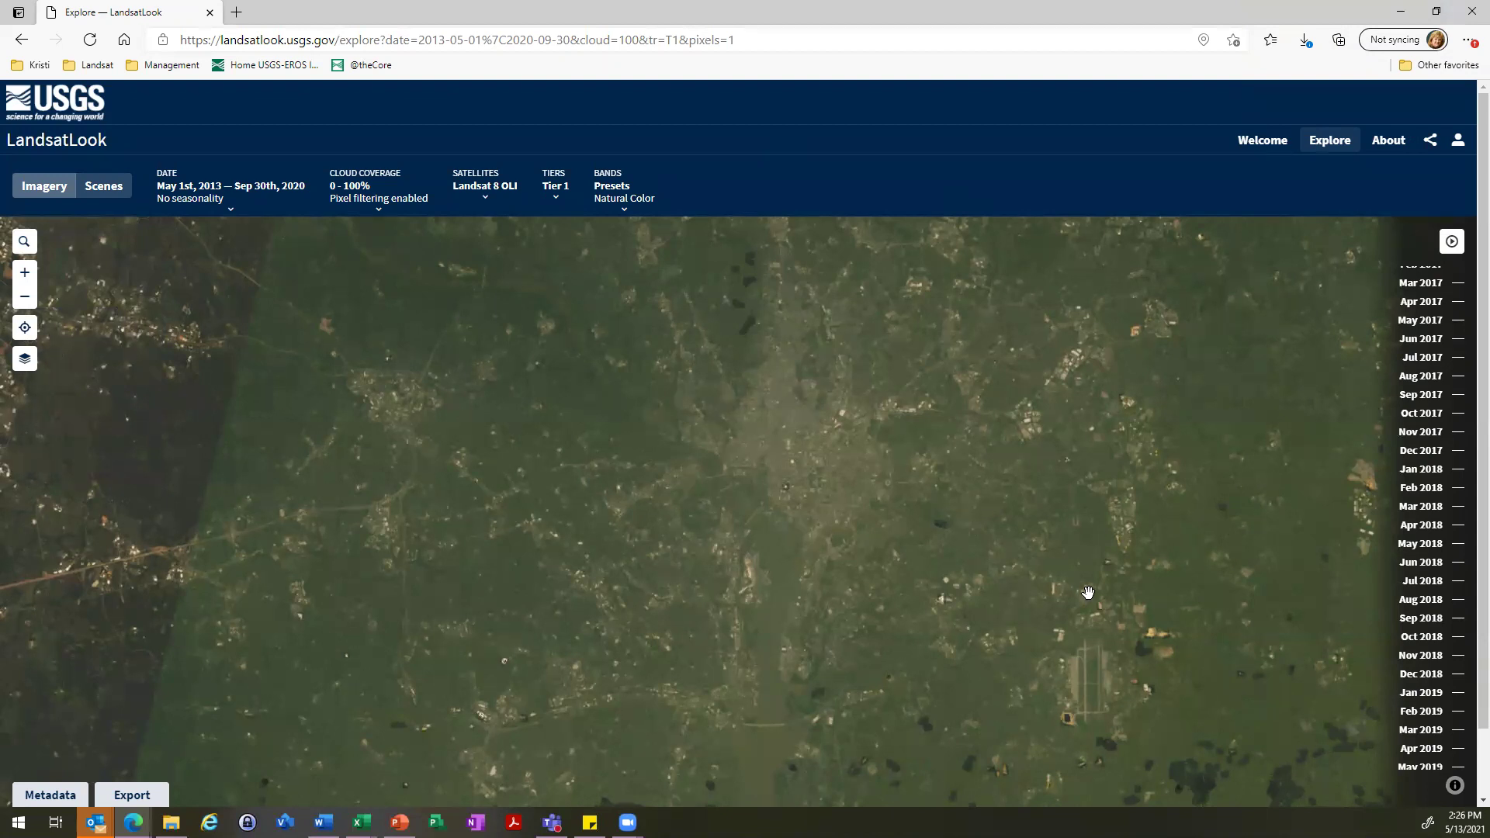
- Check the available band presets and ratio formulae, and apply the Normalized Burn Ratio (NBR) to the Washington imagery
{"action": "left_click", "coordinate": [626, 203]}
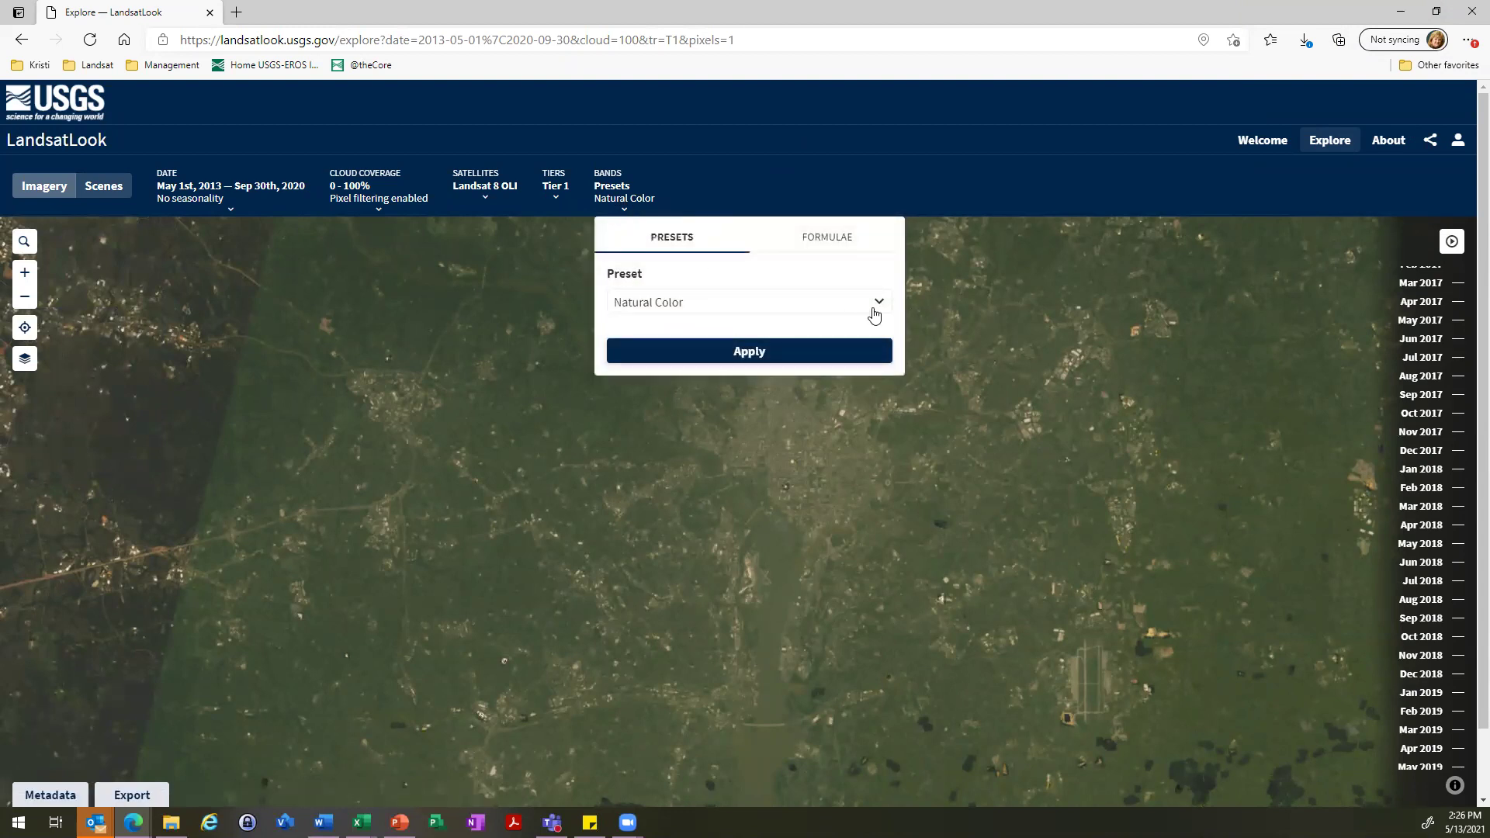
{"action": "left_click", "coordinate": [885, 305]}
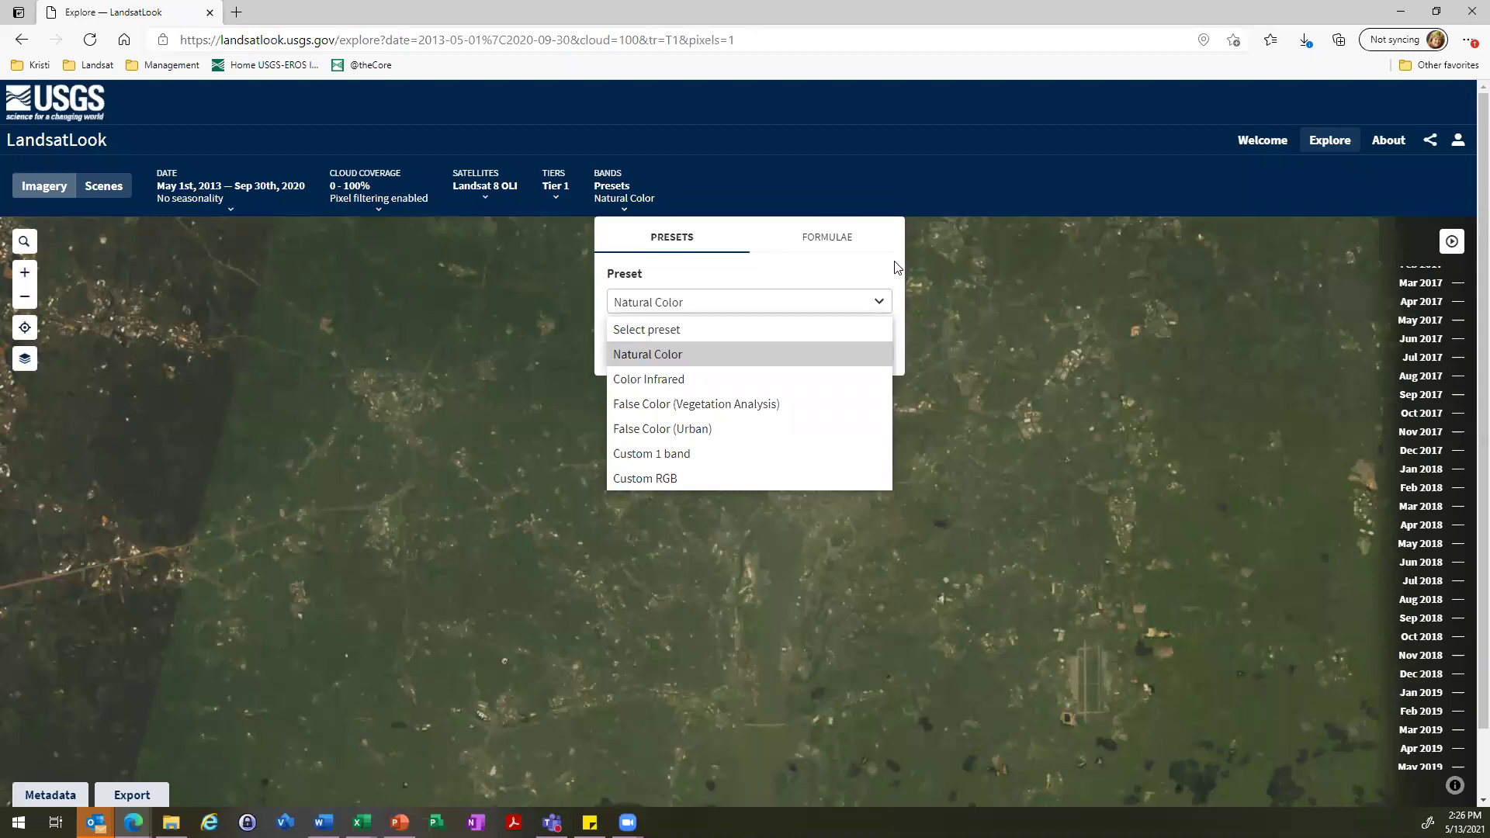
{"action": "left_click", "coordinate": [849, 243]}
{"action": "left_click", "coordinate": [850, 244]}
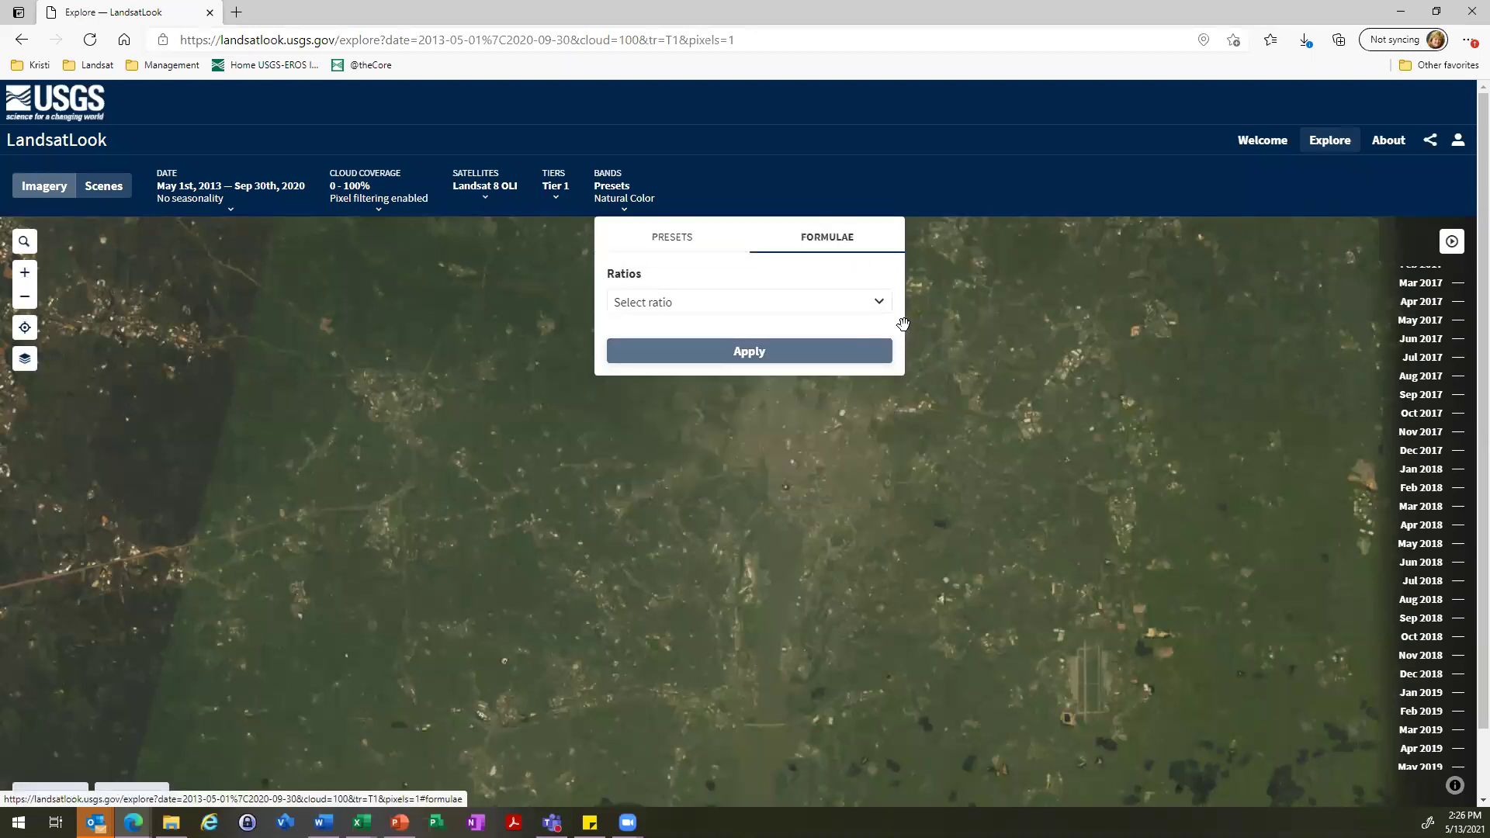
{"action": "left_click", "coordinate": [880, 305]}
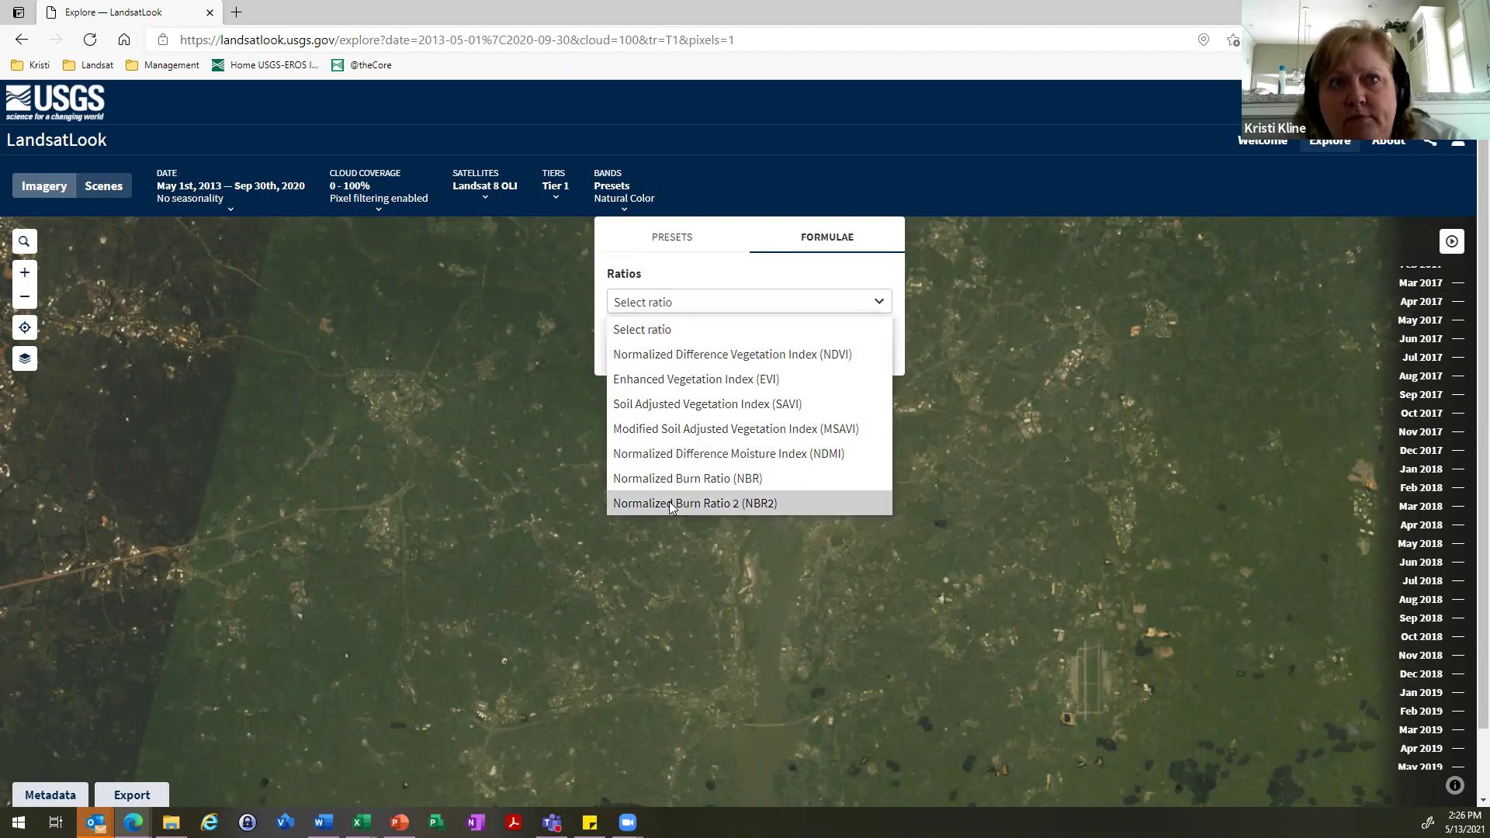
{"action": "left_click", "coordinate": [655, 481]}
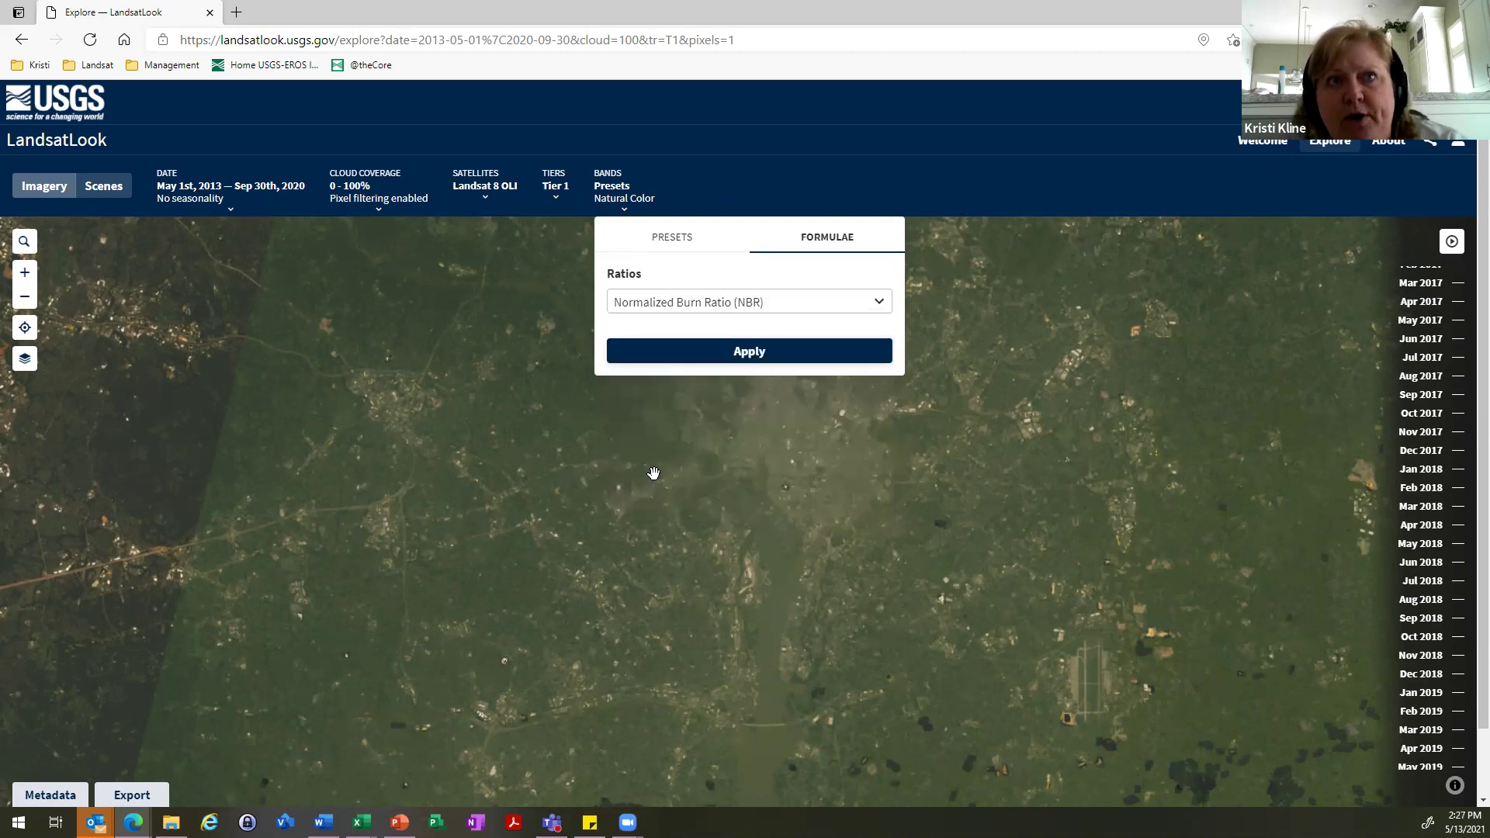
{"action": "key", "text": "Return"}
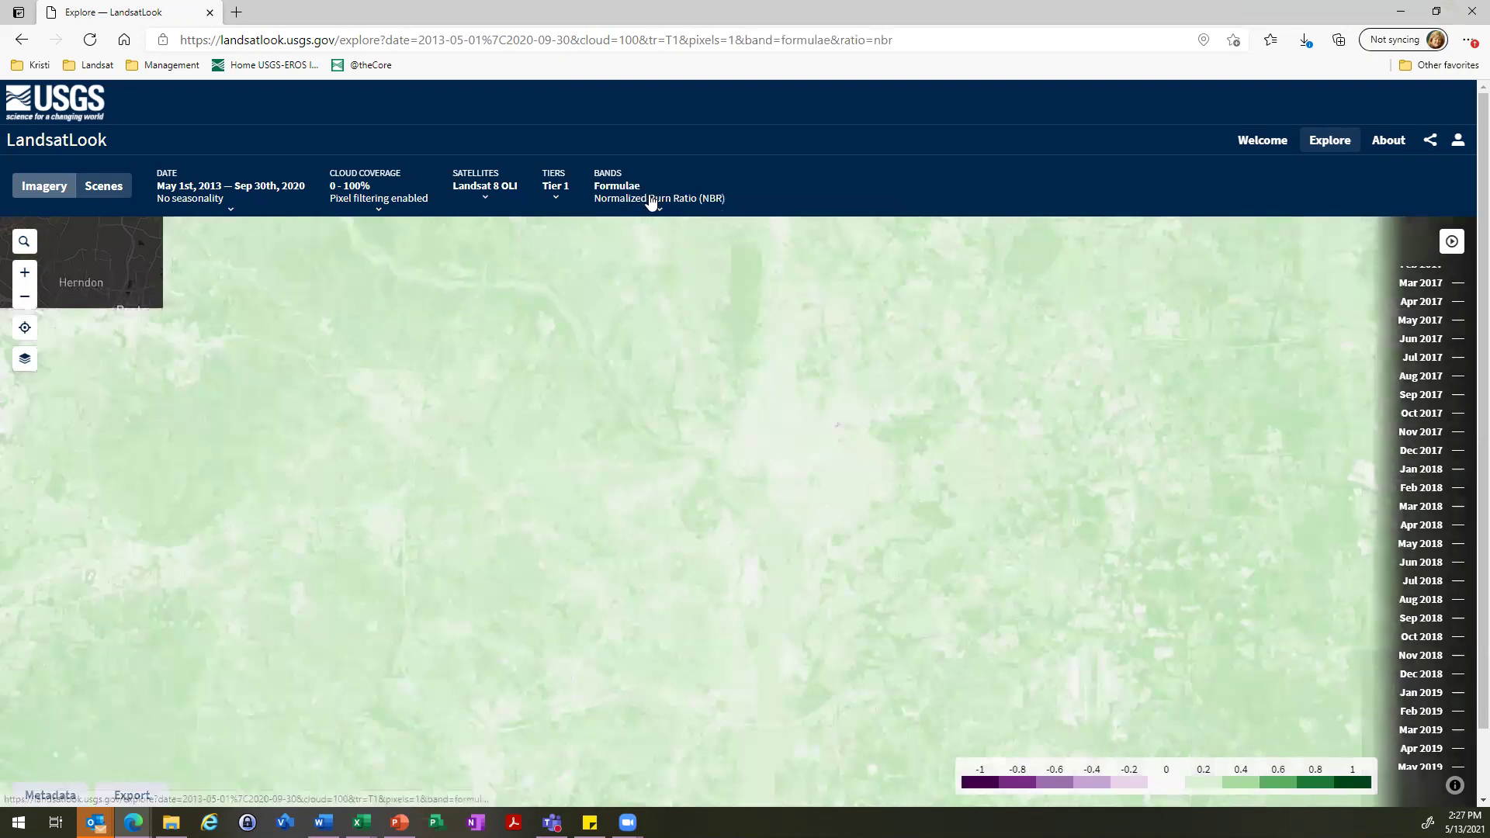
- Review the list of ratio formulae again and apply the Natural Color preset to the imagery
{"action": "left_click", "coordinate": [662, 203]}
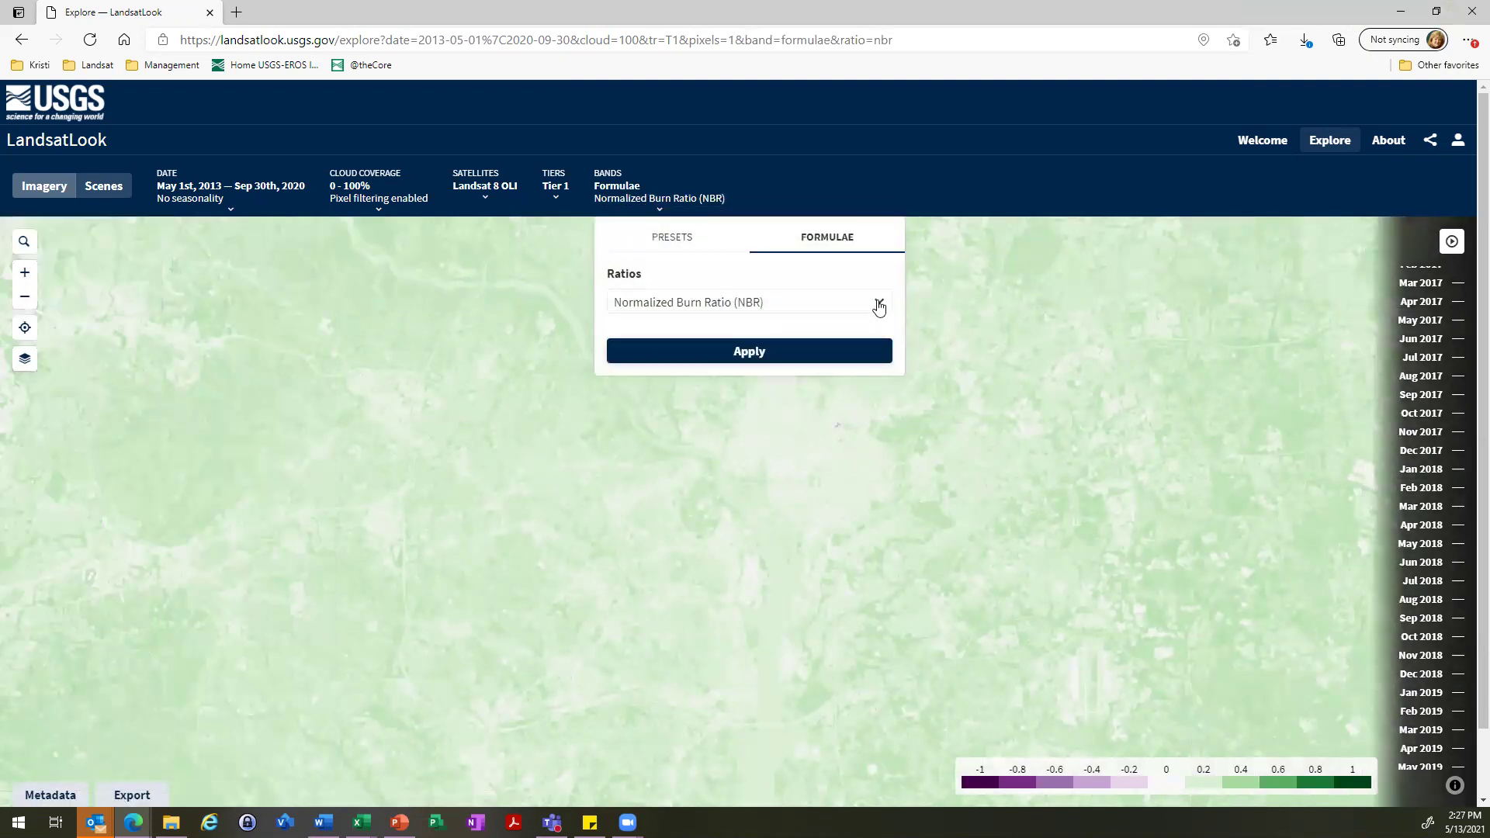
{"action": "left_click", "coordinate": [877, 304]}
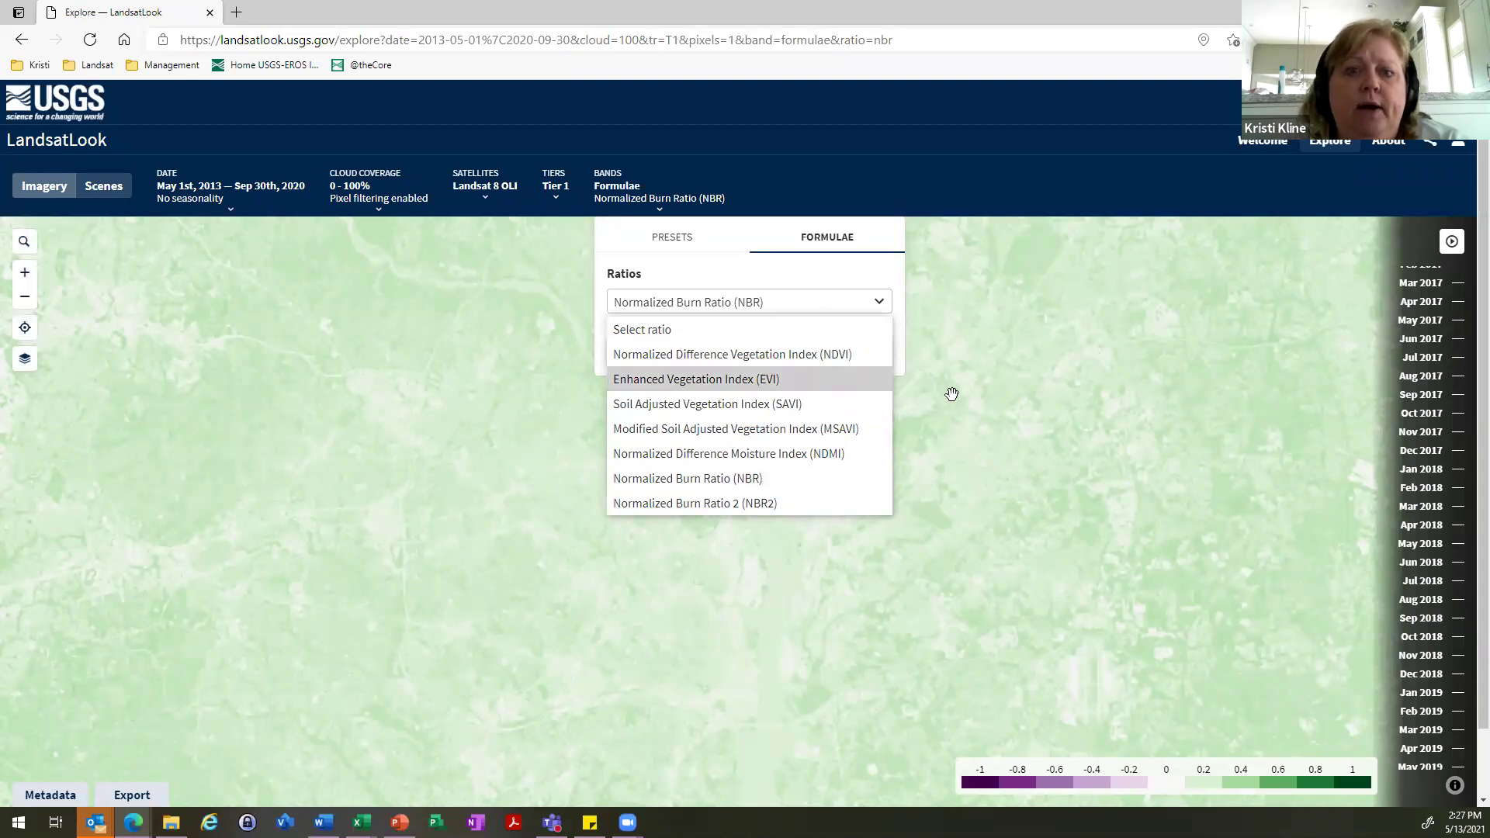
{"action": "left_click", "coordinate": [889, 302]}
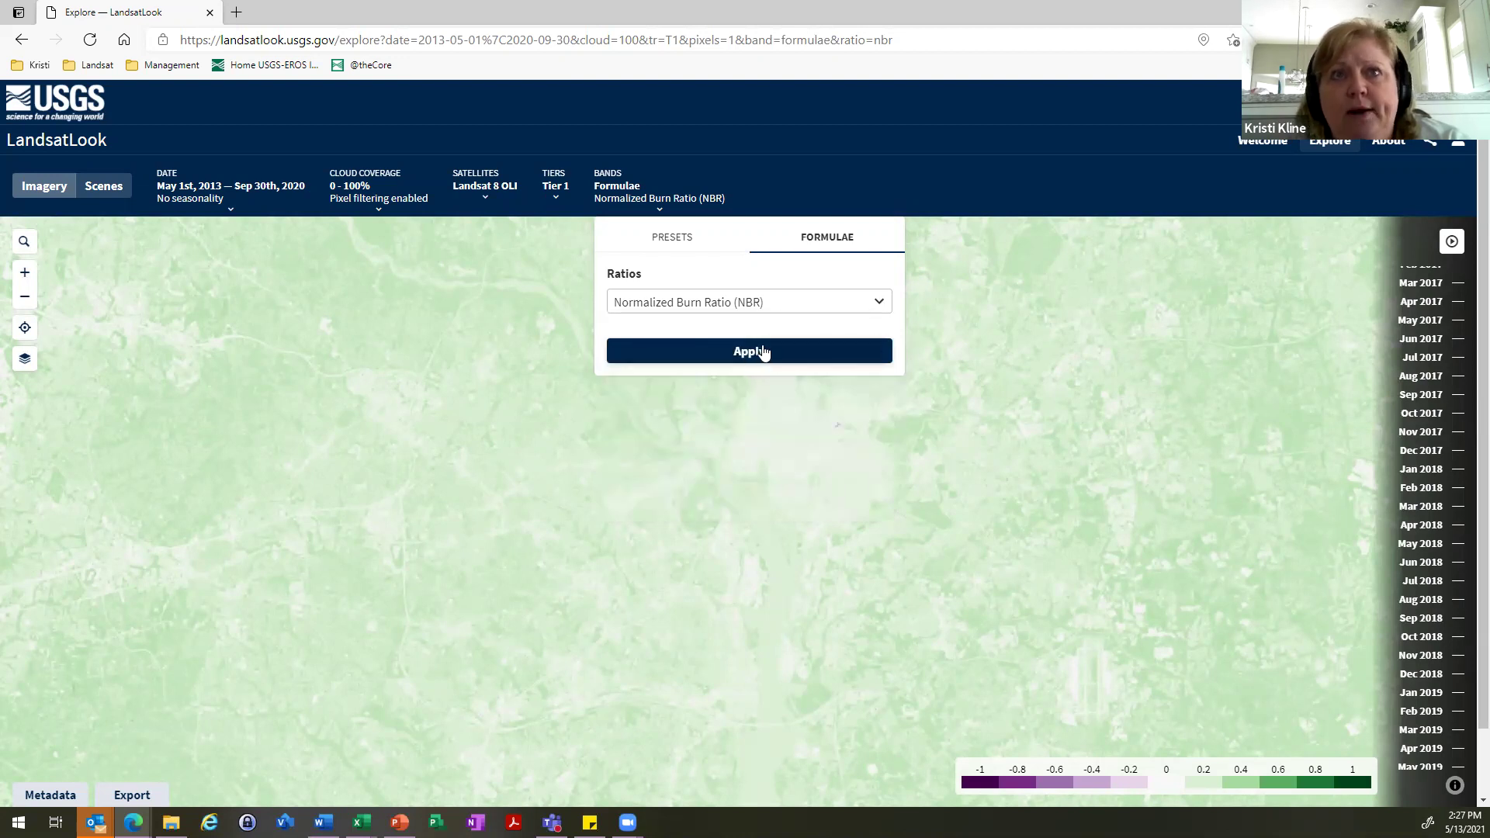
{"action": "left_click", "coordinate": [664, 234]}
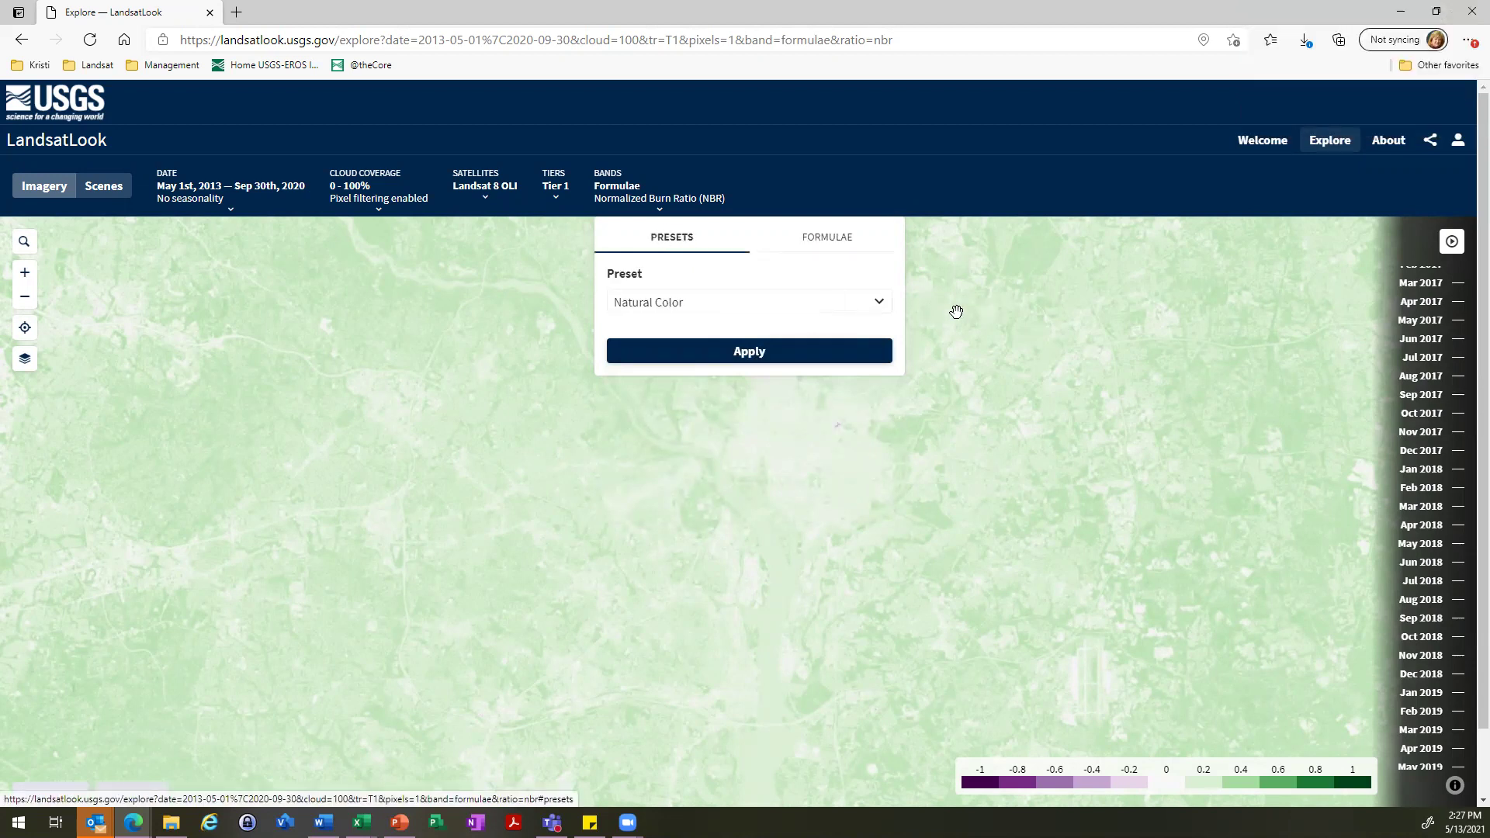
{"action": "left_click", "coordinate": [738, 363]}
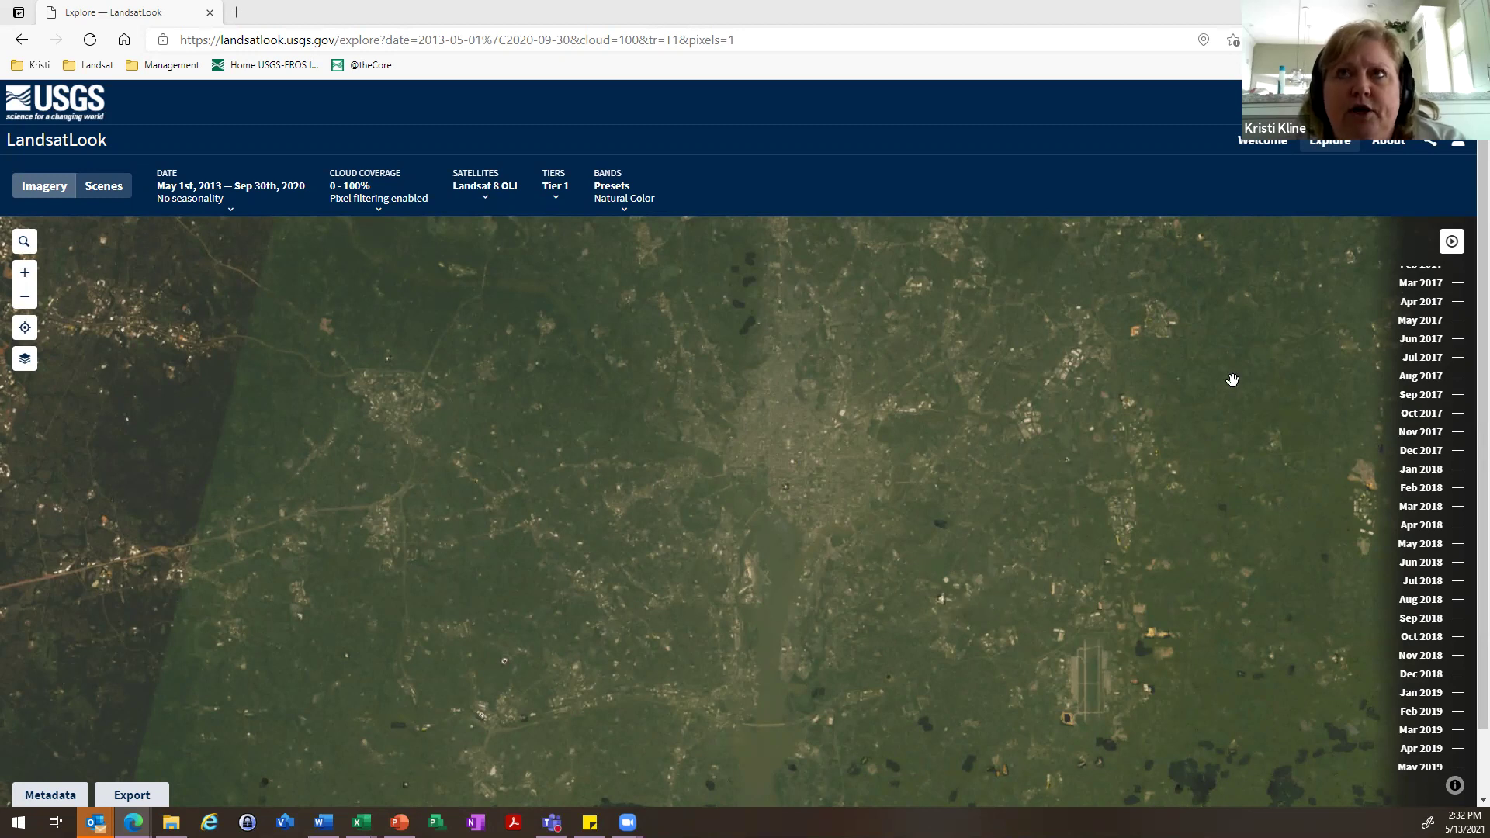
- View the site's Welcome page and its About page with the user guide and contact information
{"action": "left_click", "coordinate": [1266, 147]}
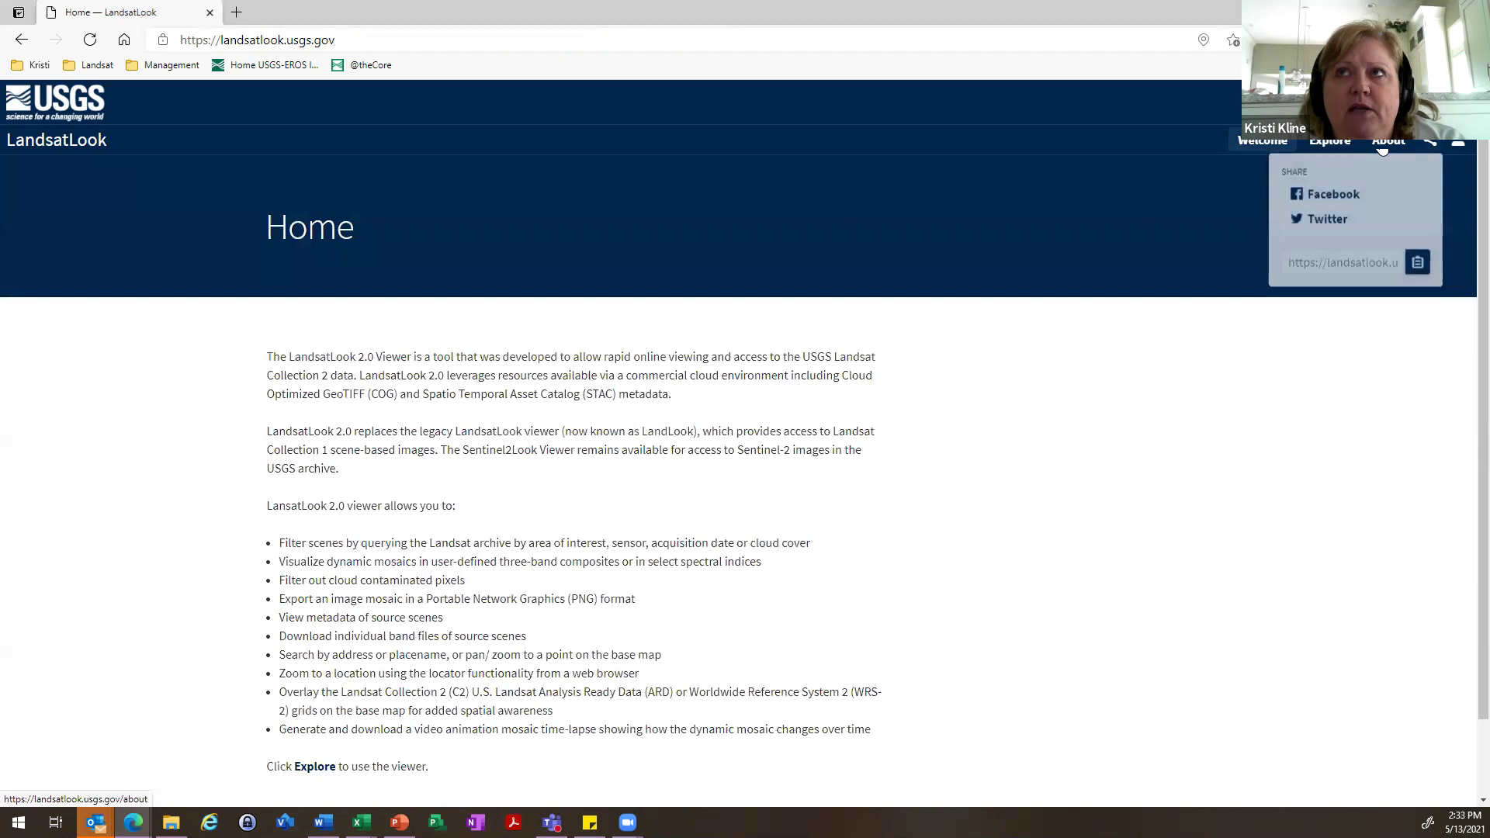
{"action": "left_click", "coordinate": [1389, 140]}
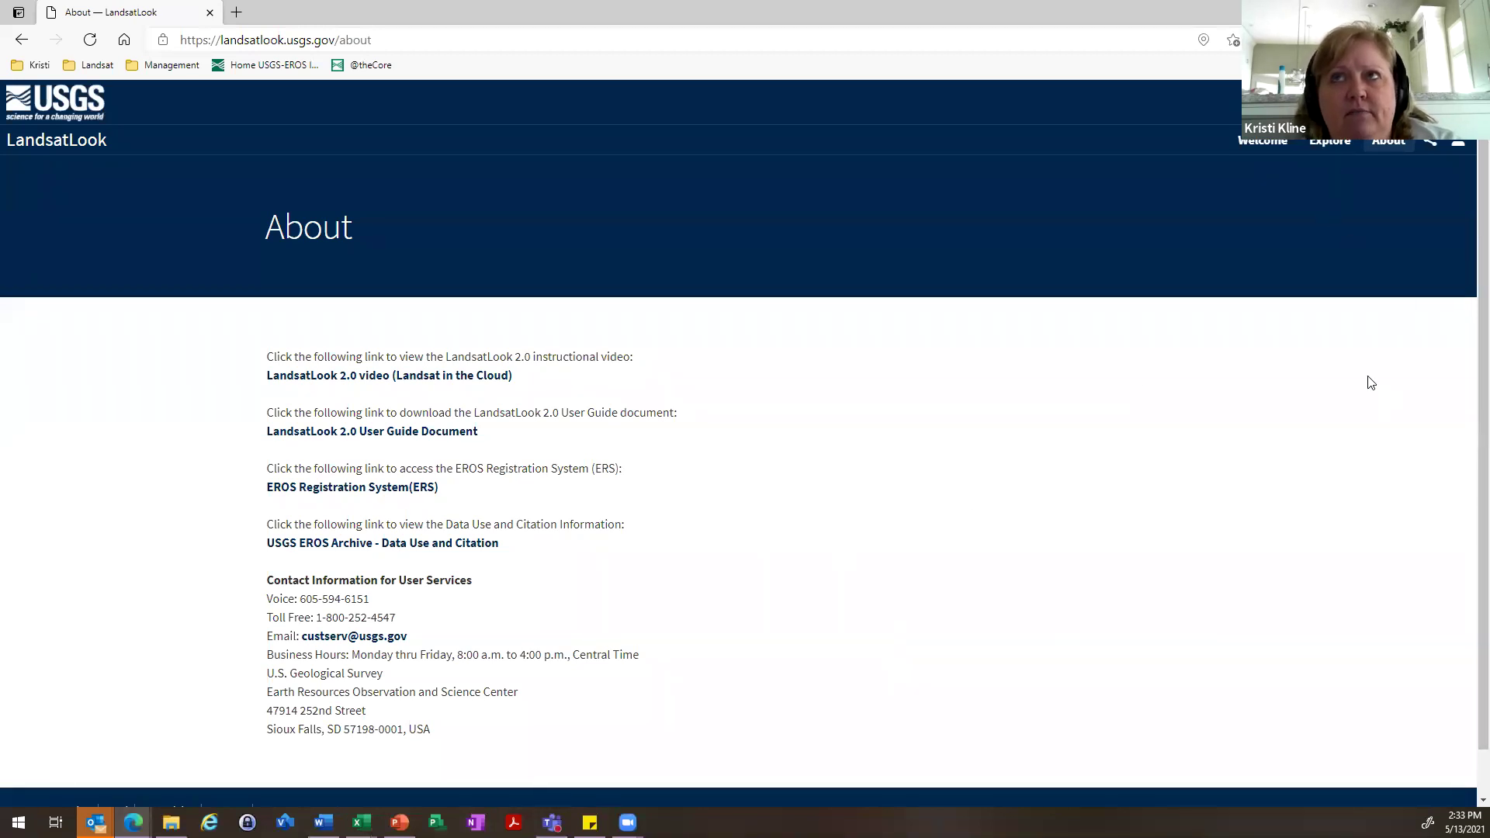
- Return to the Explore map viewer and open the sharing options for the current page
{"action": "left_click", "coordinate": [1330, 155]}
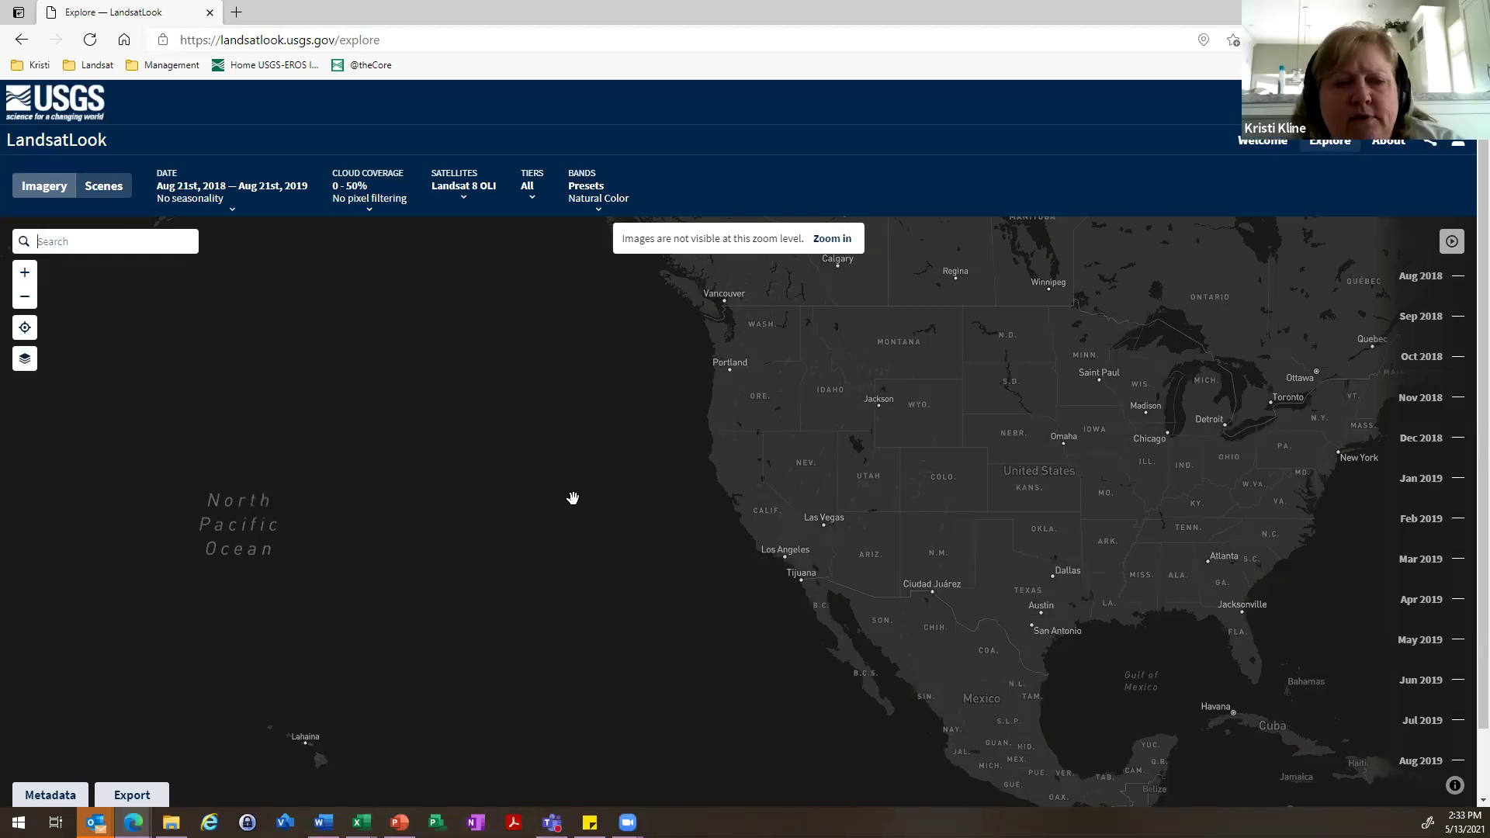
{"action": "left_click", "coordinate": [1429, 142]}
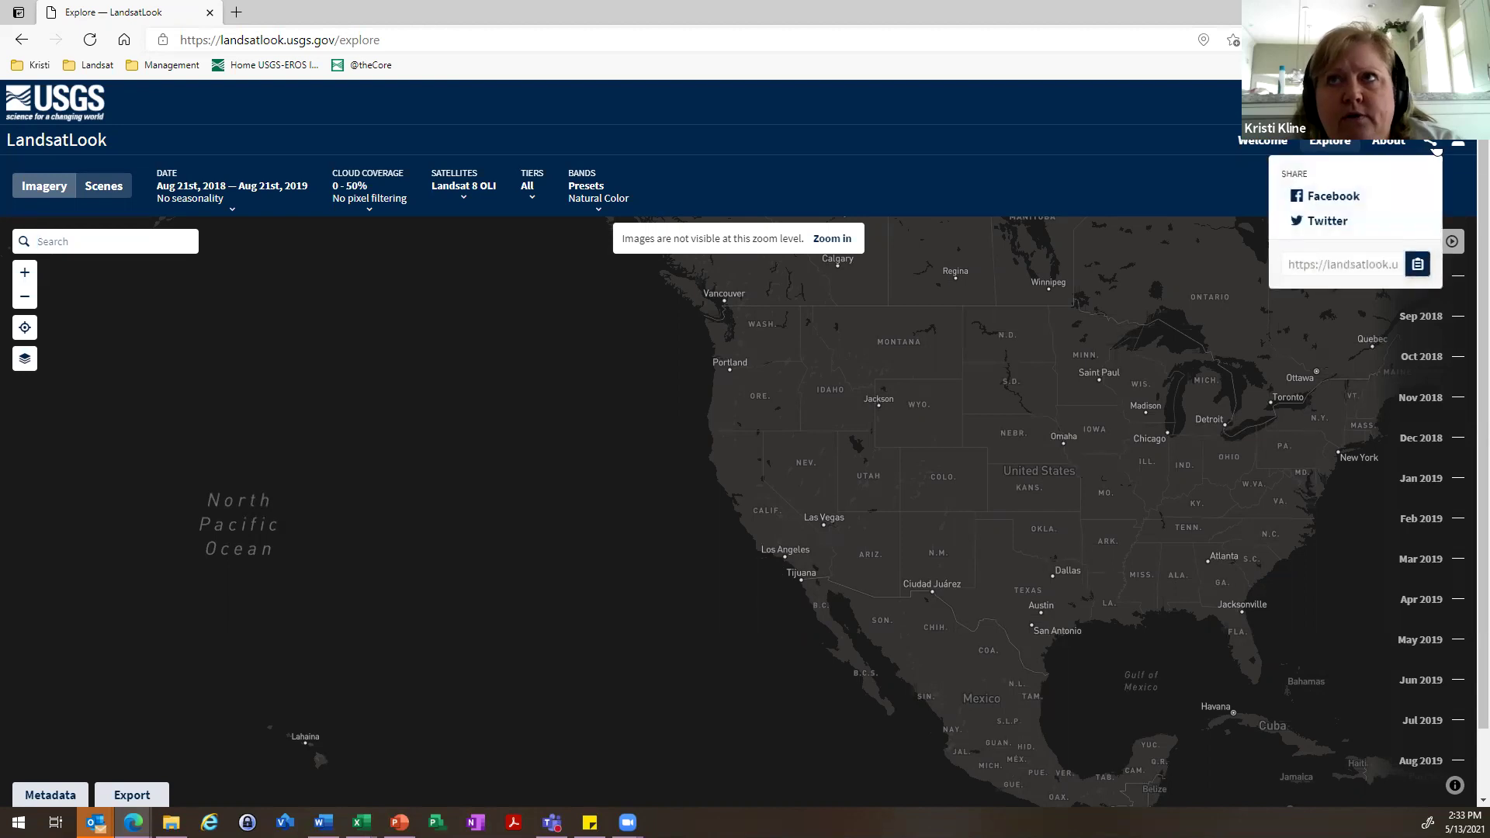